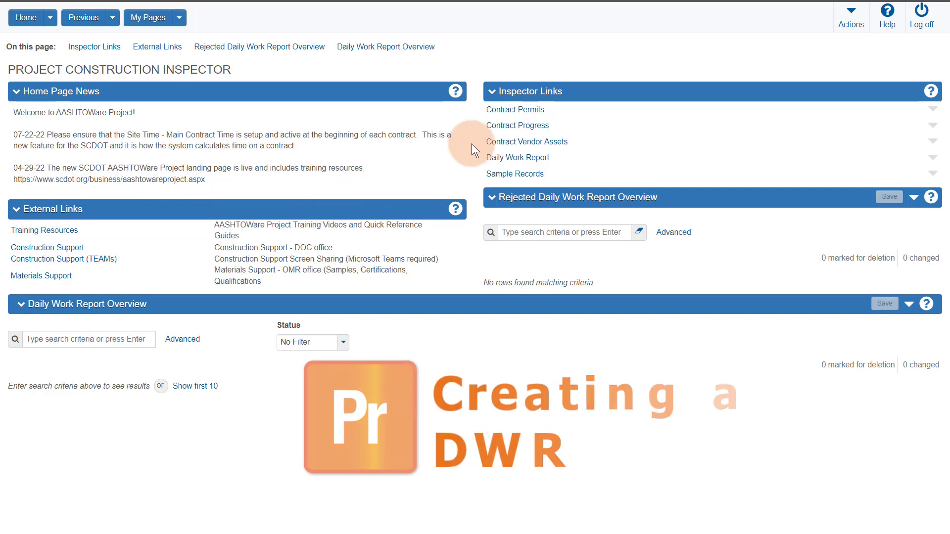
Step: Search '119' in Contract Progress and open the daily work reports of contract 1191632
click(500, 129)
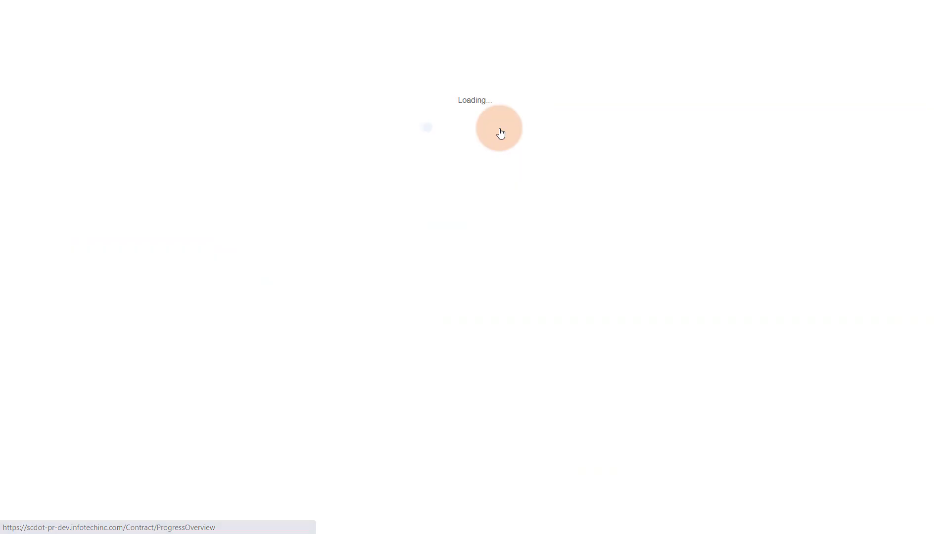
click(89, 107)
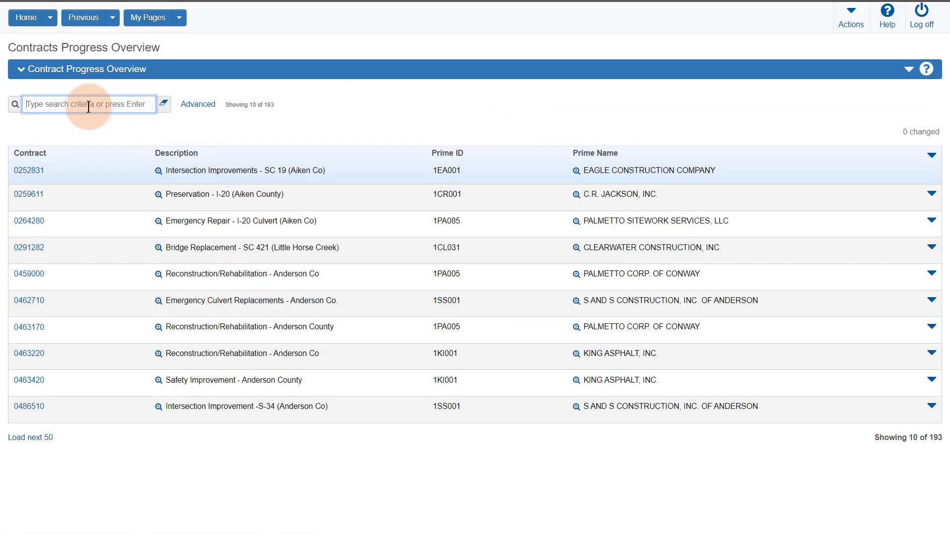
text(119)
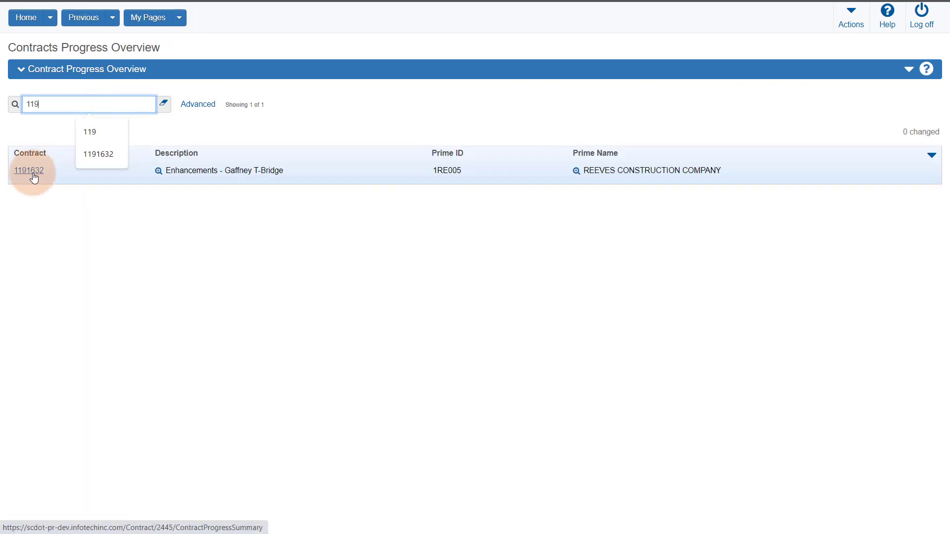
click(31, 171)
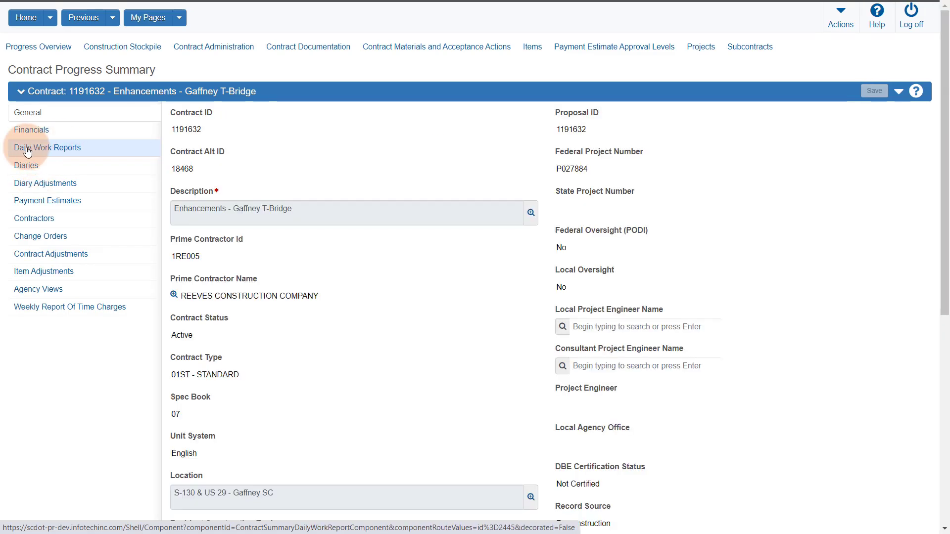
click(27, 151)
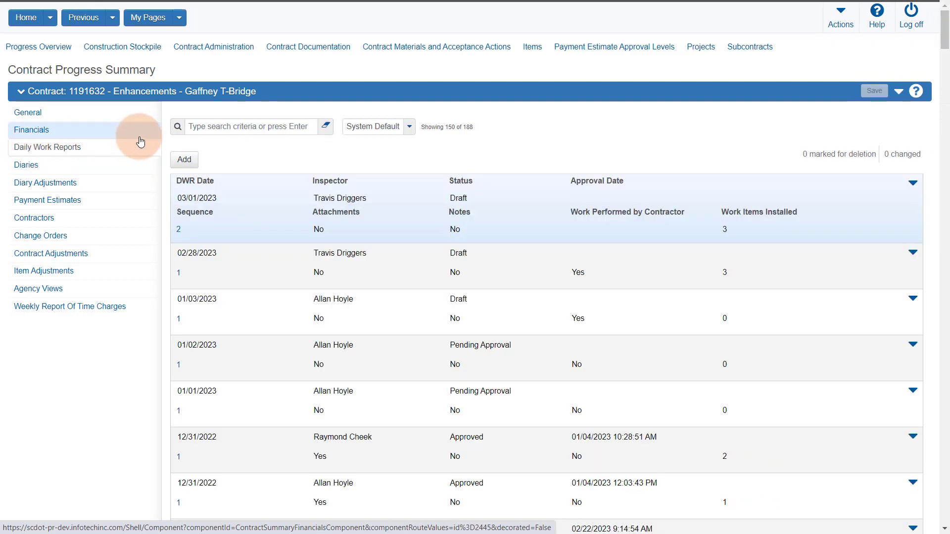
Step: Start a new daily work report dated 03/05/2023
click(185, 159)
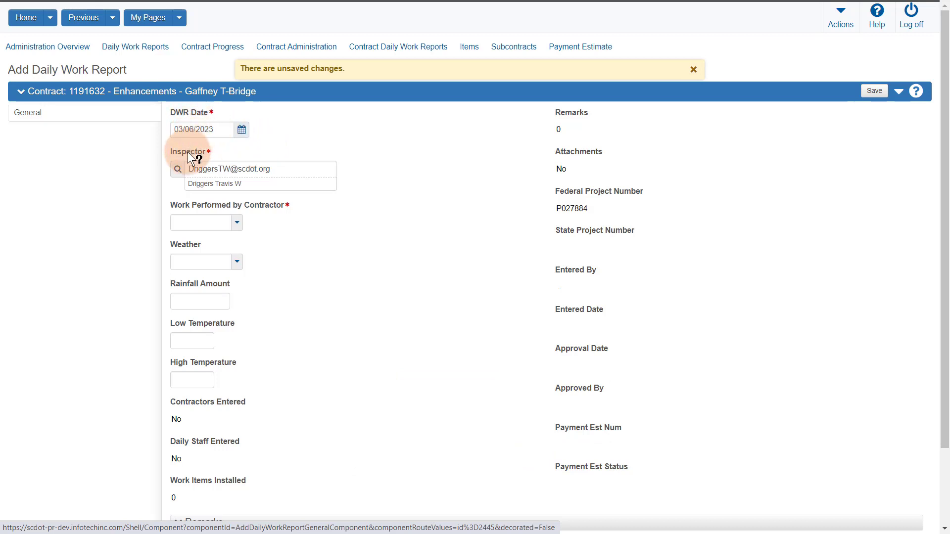
scroll(359, 271, down, 2)
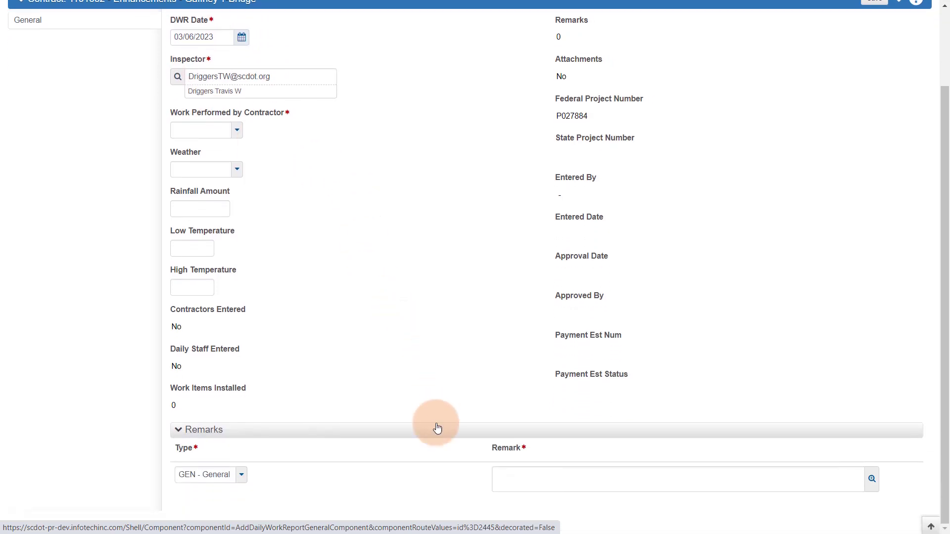
scroll(478, 456, up, 2)
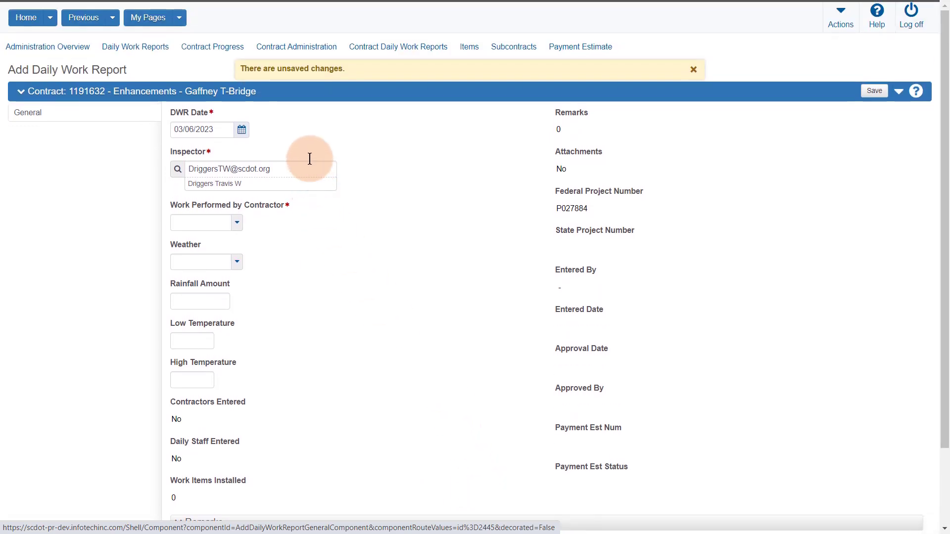
click(241, 130)
click(246, 214)
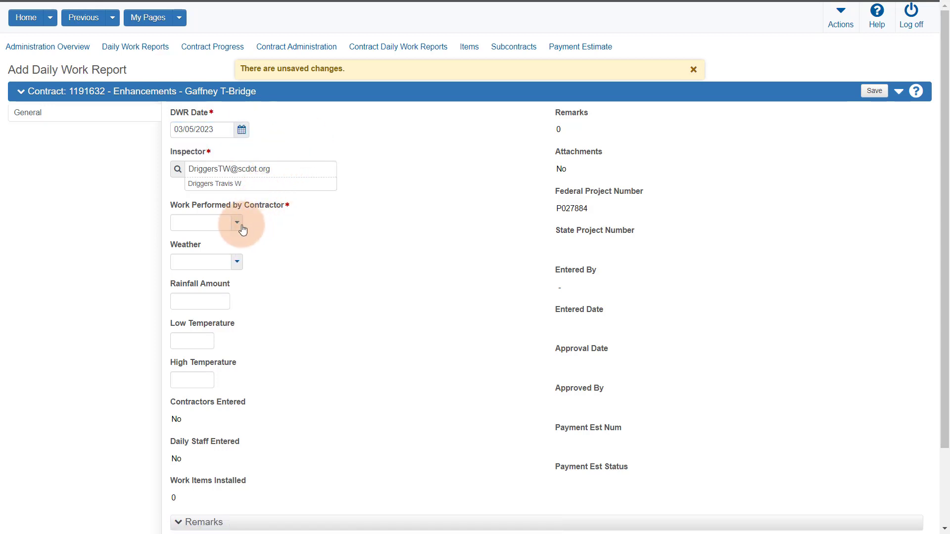
Step: Record contractor work as Yes, weather FR - Fair, low 59 and high 75
click(237, 222)
click(218, 269)
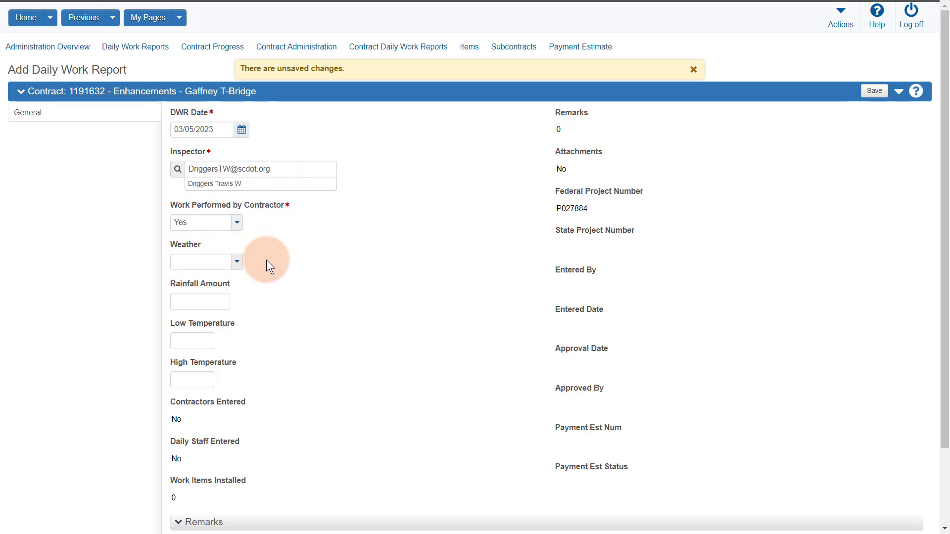
click(239, 270)
click(217, 308)
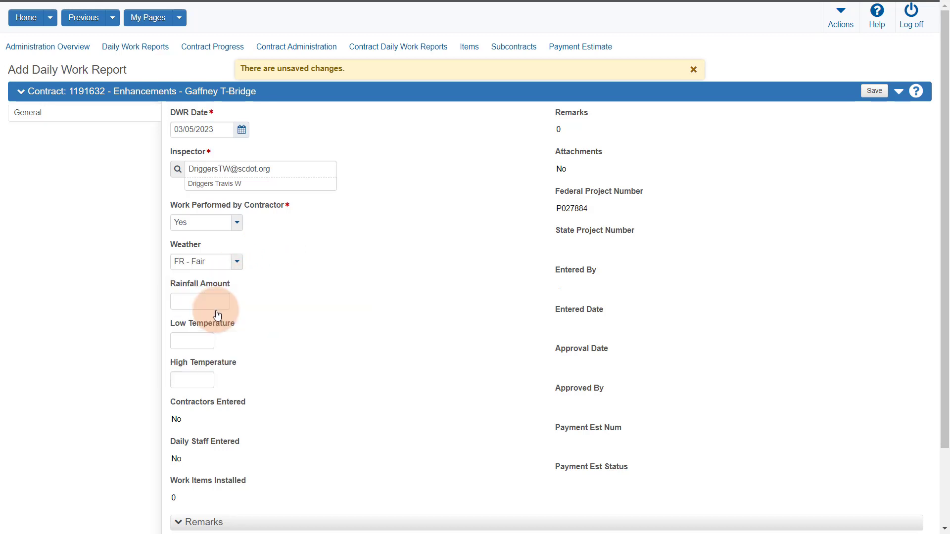
click(202, 340)
text(59)
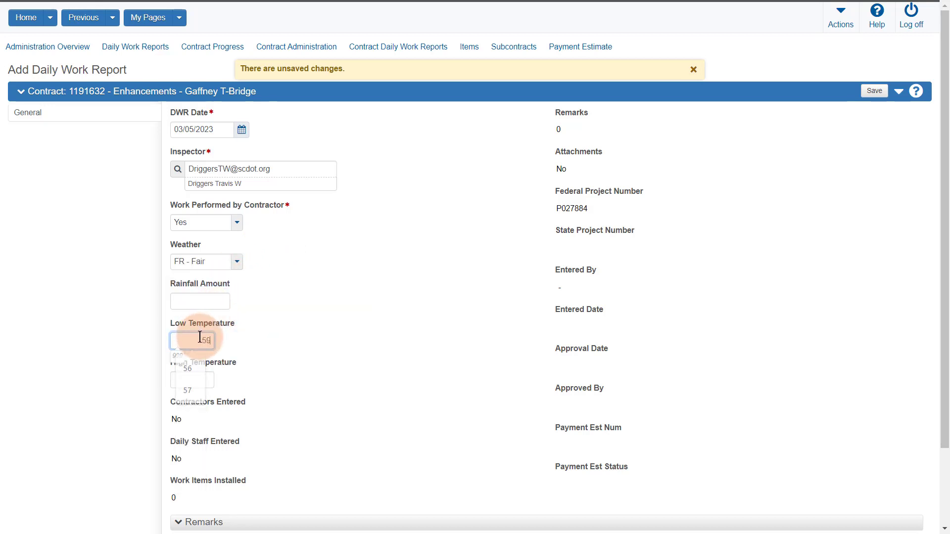
click(209, 377)
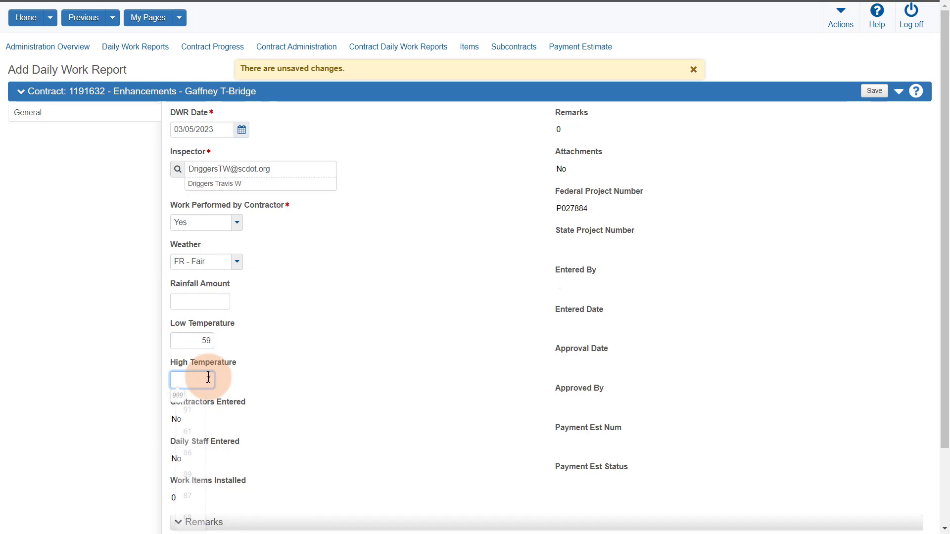
text(75)
scroll(357, 387, down, 1)
scroll(356, 385, down, 2)
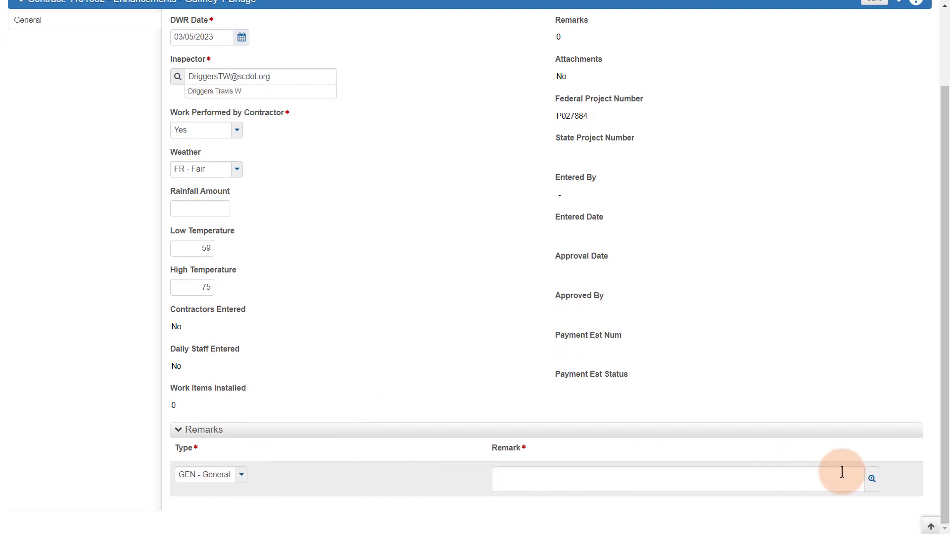
Step: Add the first remark 'This is where you enter a DWR remark'
click(871, 479)
text(This is where you enter a DWR remark)
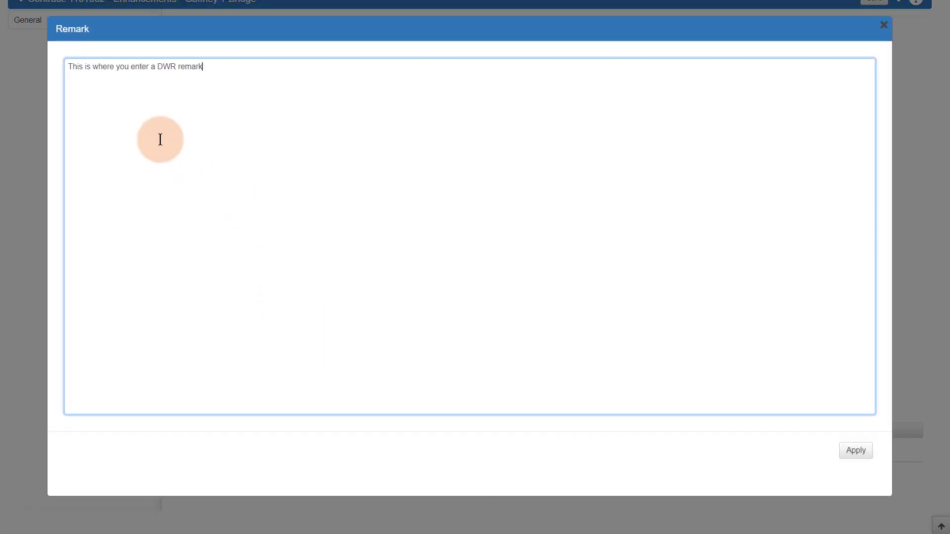
click(855, 450)
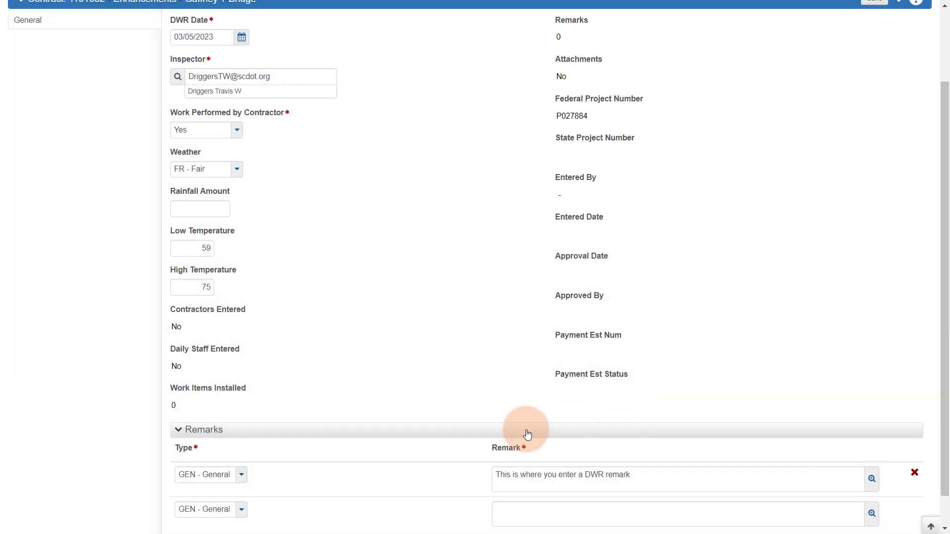
Step: Add a TRAF - Traffic remark 'Traffic was normal' and save the DWR
scroll(233, 525, down, 1)
click(242, 478)
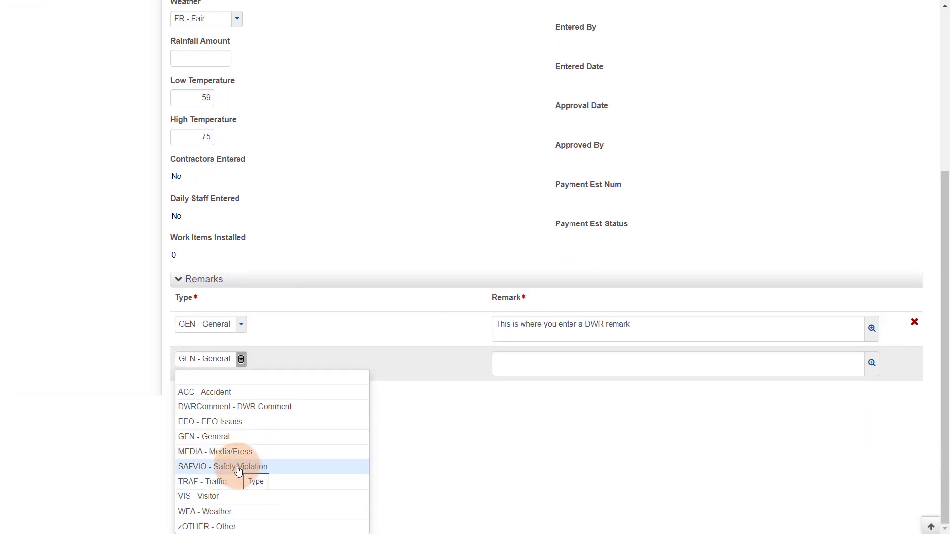
click(239, 485)
click(514, 450)
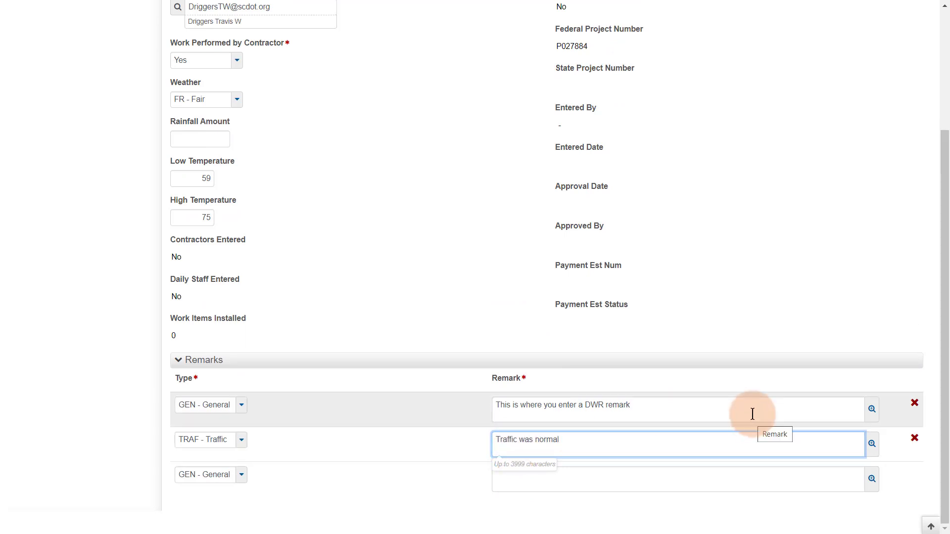
scroll(755, 408, up, 4)
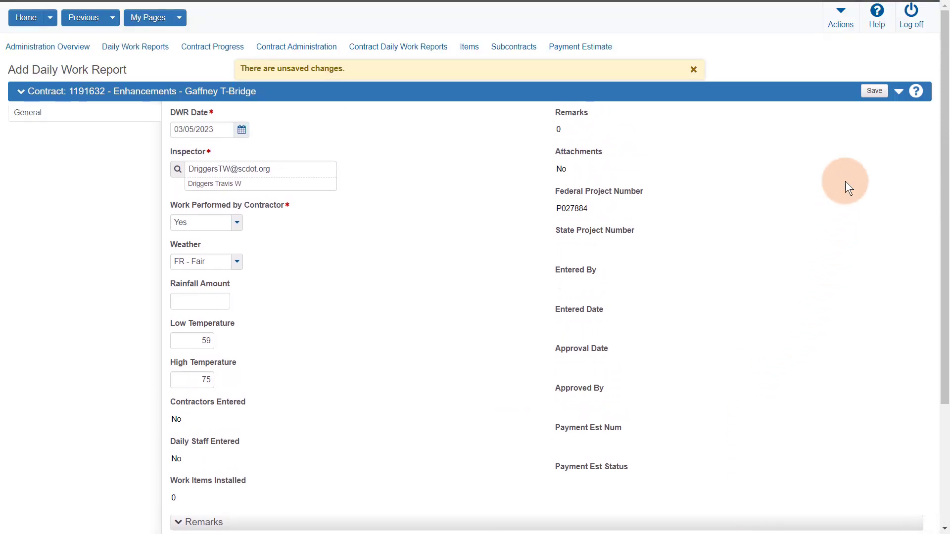
click(874, 91)
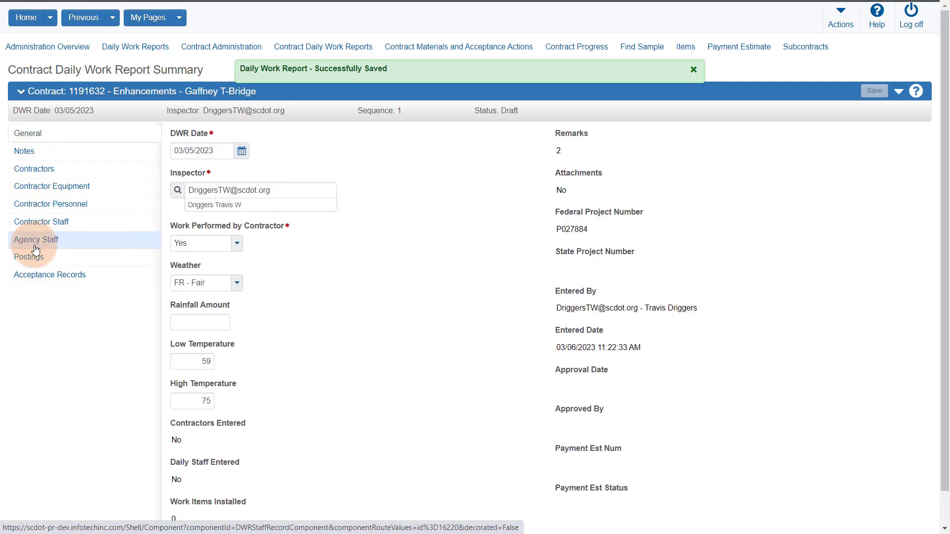
Step: Open the Notes section of the saved Draft DWR
click(29, 156)
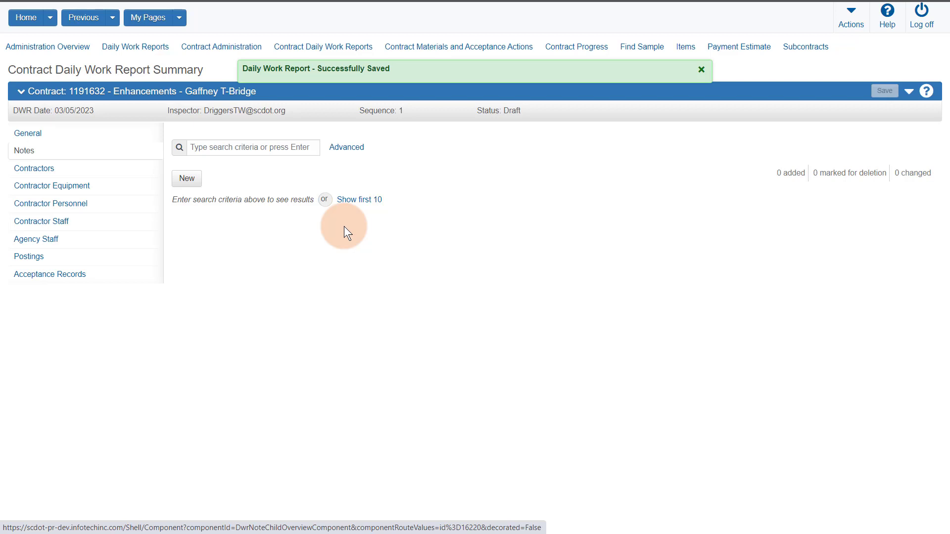
Step: Add a test note 'T' to the DWR and save it
click(193, 183)
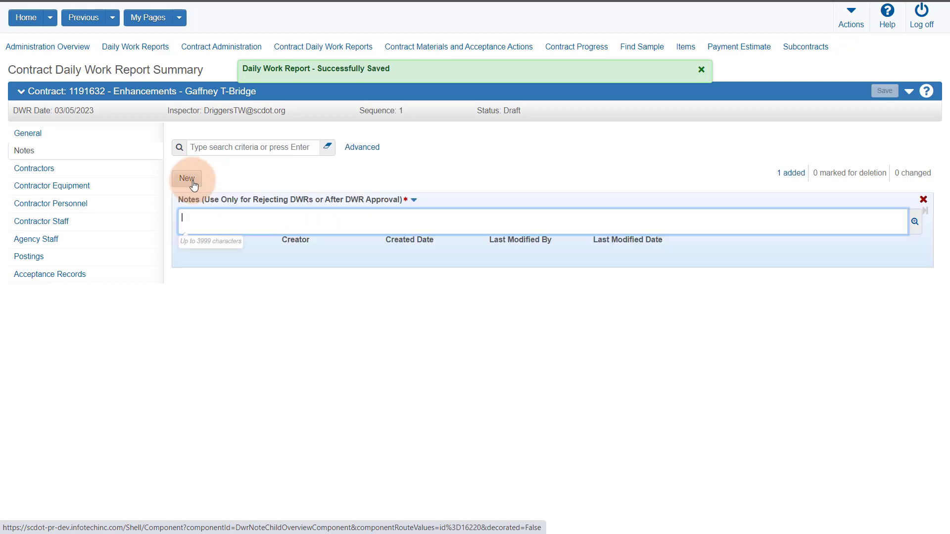
click(221, 222)
text(This is a test note)
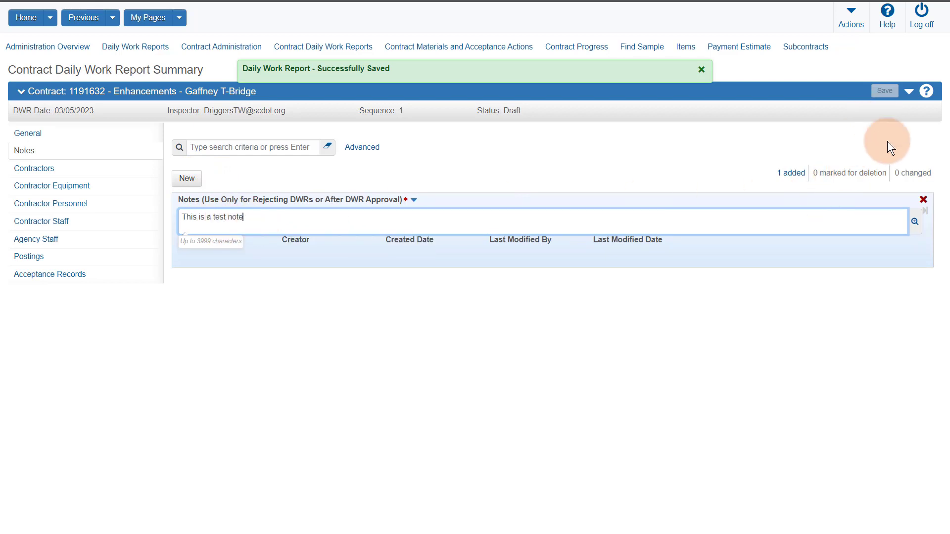
click(885, 93)
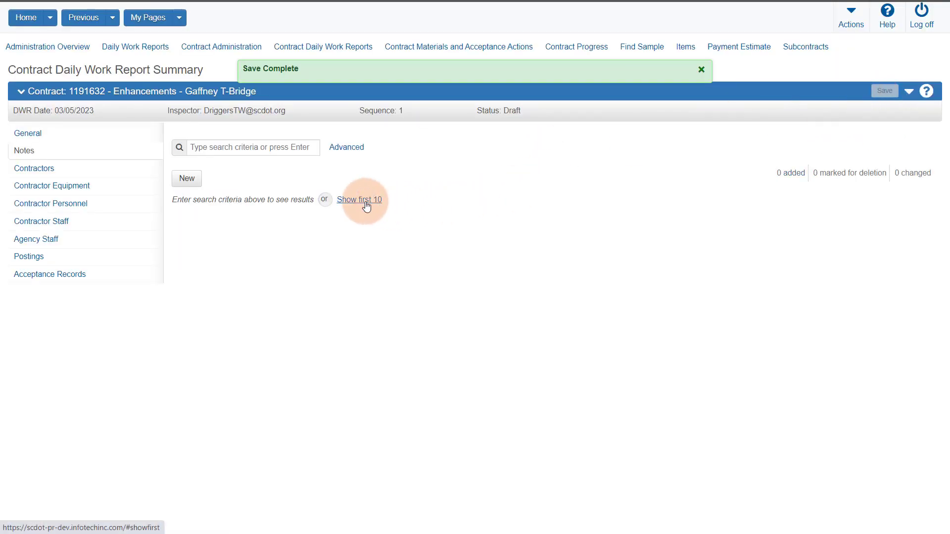
Step: Delete the test note, save, and move to the Contractors section
click(361, 201)
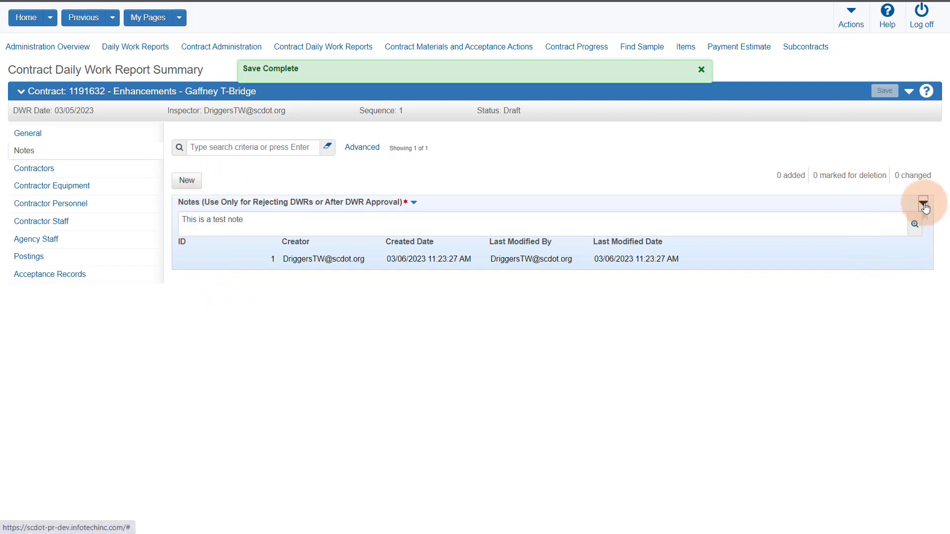
click(923, 202)
click(753, 235)
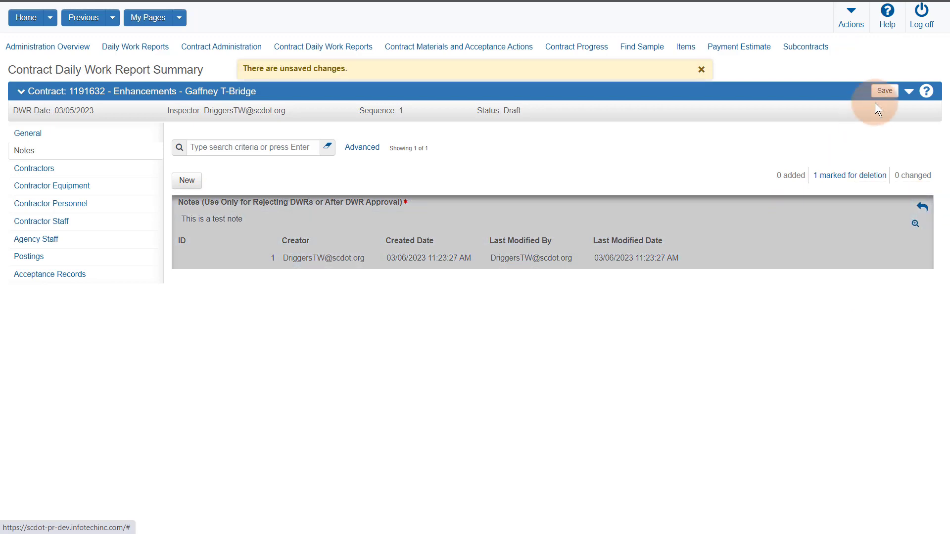
click(884, 91)
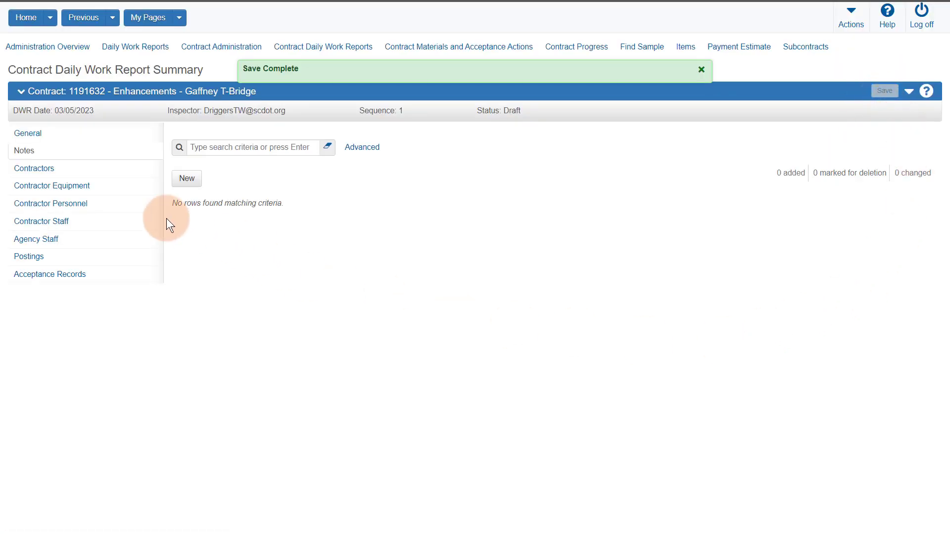
click(44, 170)
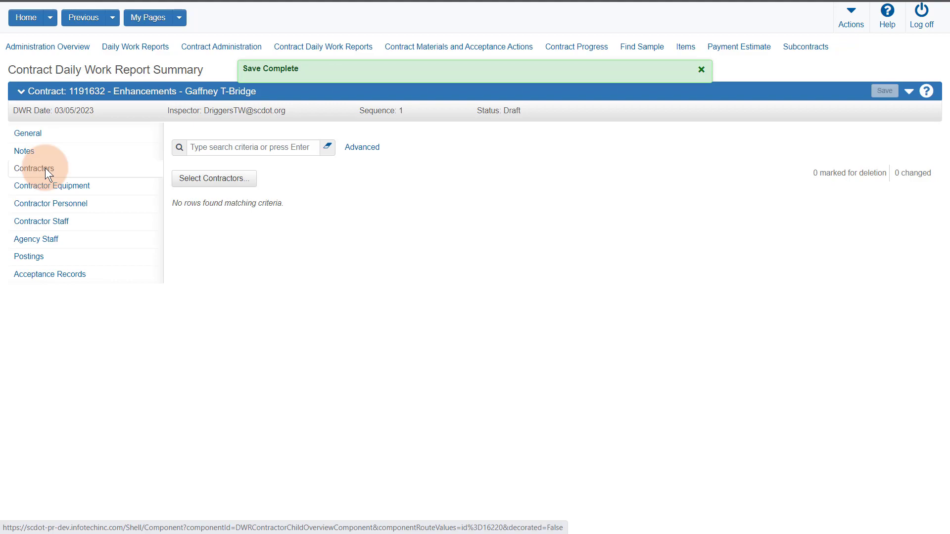
Step: Add REEVES CONSTRUCTION COMPANY, SEED SLINGERS LLC and B. C. CANNON CO., INC. as DWR contractors
click(205, 183)
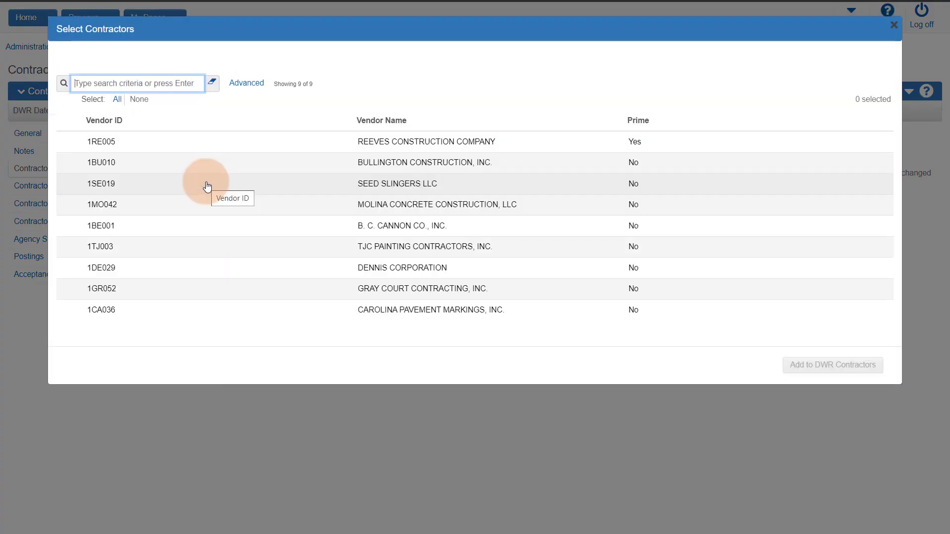
click(346, 143)
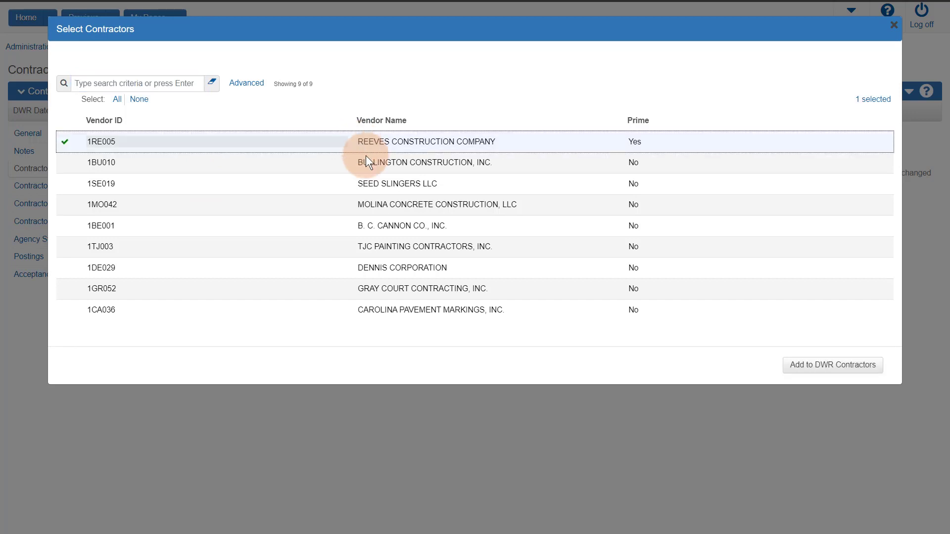
click(385, 184)
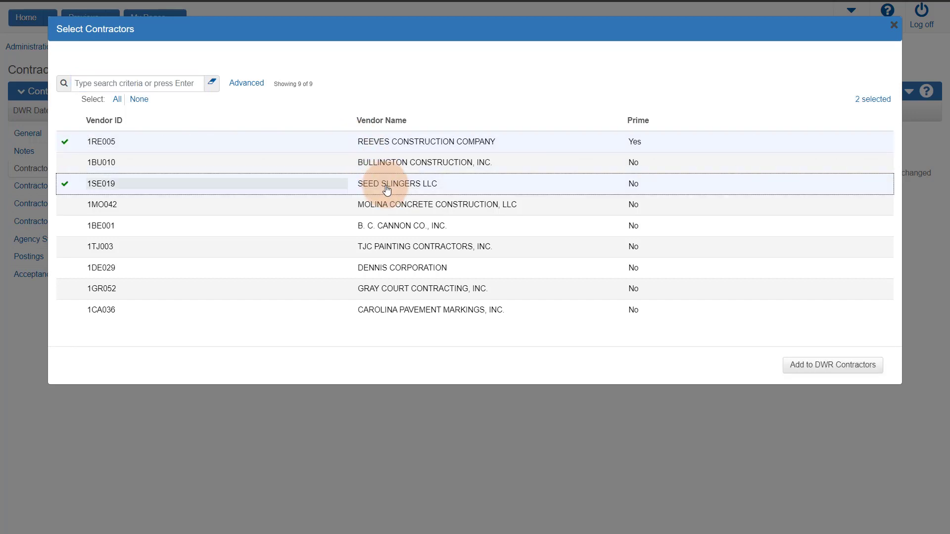
click(413, 230)
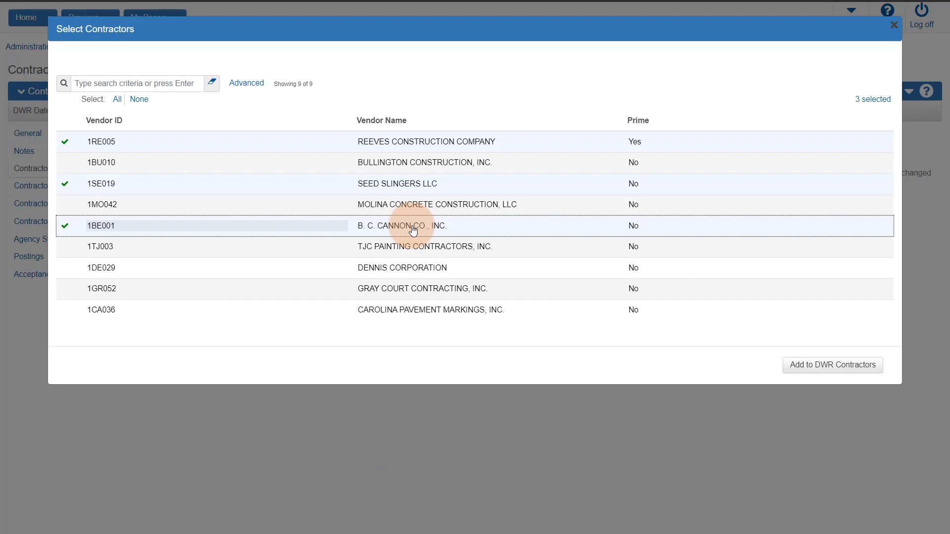
click(817, 367)
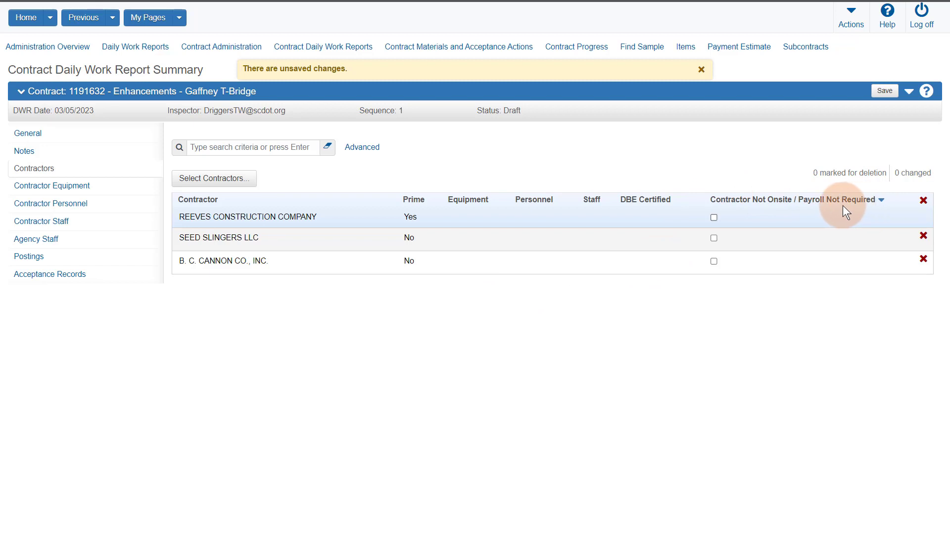
Step: Mark B. C. CANNON CO., INC. Not Onsite and save, then delete it and save
click(714, 262)
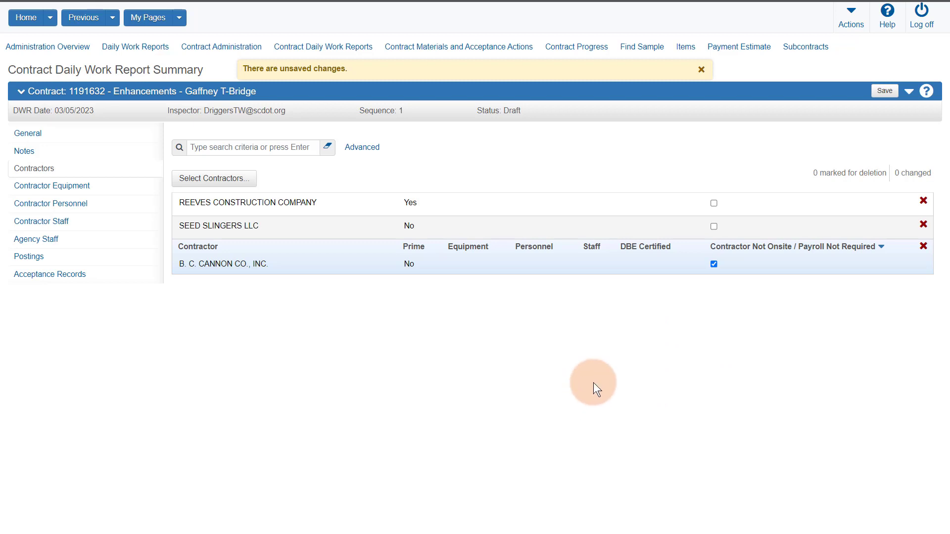
click(879, 89)
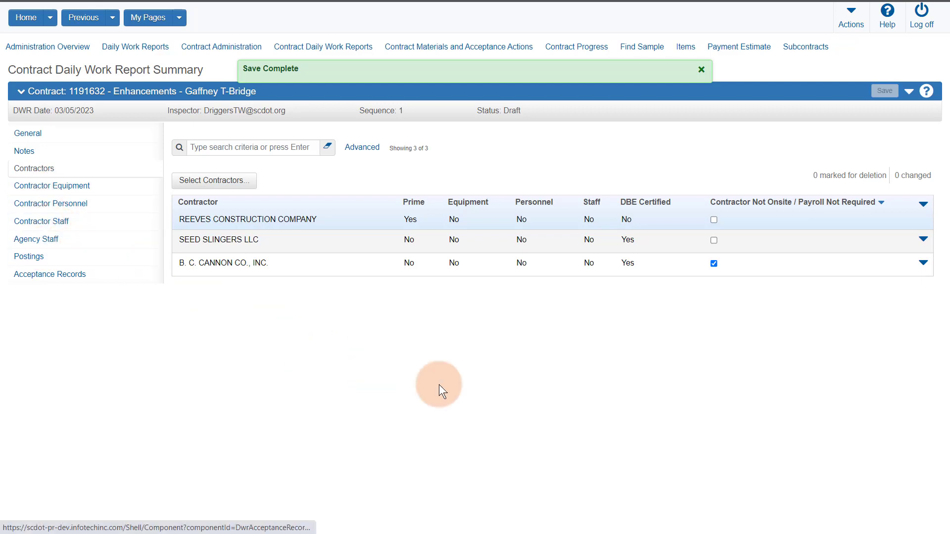
click(923, 262)
click(779, 285)
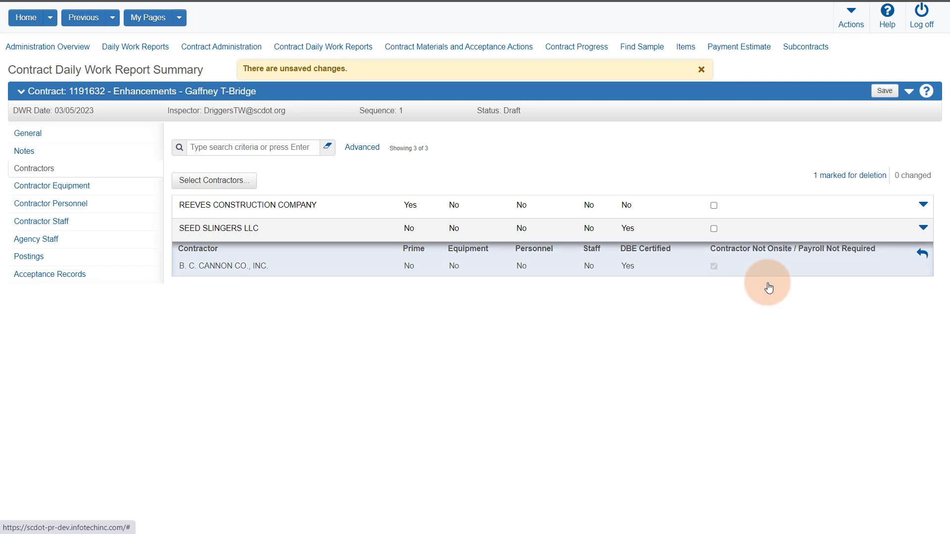
click(884, 91)
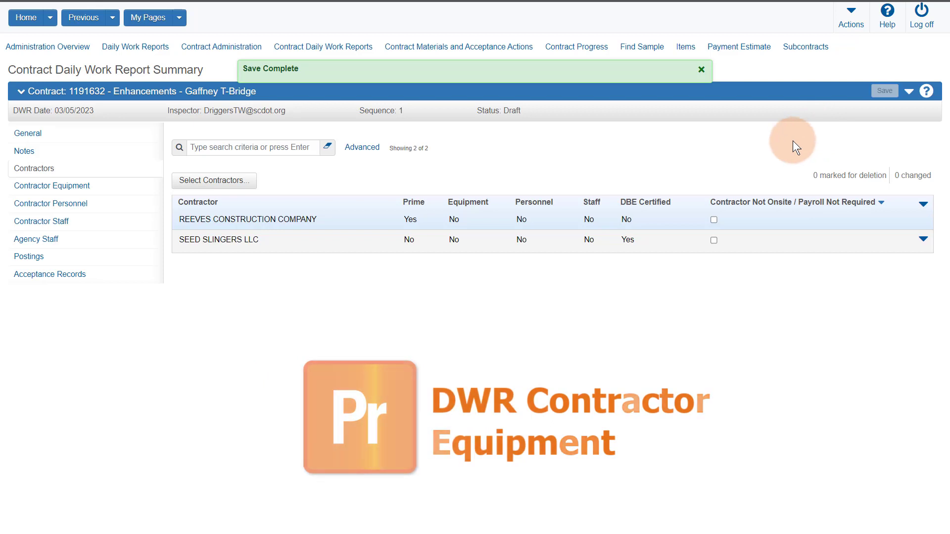
Step: Go to the DWR's Contractor Equipment page
click(57, 191)
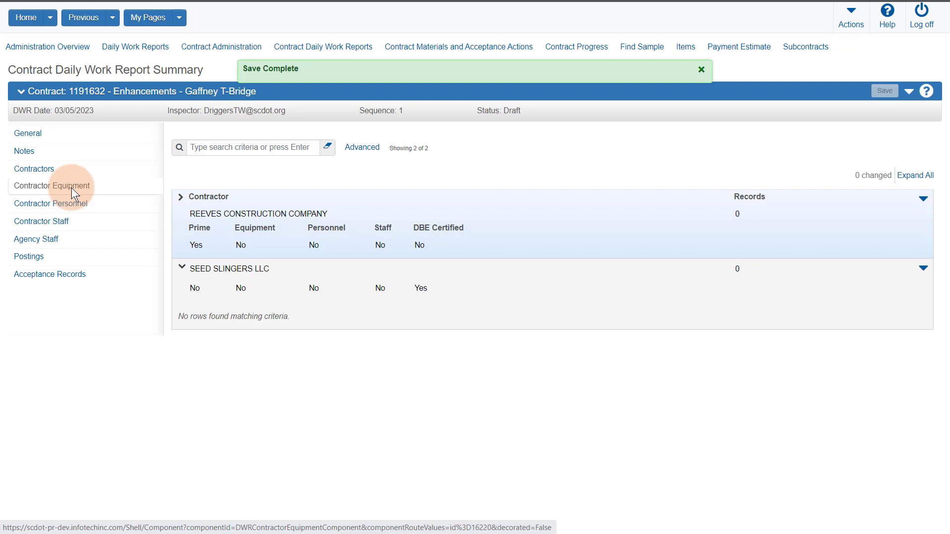
Step: Add Seed Slingers' Dodge Ram 2500 HD, CAT 304E and Trailer vendor equipment to the DWR
click(923, 267)
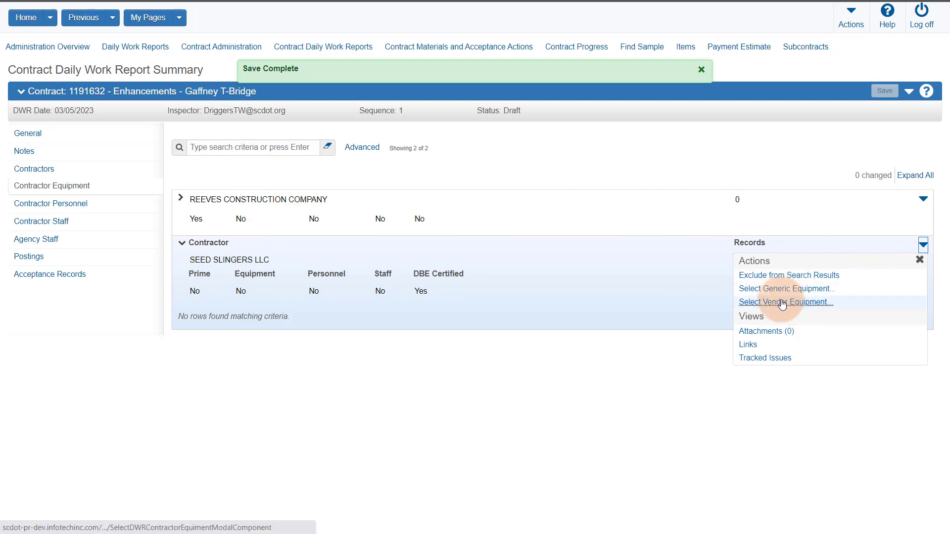
click(771, 302)
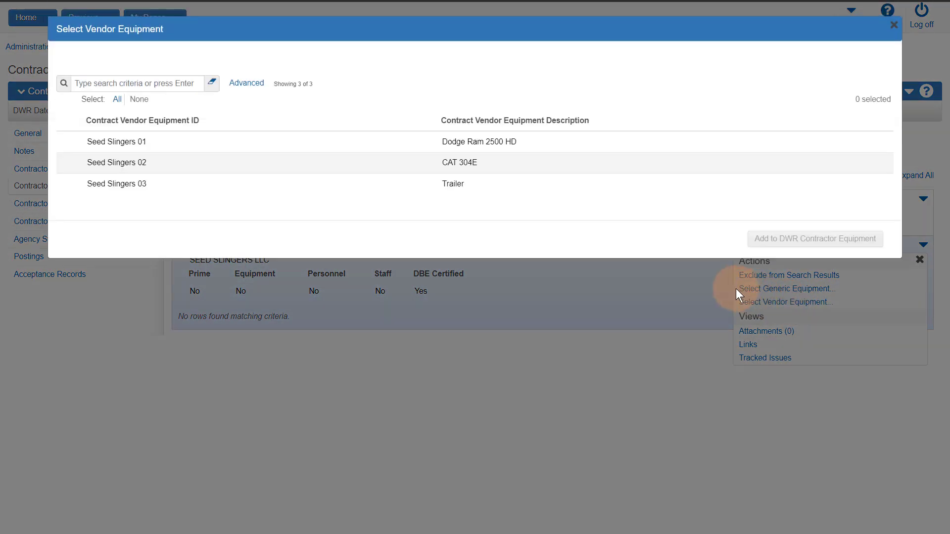
click(315, 147)
click(319, 163)
click(333, 189)
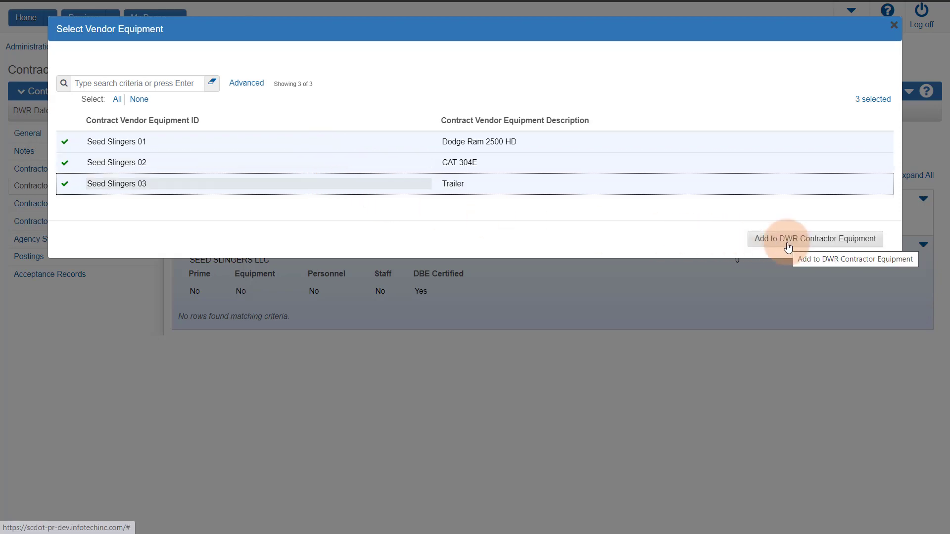
click(786, 243)
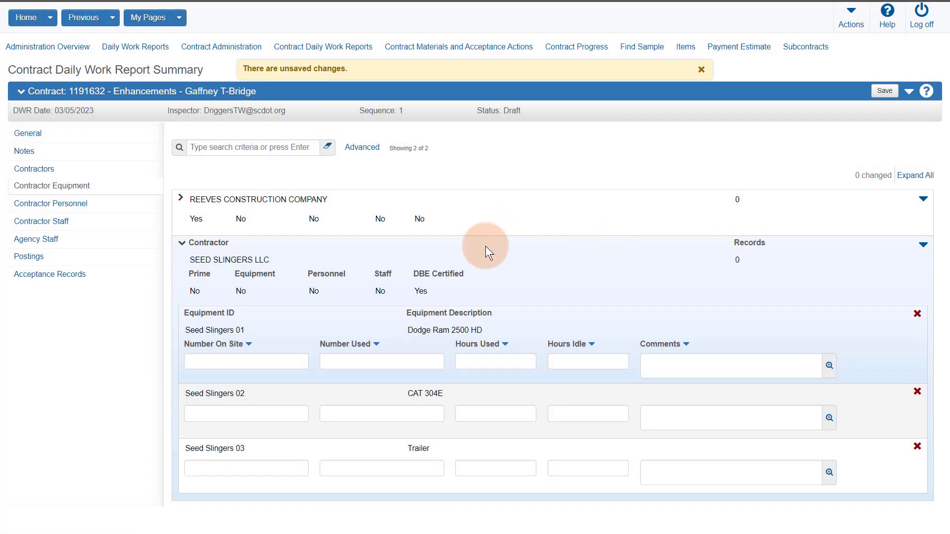
Step: Range-fill 1 on site, 1 used and 6.000 hours for all three items and save
click(290, 363)
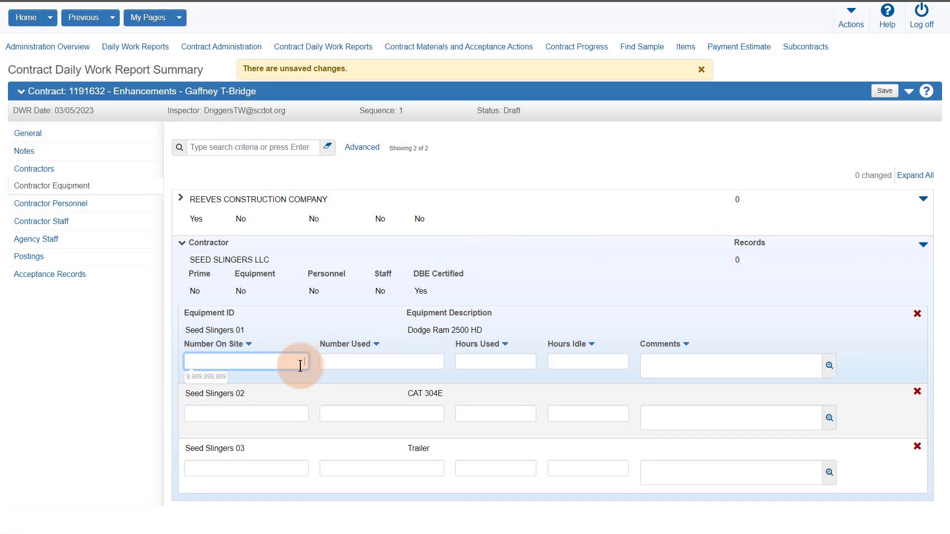
text(1)
click(368, 367)
text(1)
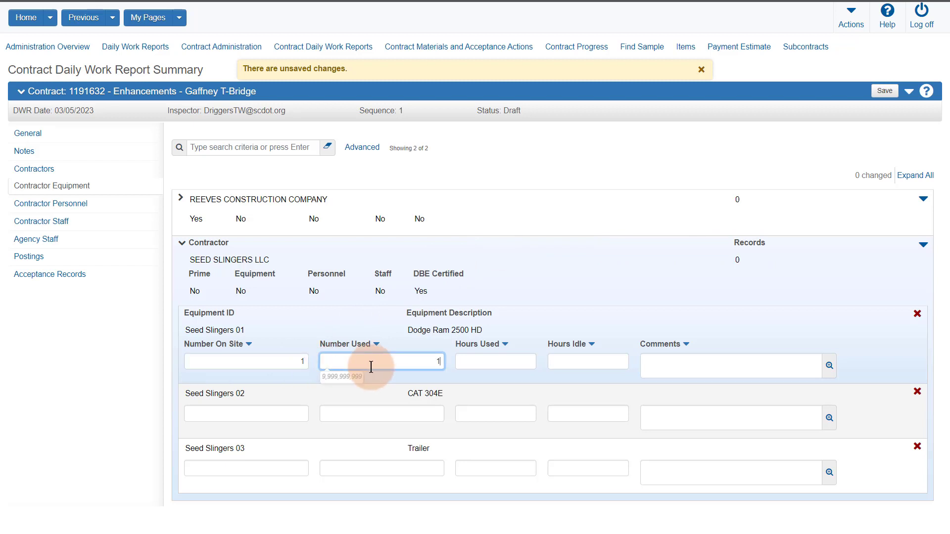
click(476, 366)
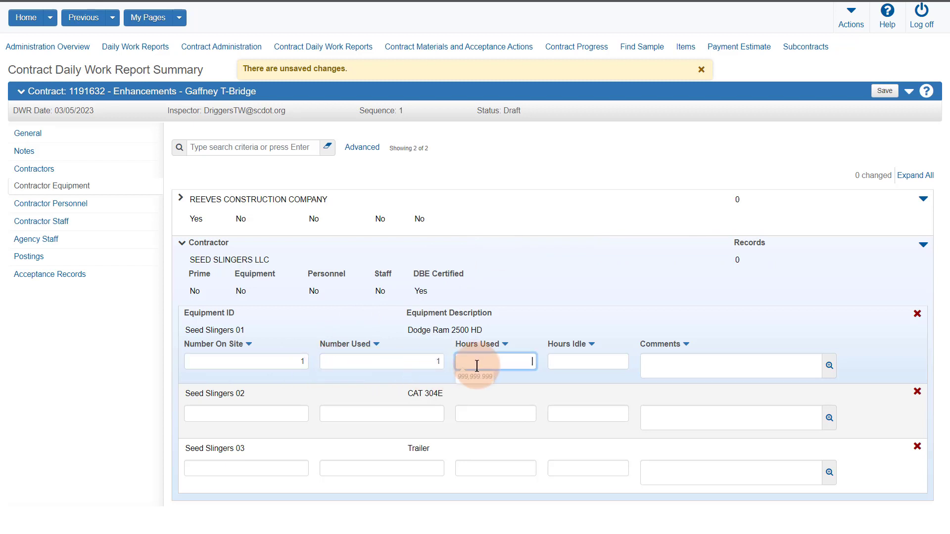
click(504, 344)
click(467, 435)
click(475, 458)
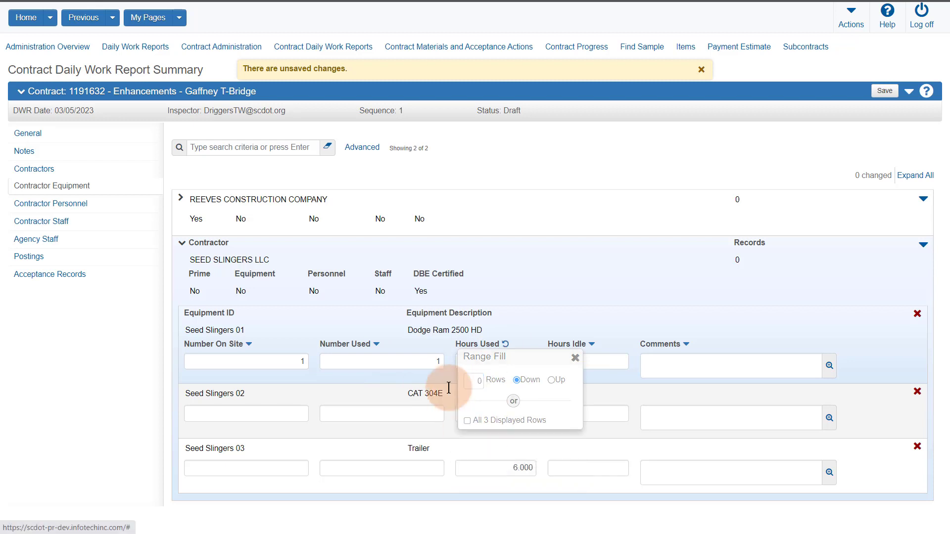
click(377, 345)
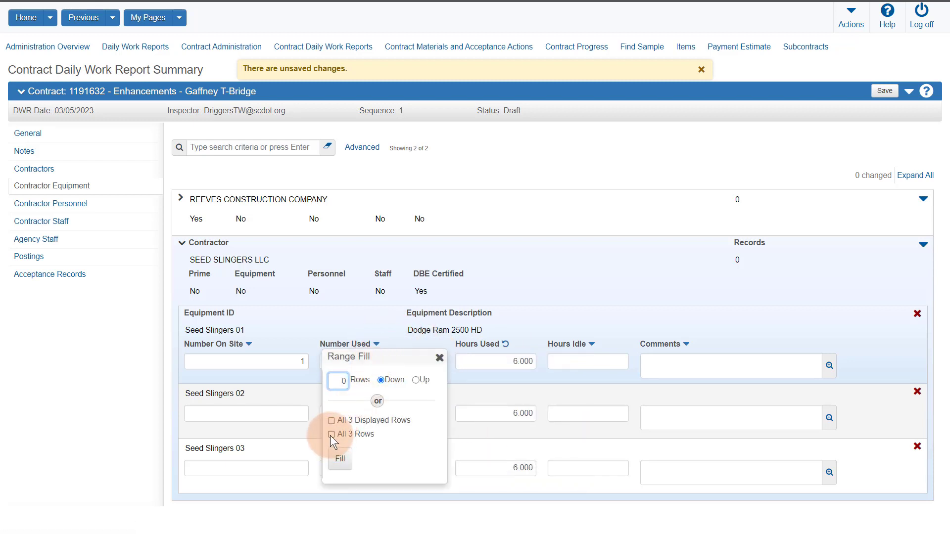
click(331, 435)
click(340, 459)
click(249, 345)
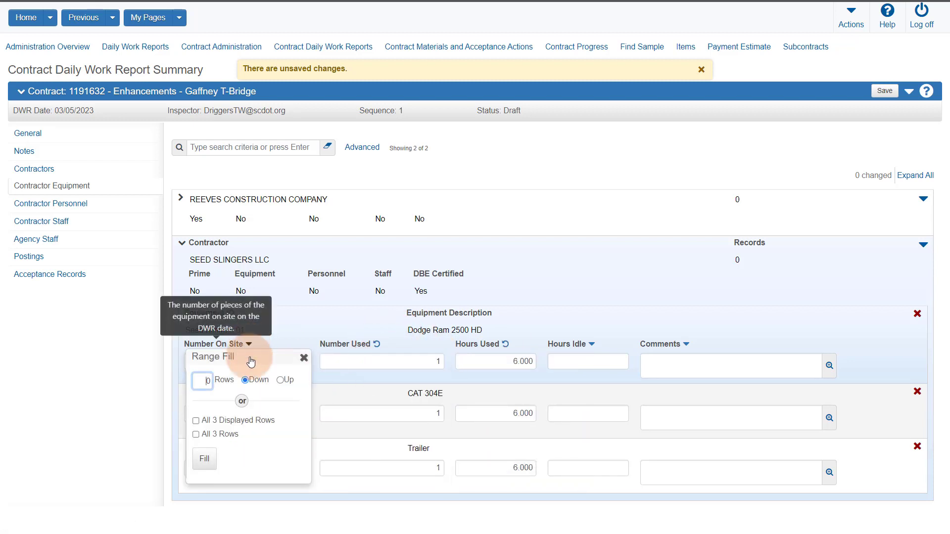
click(196, 435)
click(200, 459)
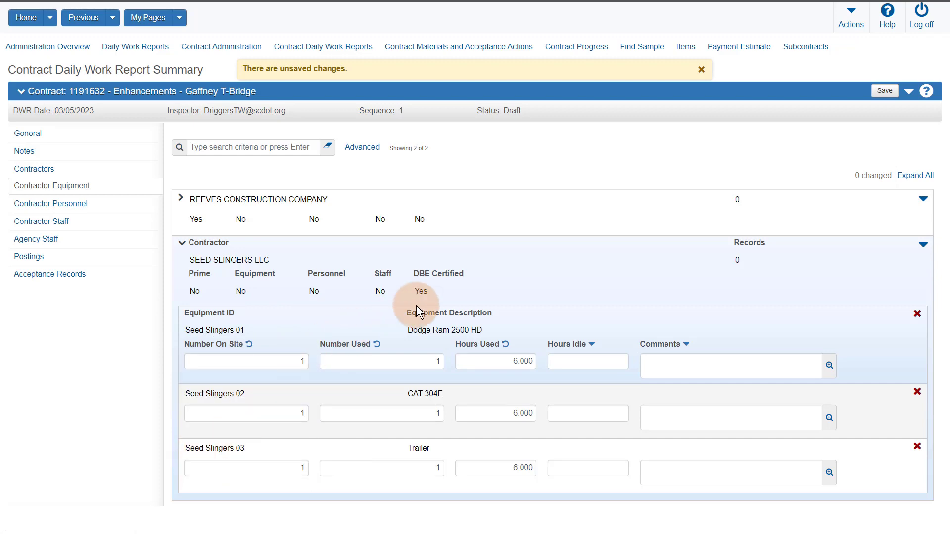
click(884, 91)
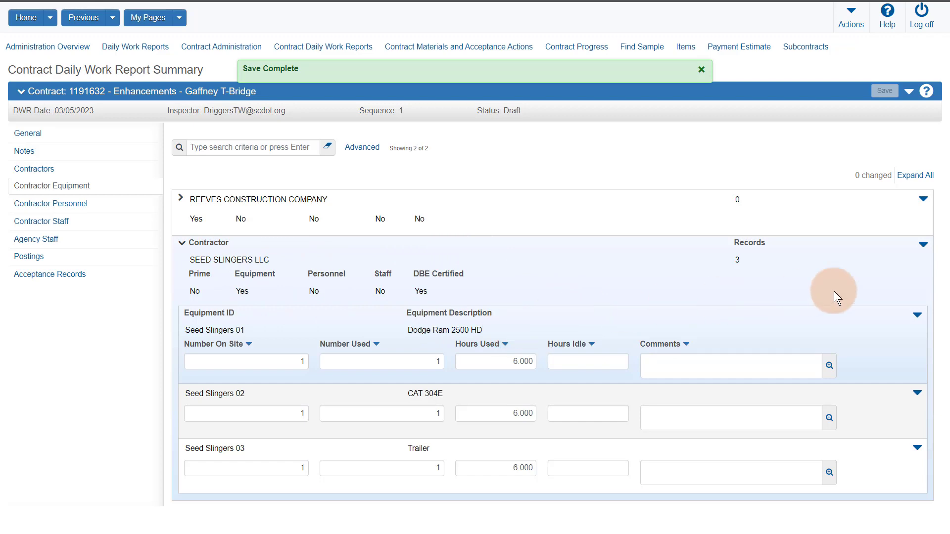
click(924, 252)
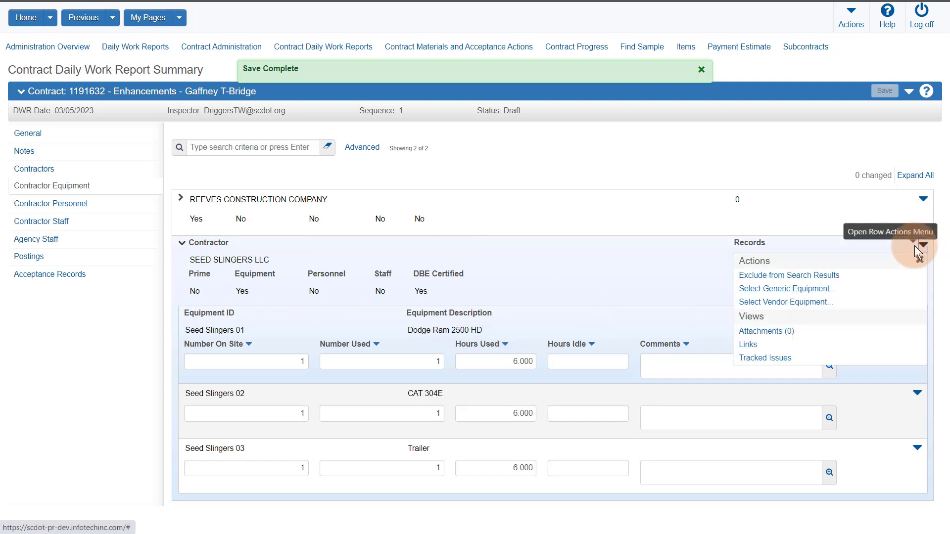
Step: Add a Generic Equipment Generator with 1 on site, 1 used, 6 hours, and save
click(804, 292)
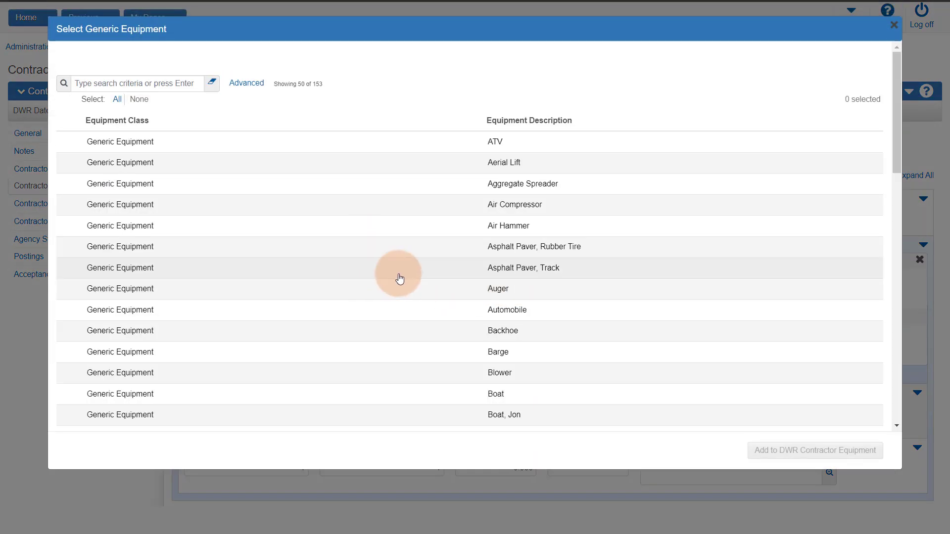
scroll(398, 284, down, 1)
scroll(406, 274, down, 10)
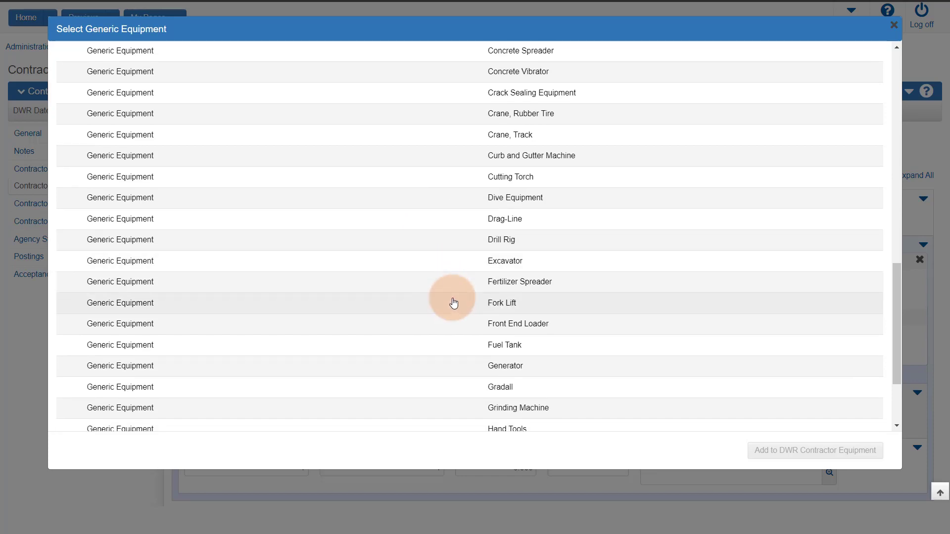
scroll(452, 301, down, 1)
scroll(461, 302, down, 1)
click(451, 309)
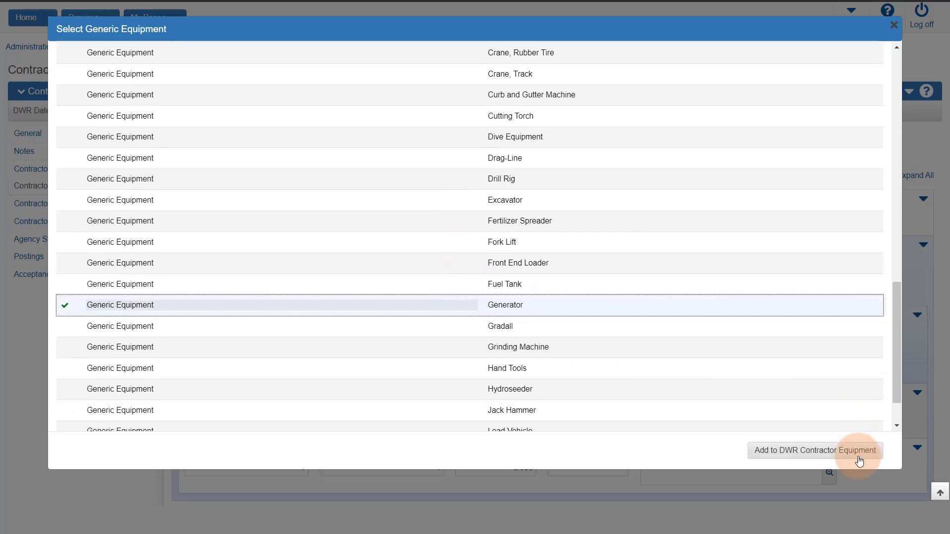
click(847, 453)
click(283, 476)
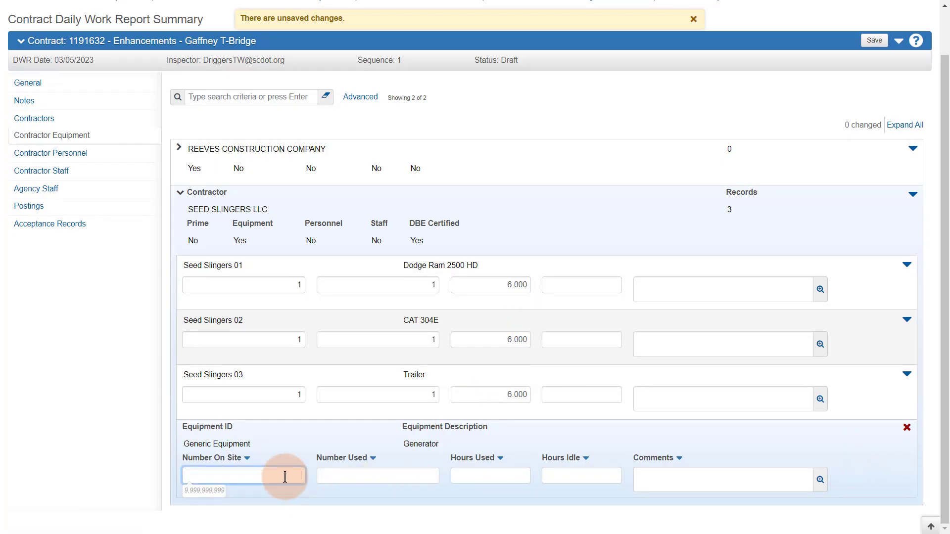
text(1)
click(387, 474)
text(1)
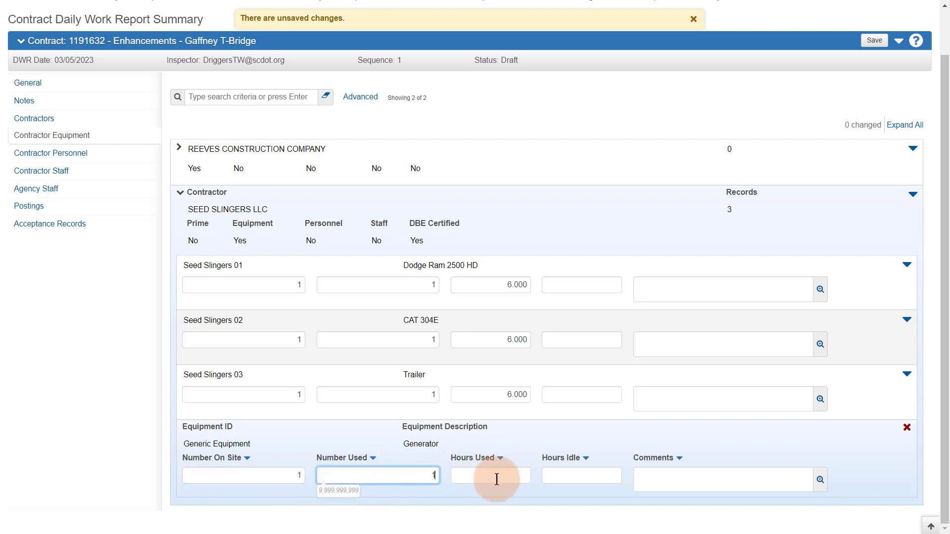
click(494, 475)
text(6)
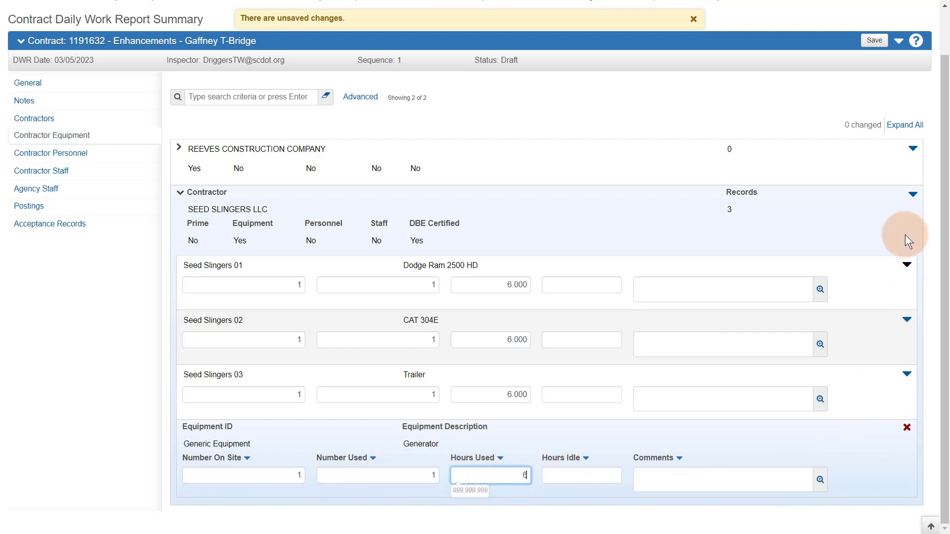
click(874, 41)
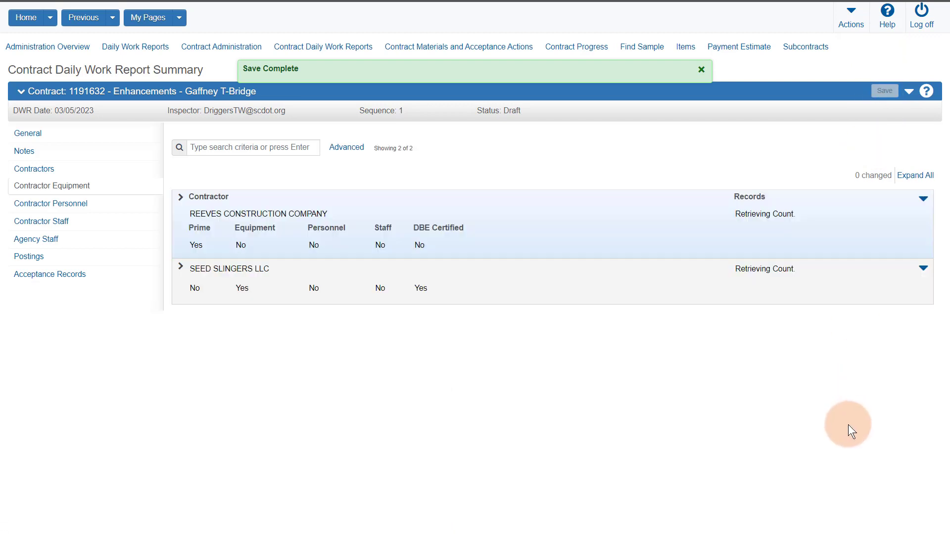
Step: Delete the Generator equipment record and save
scroll(873, 448, down, 1)
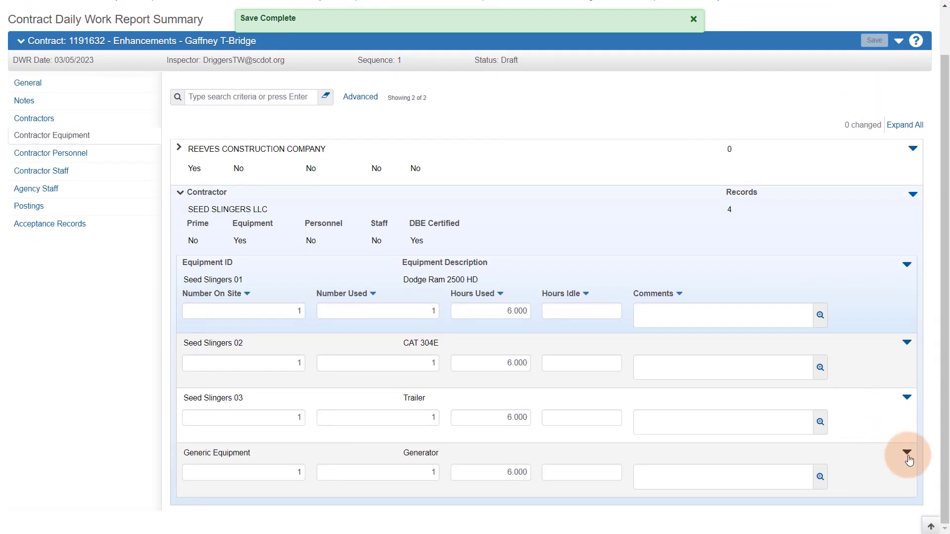
click(909, 453)
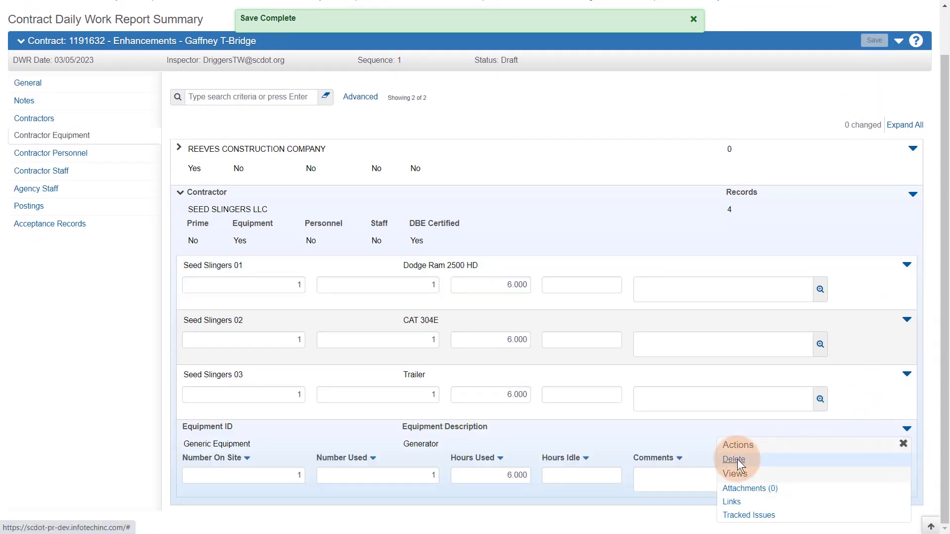
click(740, 456)
scroll(792, 347, up, 1)
click(876, 93)
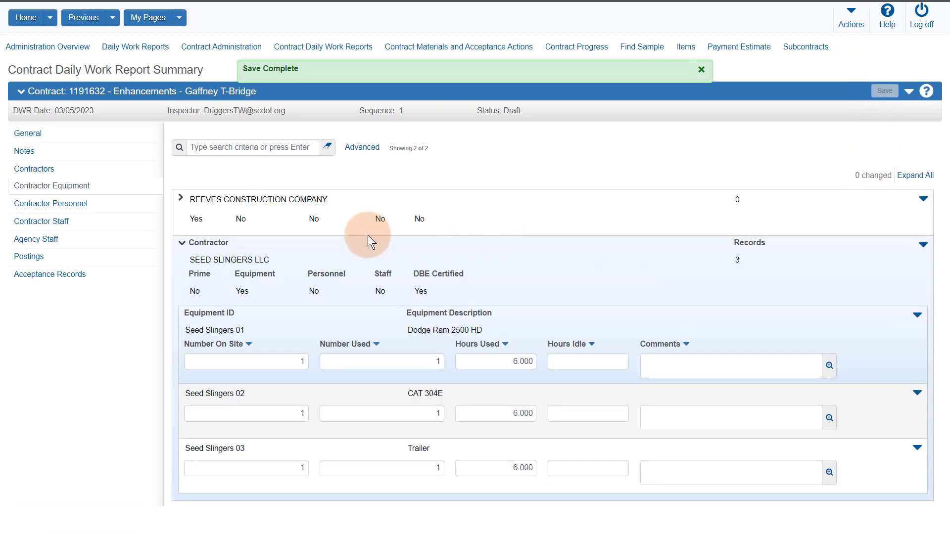
Step: Add Laborer and Operator vendor personnel to SEED SLINGERS LLC under Contractor Personnel
click(64, 204)
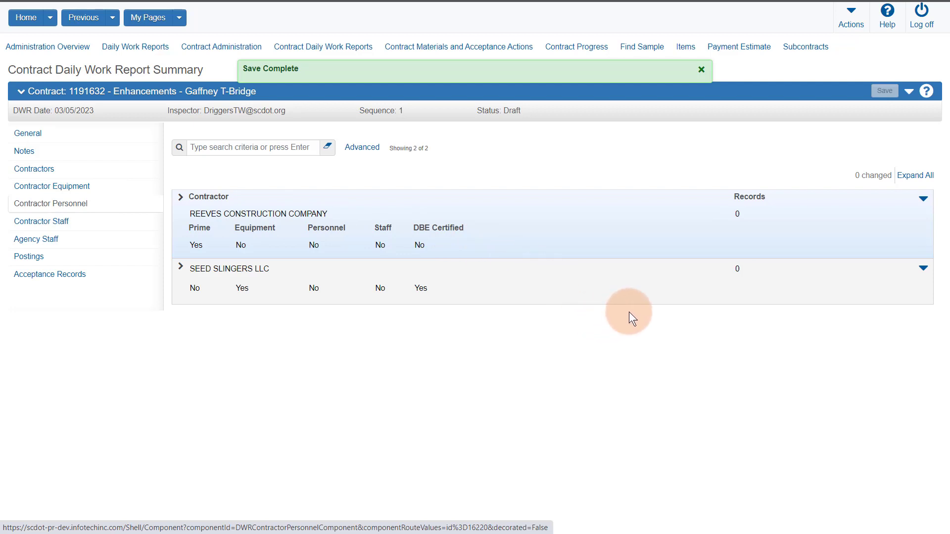
click(923, 269)
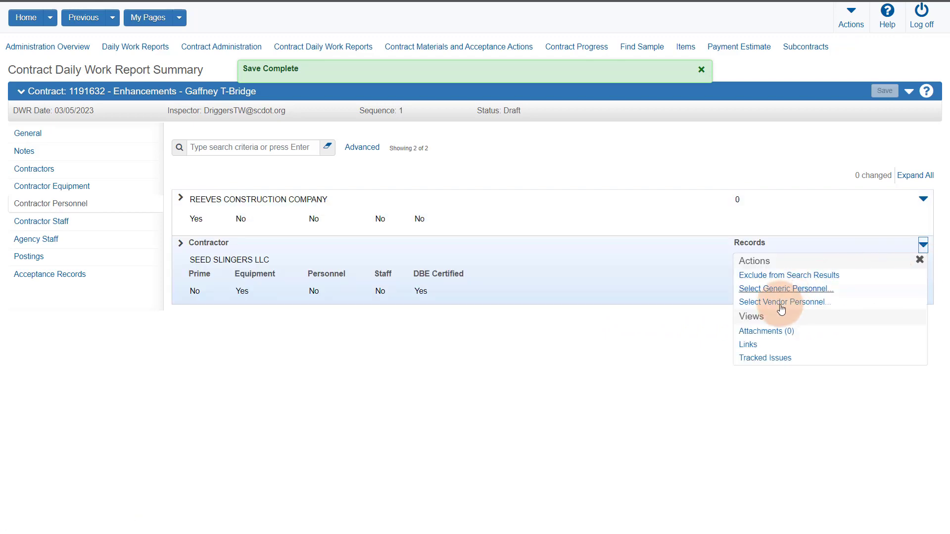
click(780, 303)
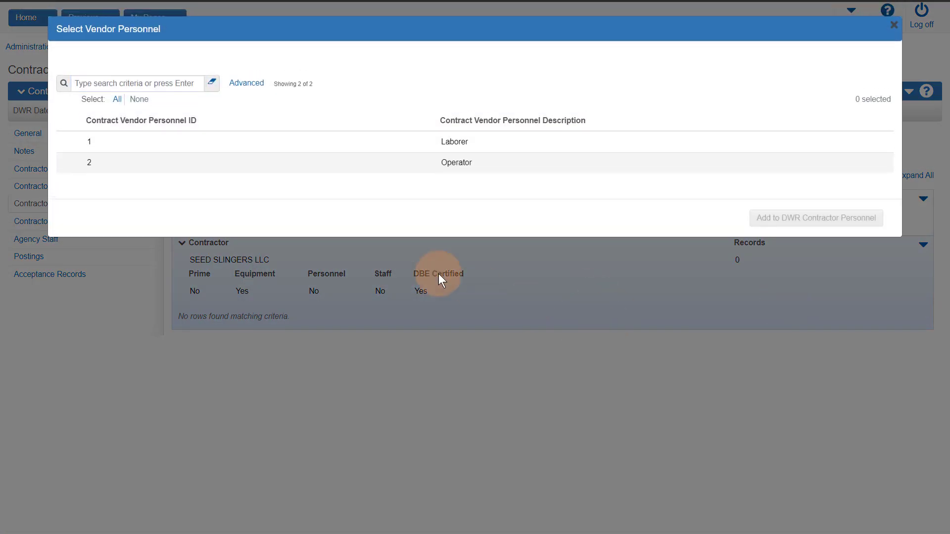
click(345, 146)
click(345, 164)
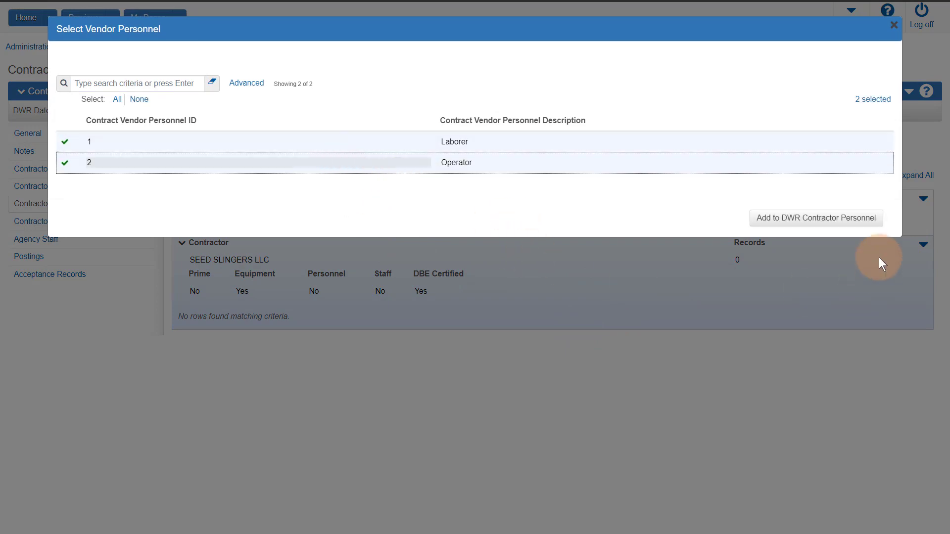
click(848, 218)
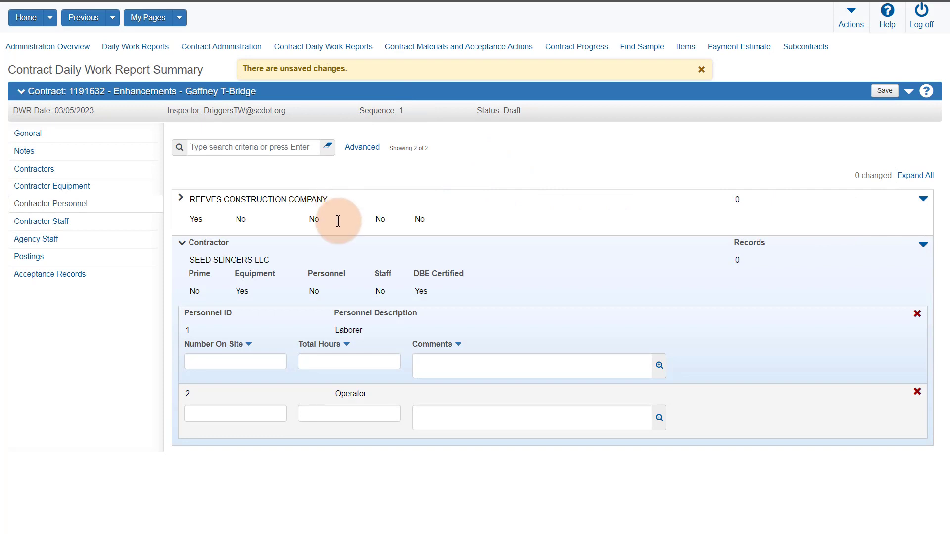
Step: Give Laborer and Operator each 3 on site and 6 total hours, then save
click(250, 361)
text(3)
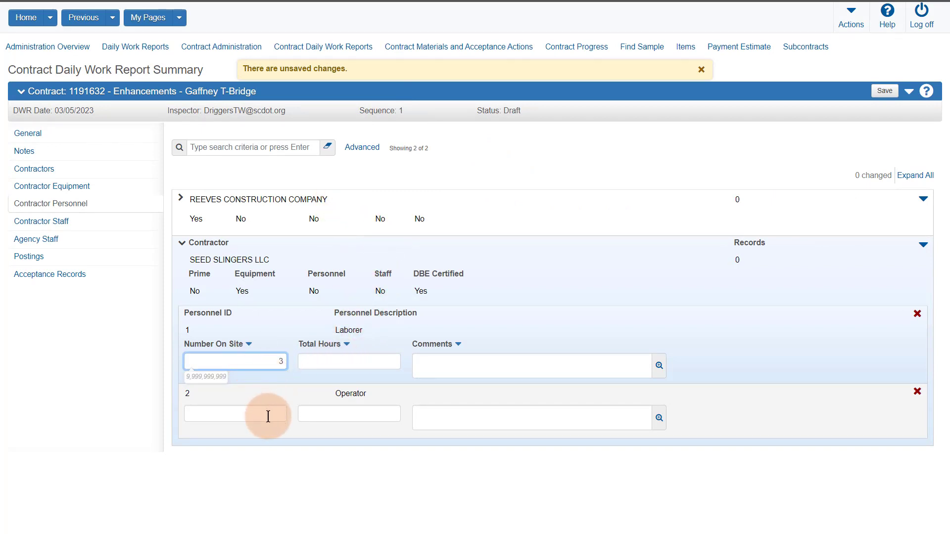
click(268, 415)
text(3)
click(372, 342)
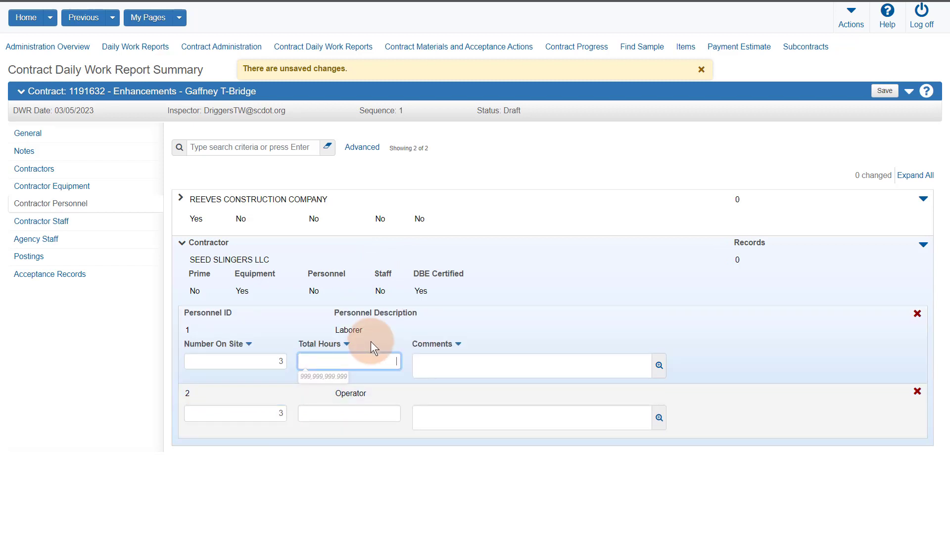
text(6)
click(356, 417)
text(6)
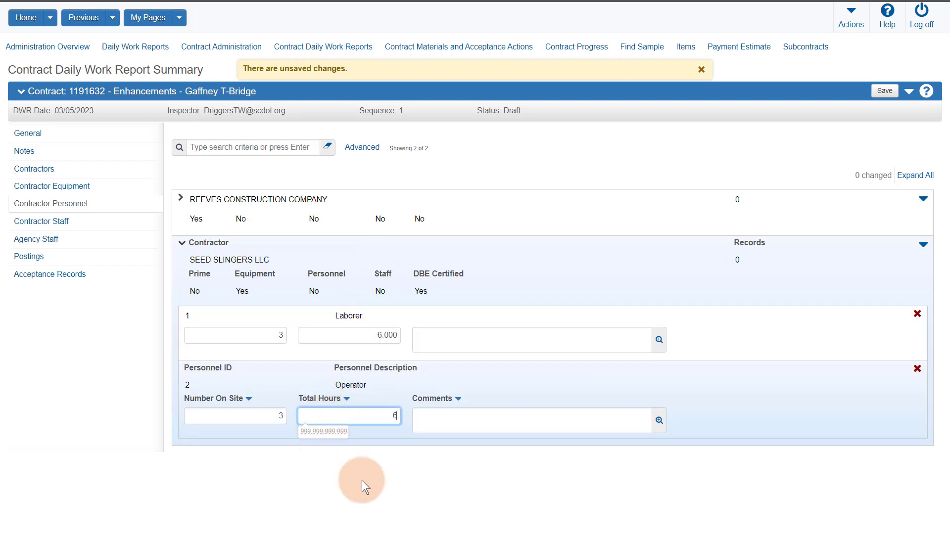
click(424, 485)
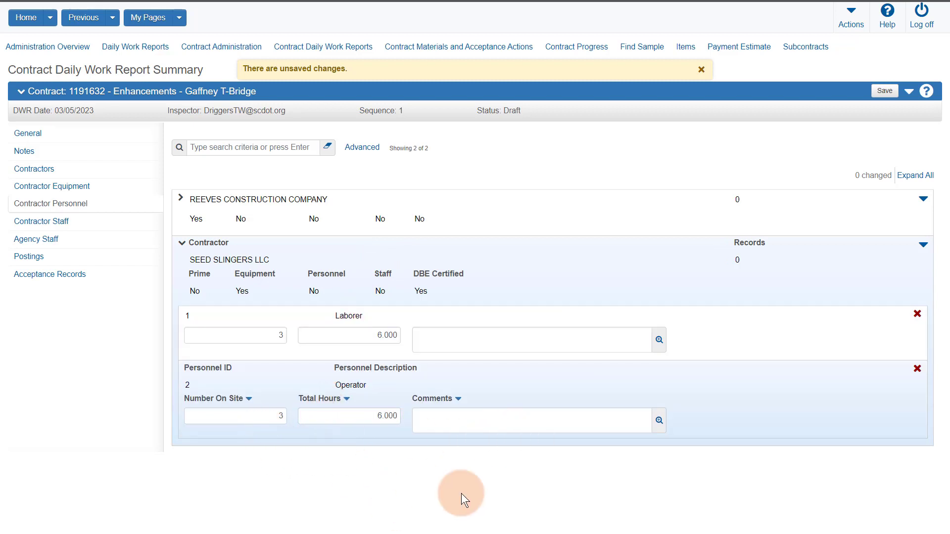
click(884, 91)
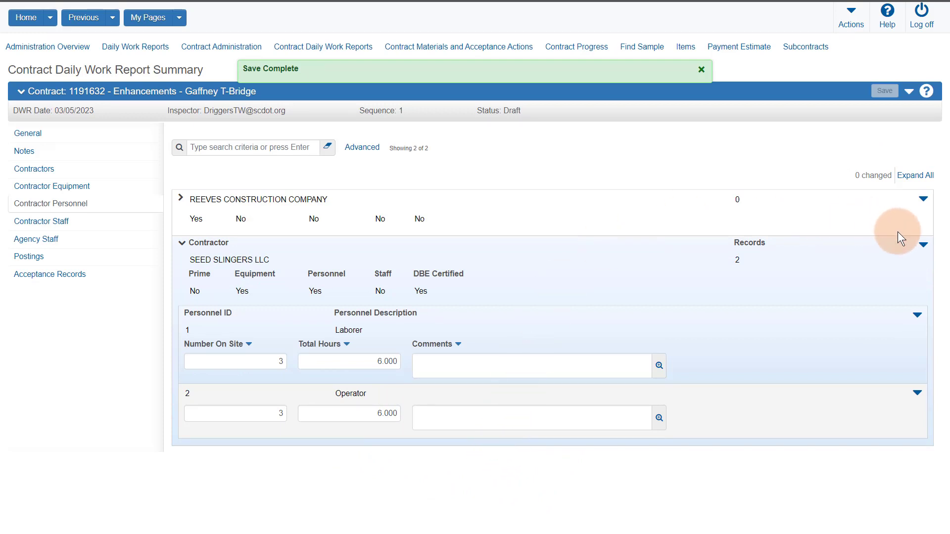
Step: Add a generic Foreman to SEED SLINGERS LLC with 1 on site and 6 hours, and save
click(923, 247)
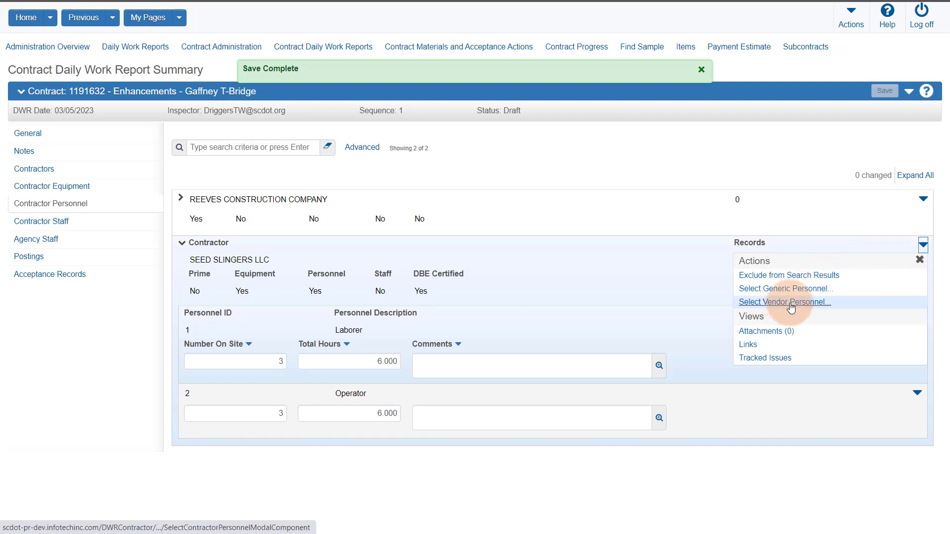
click(802, 288)
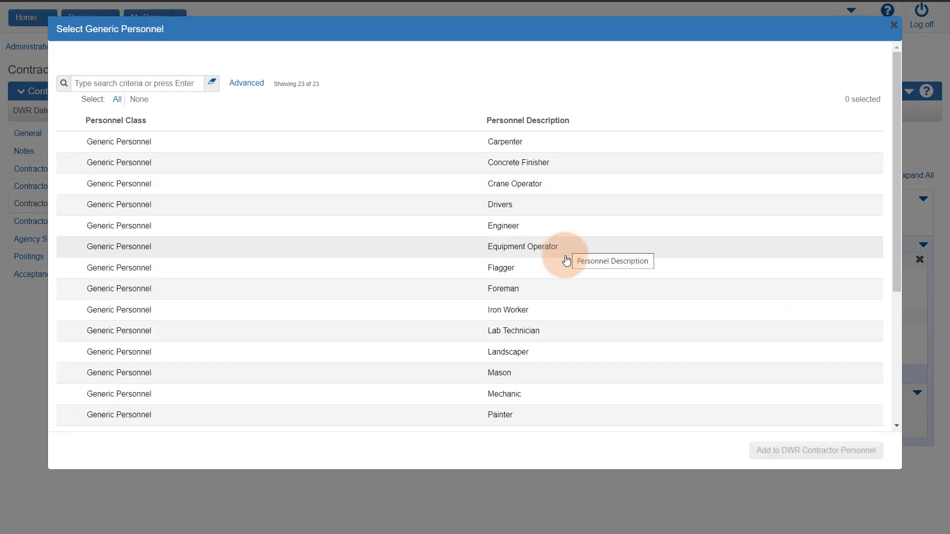
click(548, 284)
click(827, 451)
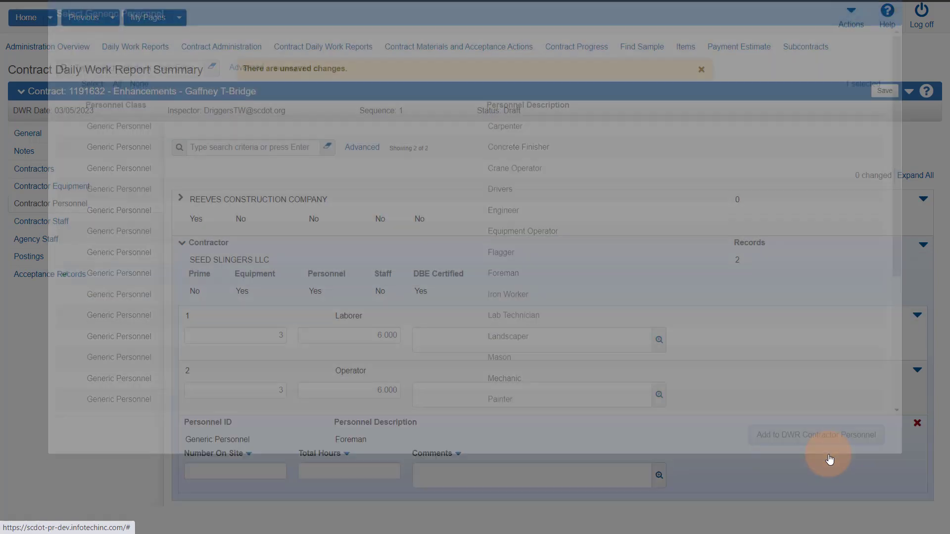
click(278, 475)
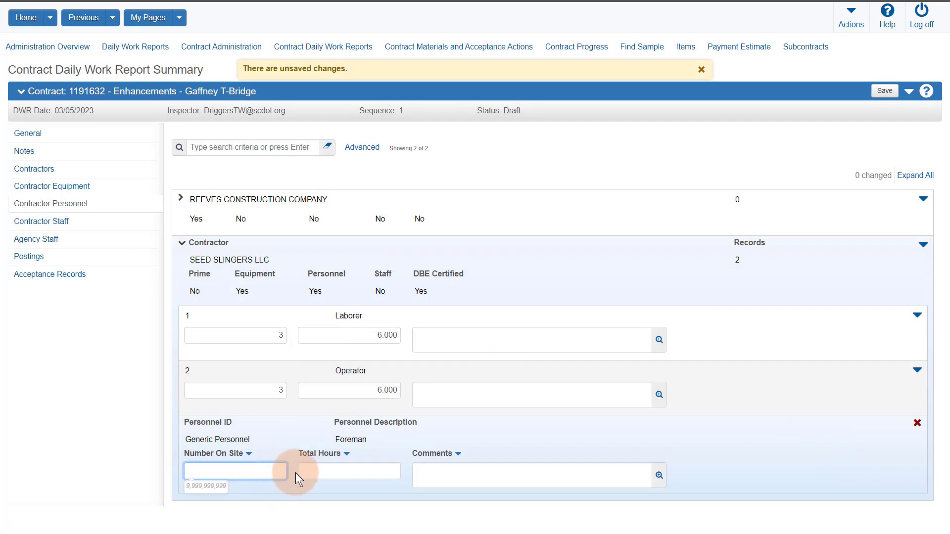
text(1)
click(355, 474)
text(6)
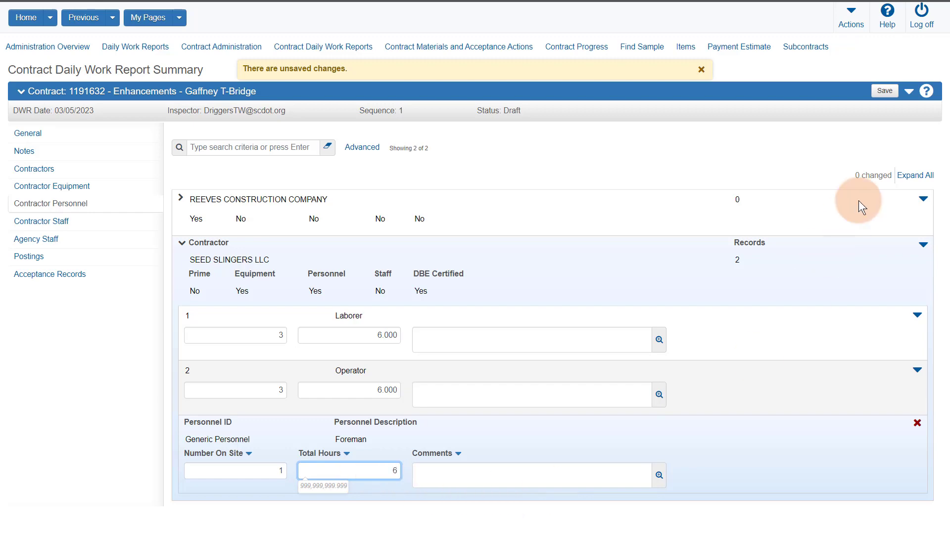
click(887, 96)
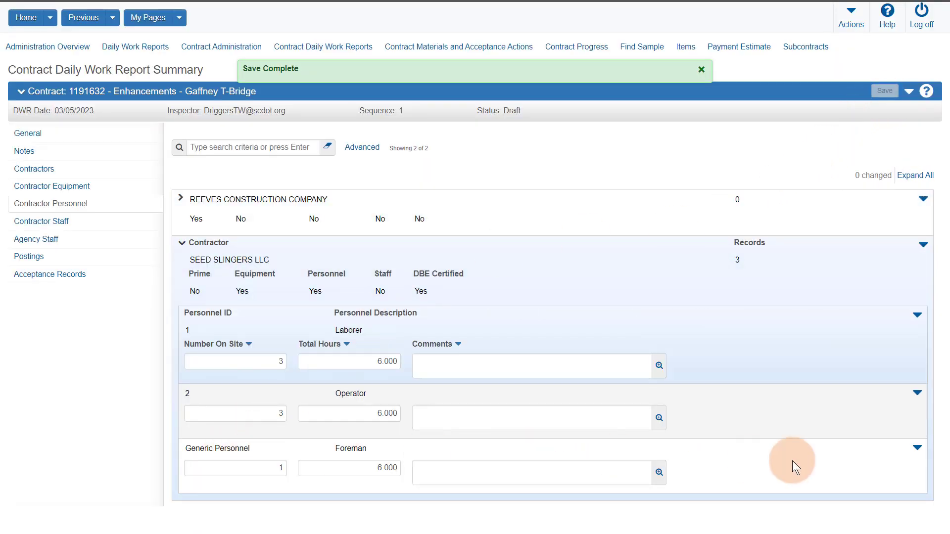
Step: Delete the Foreman record and save
click(917, 447)
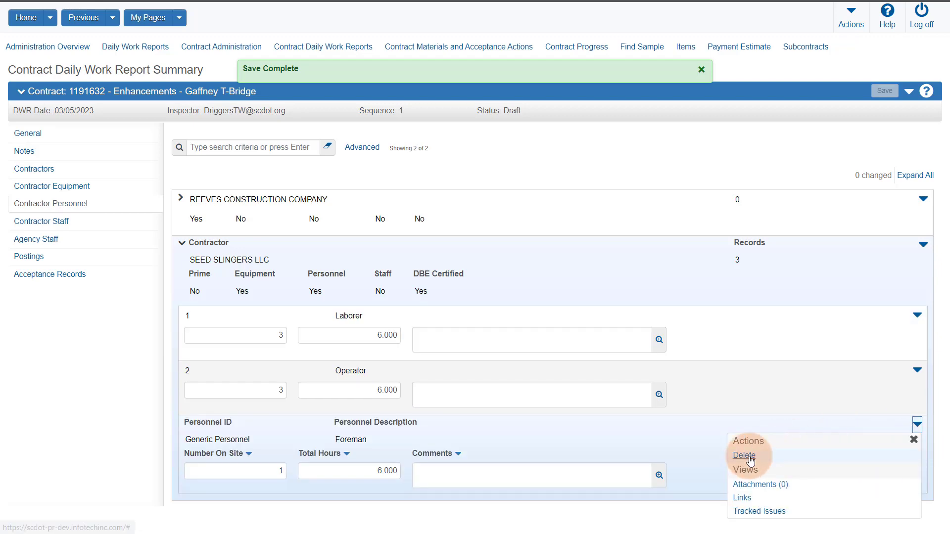
click(755, 452)
click(884, 92)
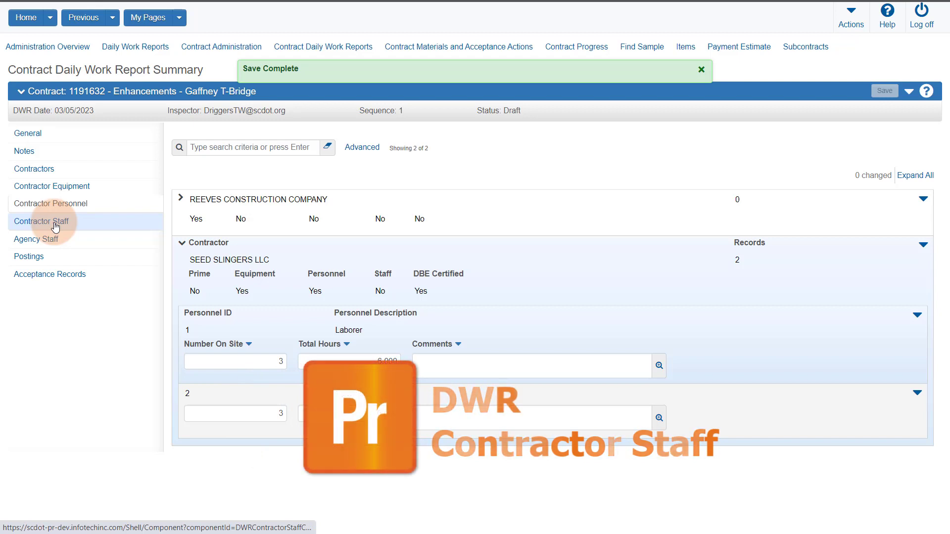
Step: Add staff member 01 to SEED SLINGERS LLC under Contractor Staff with 6 hours, and save
click(55, 227)
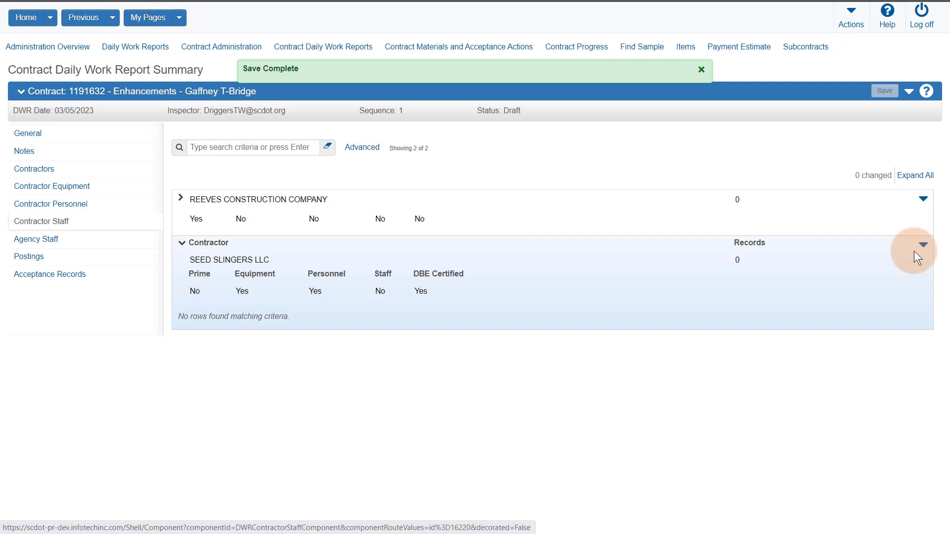
click(924, 245)
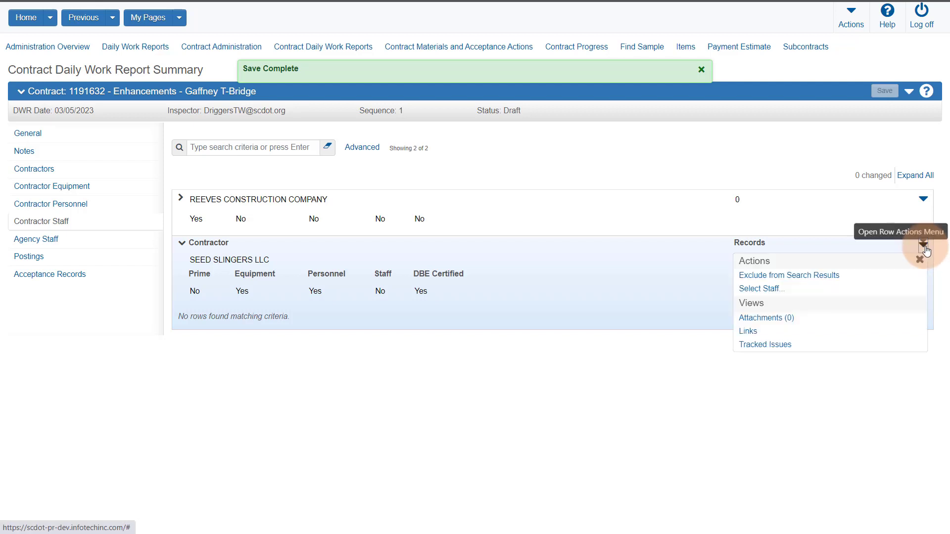
click(761, 290)
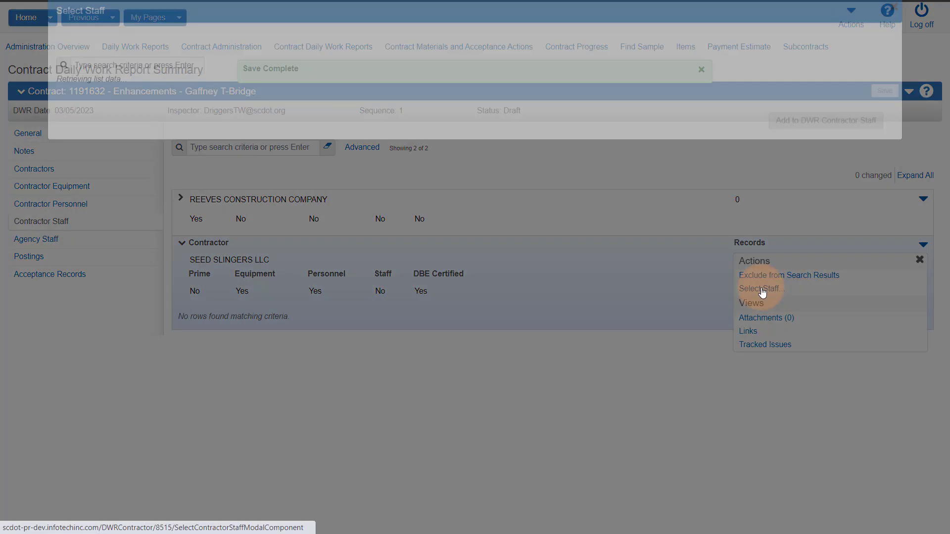
click(390, 138)
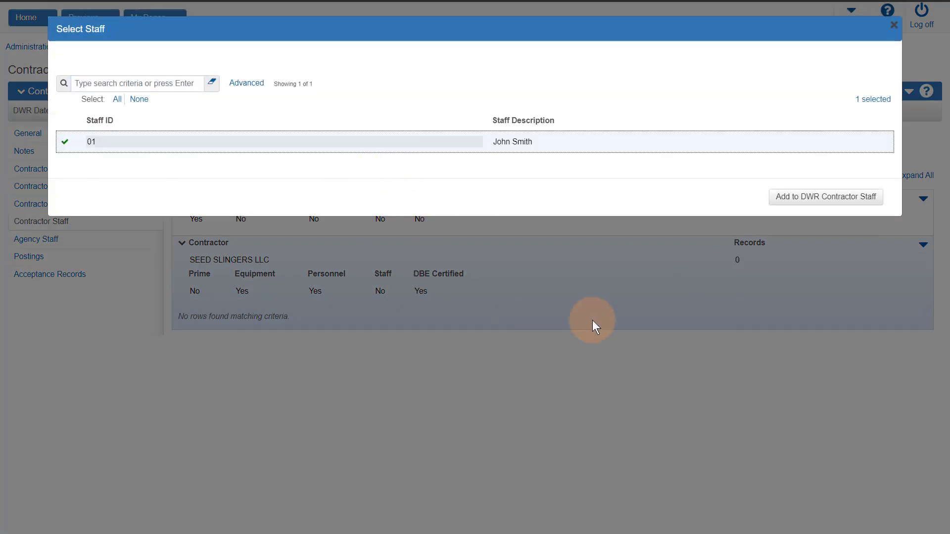
click(796, 200)
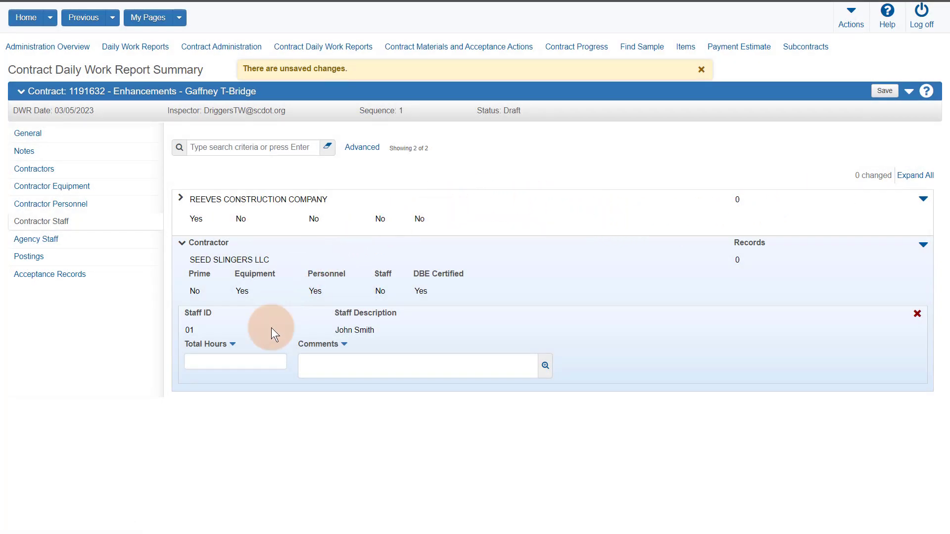
click(258, 364)
text(6)
click(316, 416)
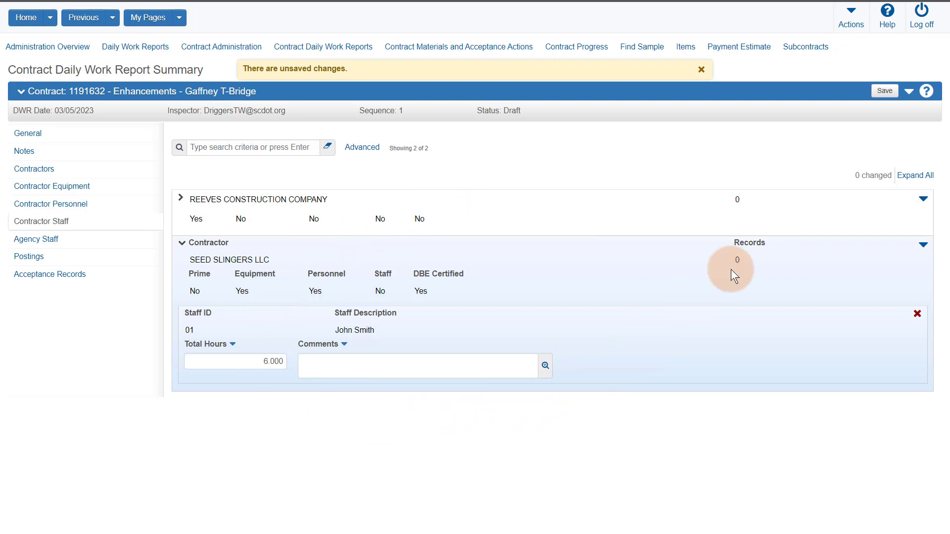
click(884, 91)
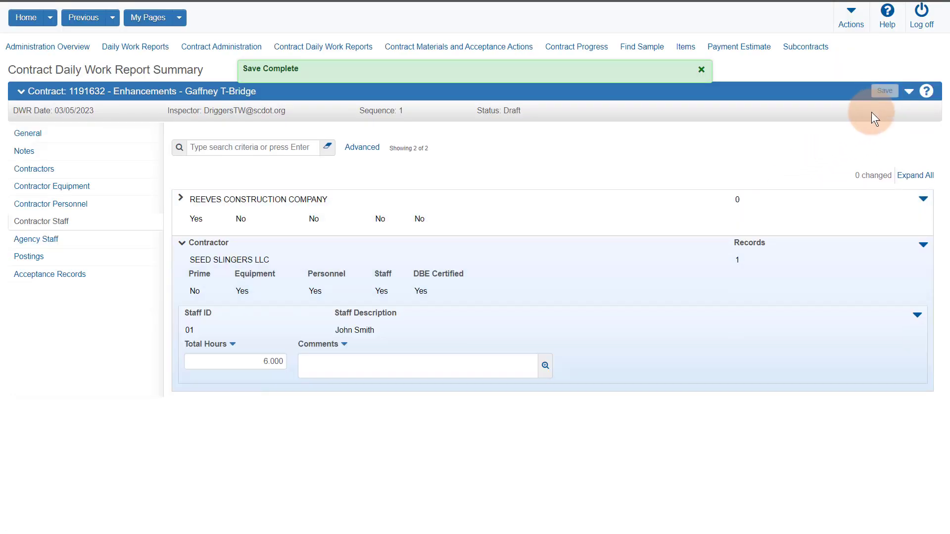
Step: Delete that contractor staff entry and save
click(917, 317)
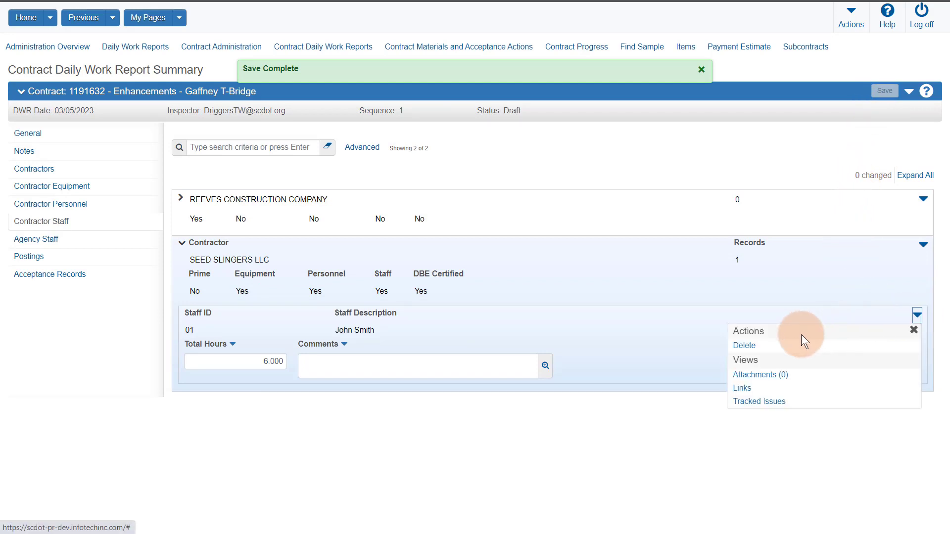
click(801, 344)
click(884, 91)
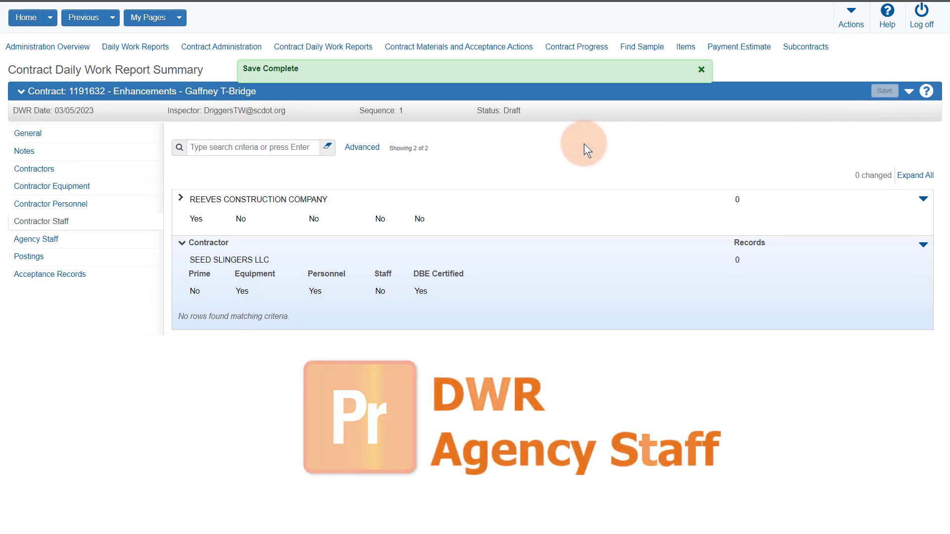
Step: Add an agency staff member to the DWR by searching their user ID, and save
click(52, 242)
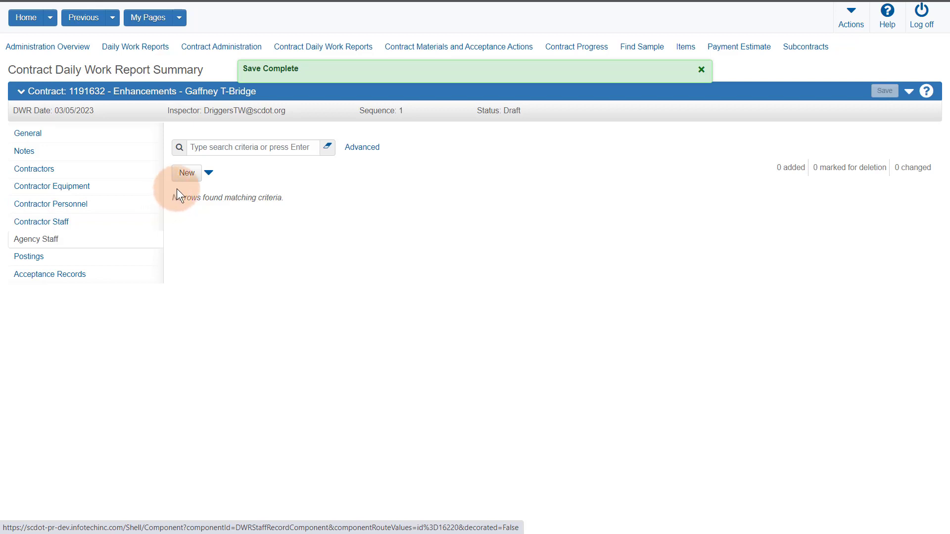
click(185, 177)
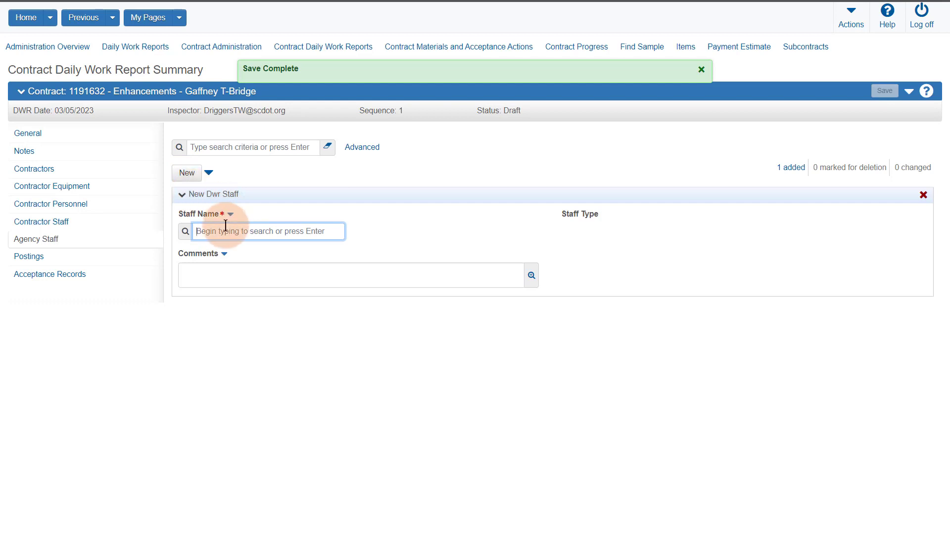
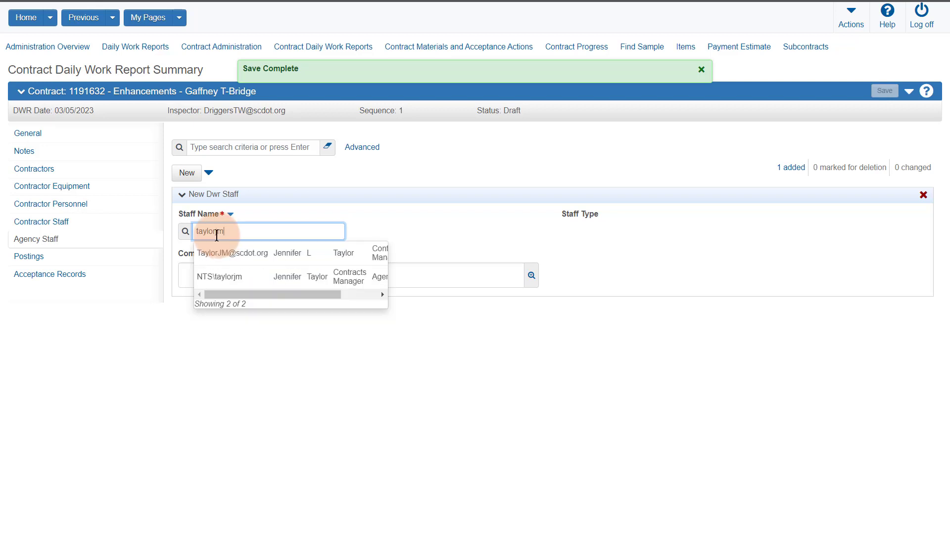
click(257, 252)
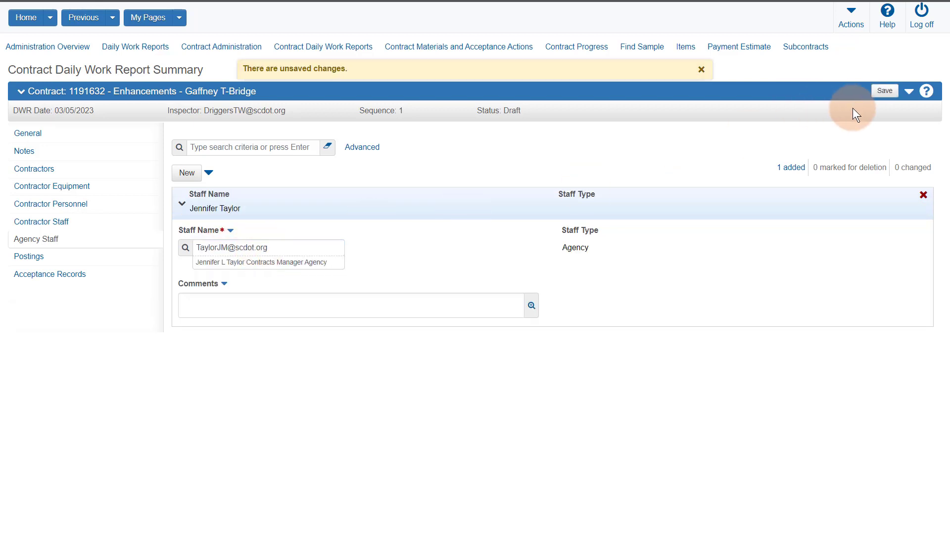
click(883, 91)
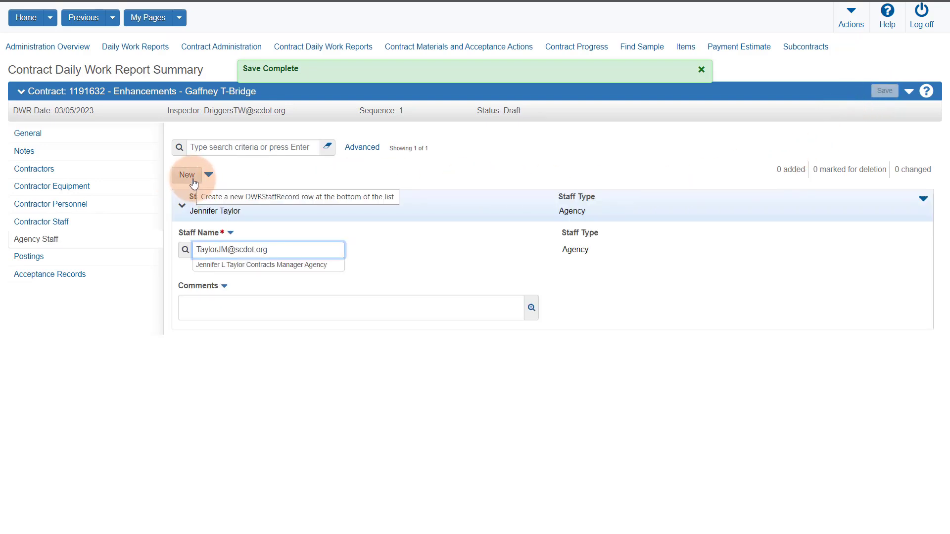
Step: Delete the agency staff row and save
click(186, 211)
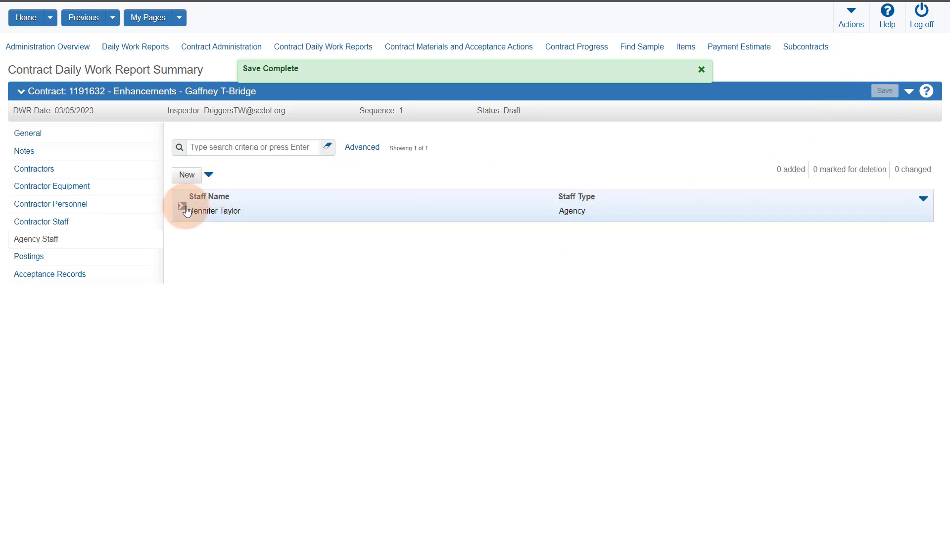
click(923, 198)
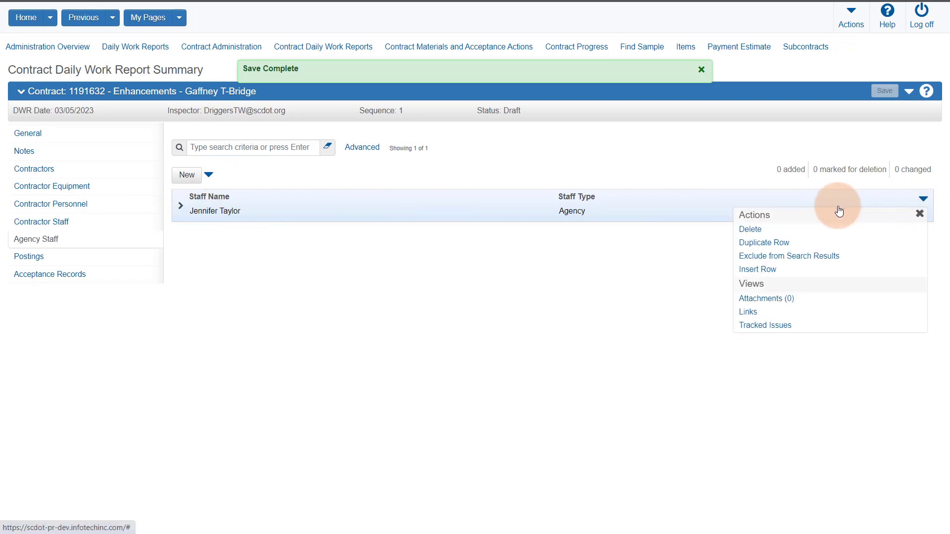
click(750, 229)
click(884, 90)
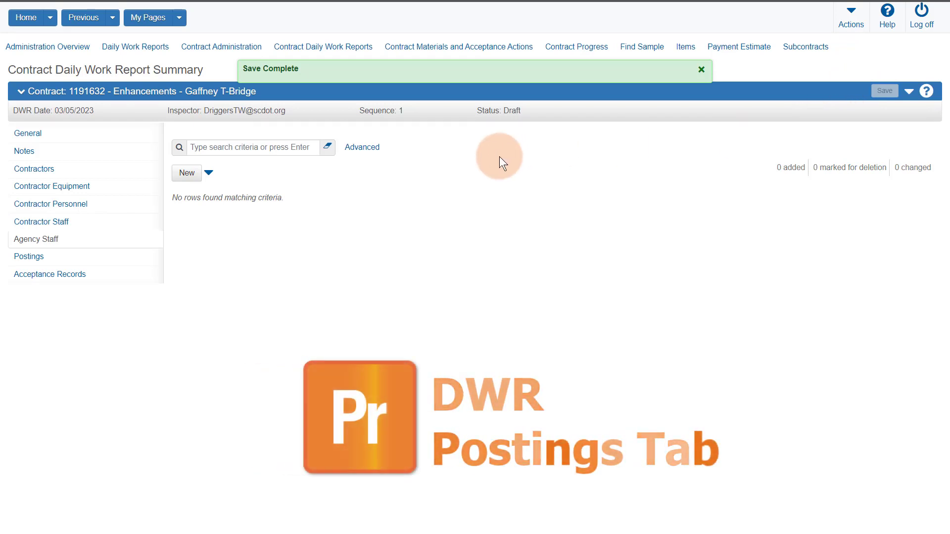
Step: In Postings item selection, filter to SEED SLINGERS LLC and check item 0310 SILT FENCE
click(37, 259)
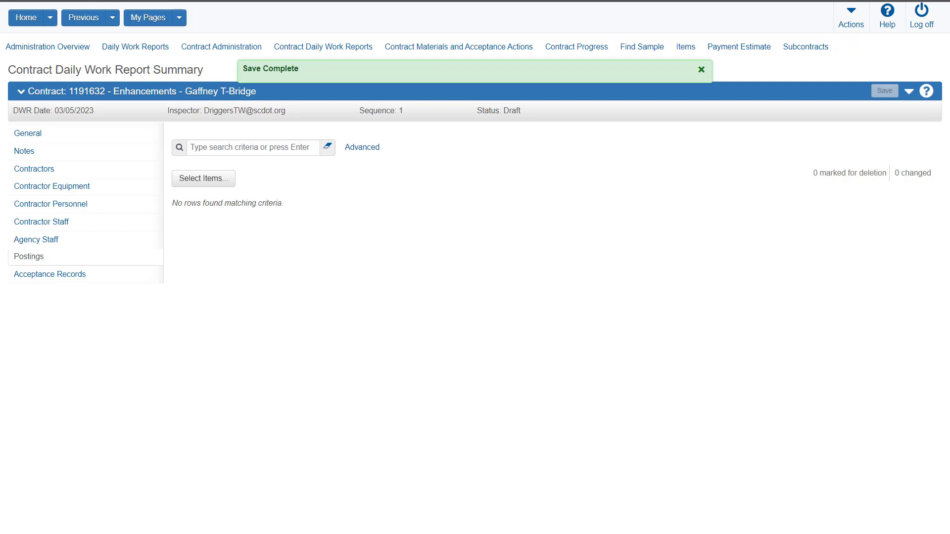
click(218, 181)
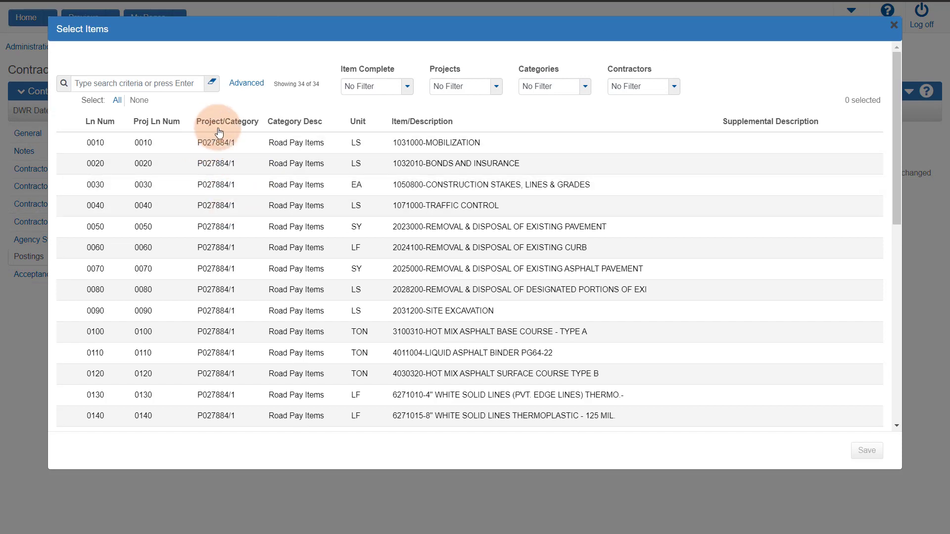
scroll(277, 288, down, 2)
scroll(278, 290, down, 2)
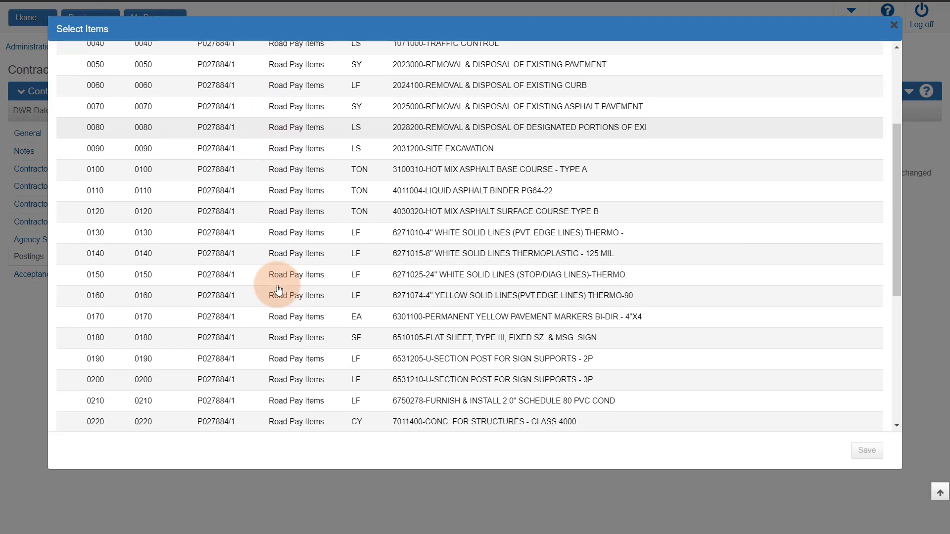
scroll(277, 280, up, 5)
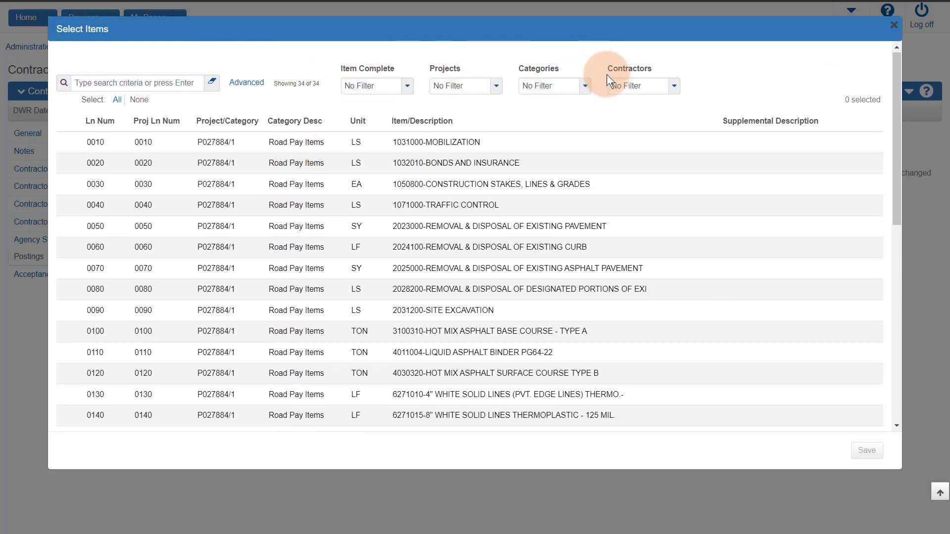
click(673, 88)
click(663, 148)
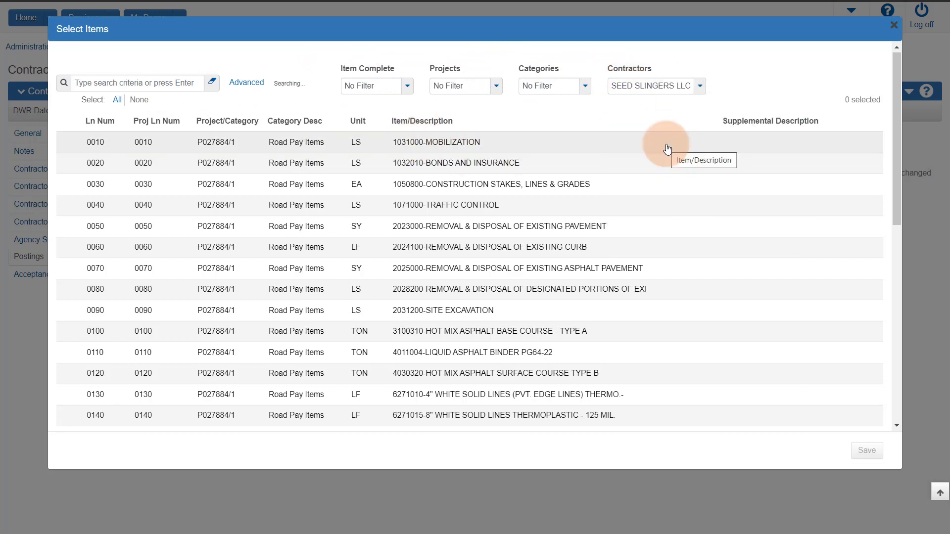
click(434, 190)
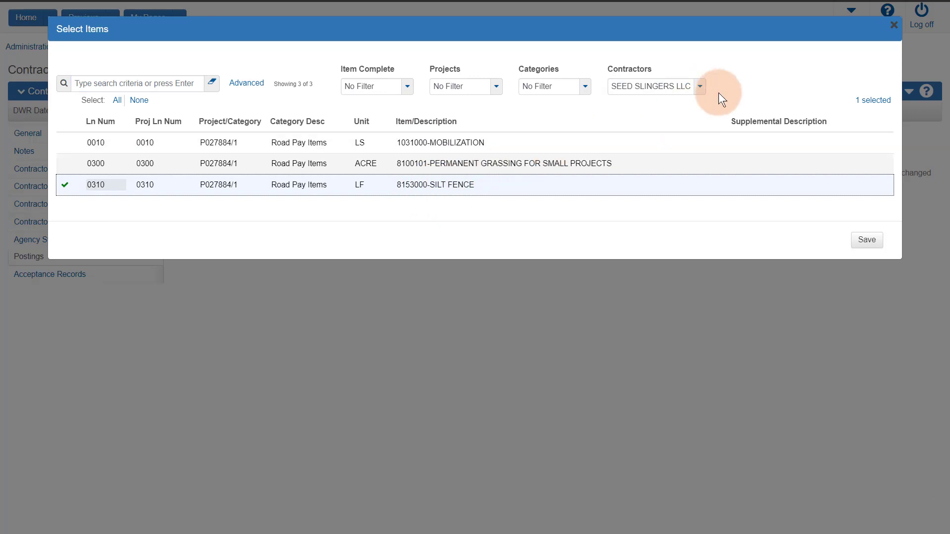
Step: Clear the filter, check item 0100 HOT MIX ASPHALT BASE COURSE, and add both items
click(700, 87)
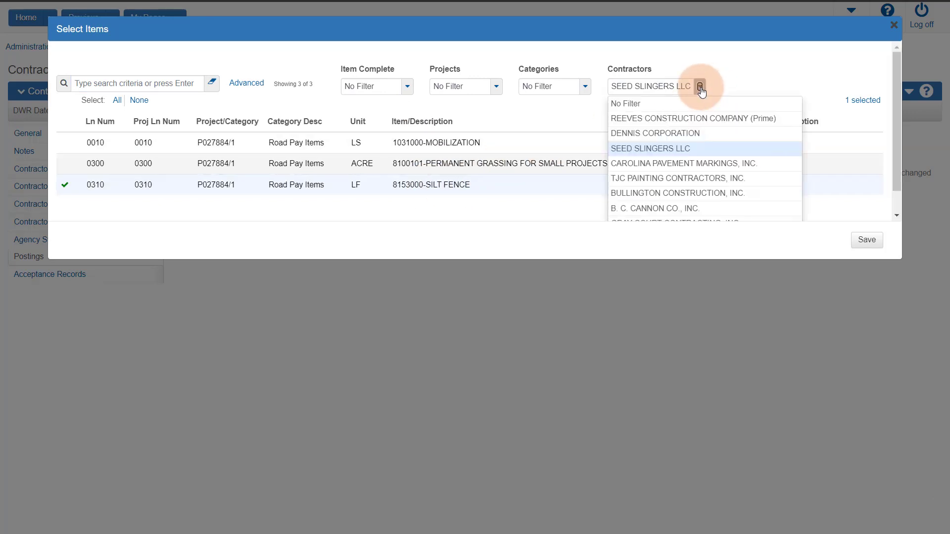
click(676, 105)
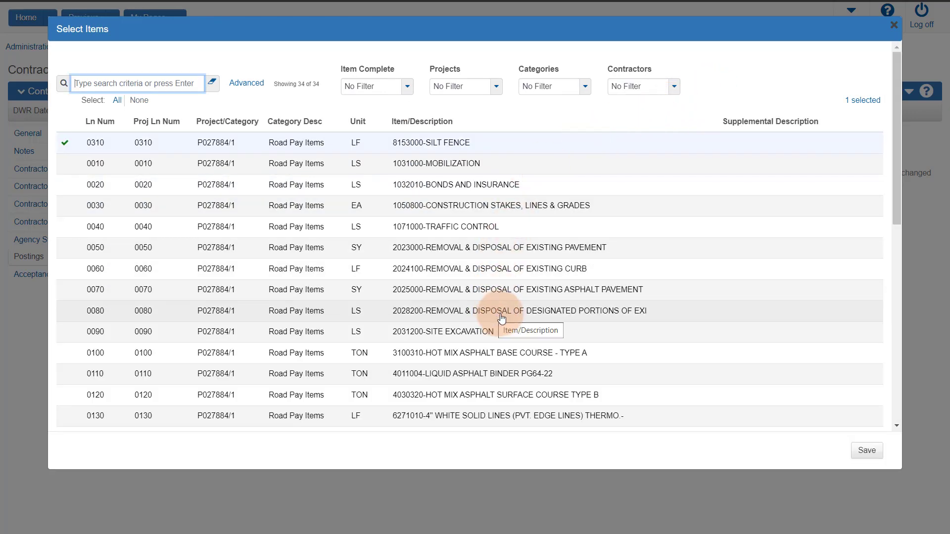
click(501, 354)
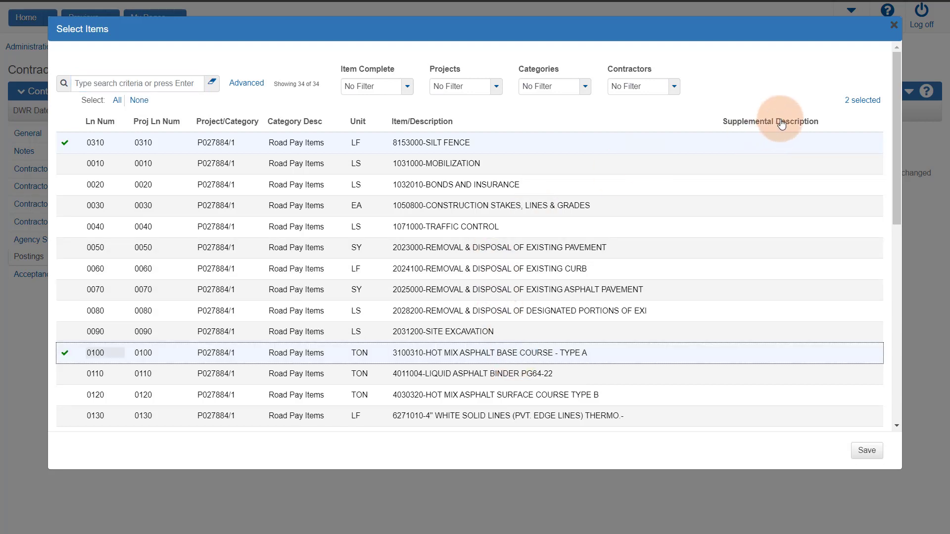
click(879, 103)
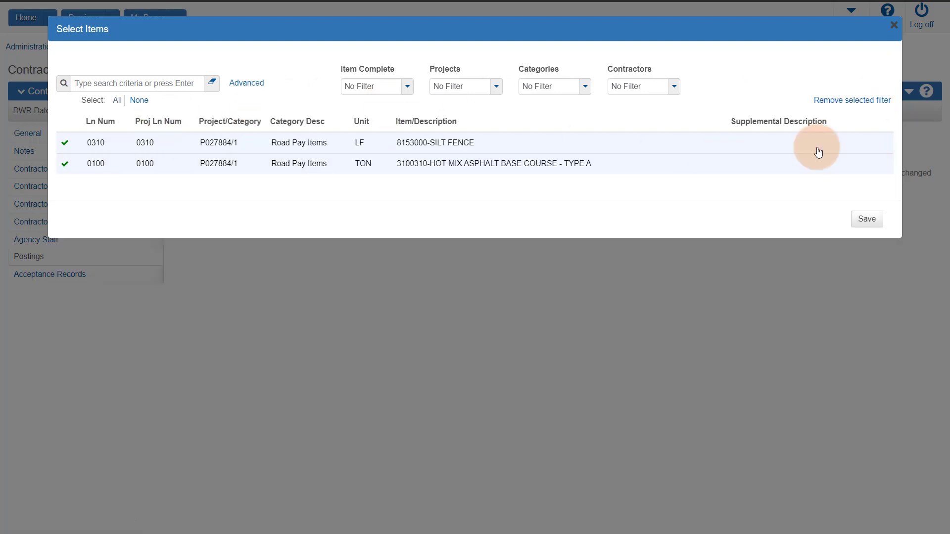
click(866, 218)
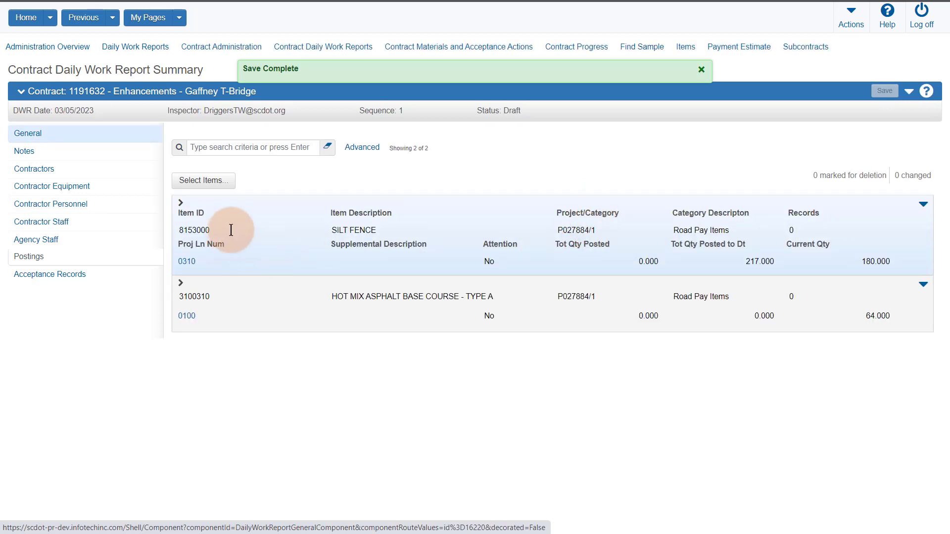
Step: Open a new SILT FENCE posting, confirm contractor SEED SLINGERS LLC, and save the page
click(181, 204)
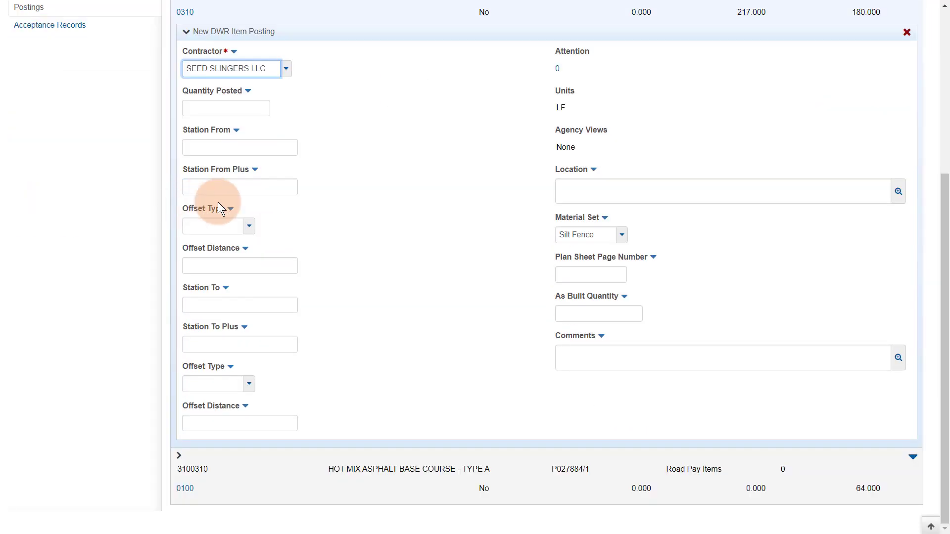
scroll(368, 242, up, 3)
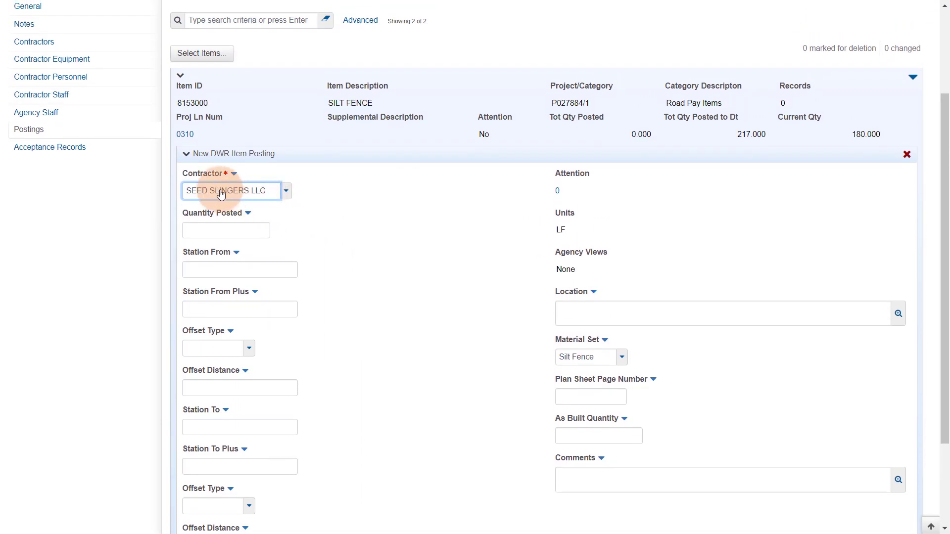
click(286, 193)
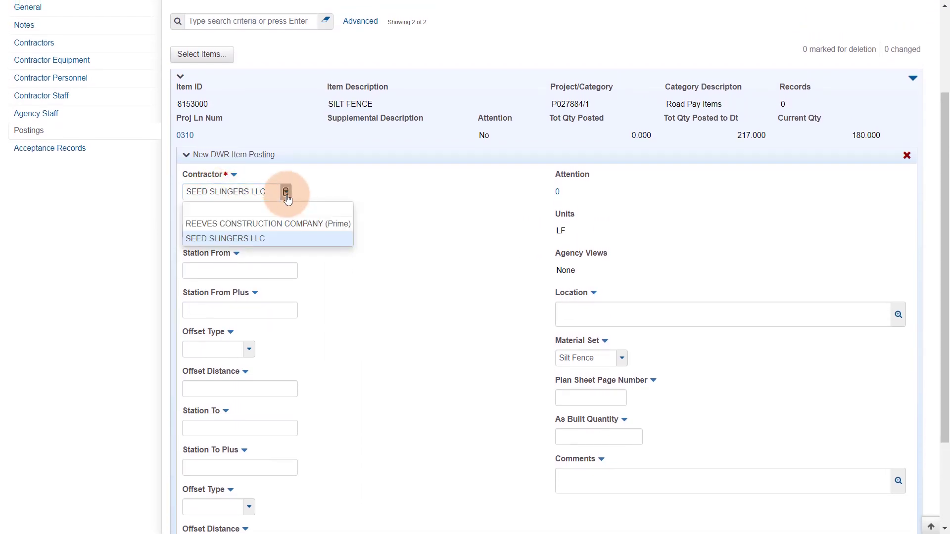
click(435, 235)
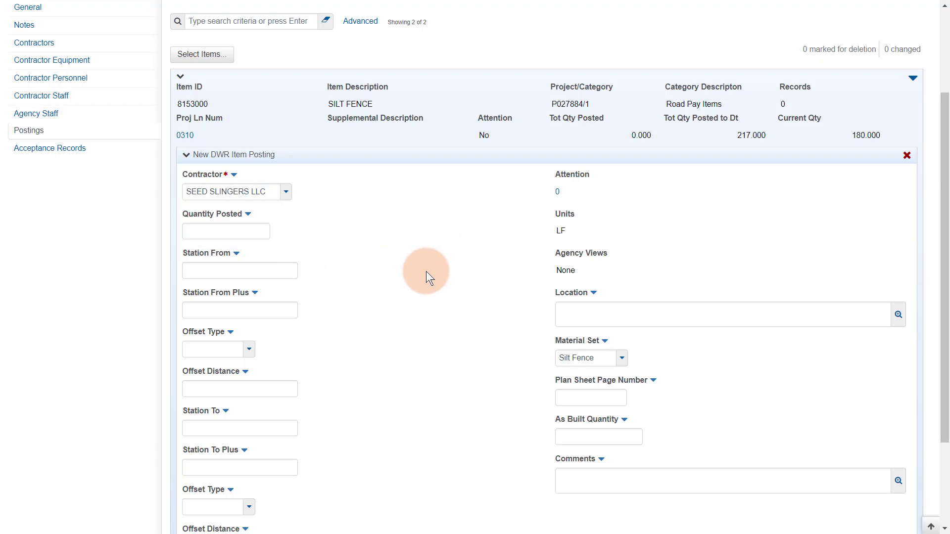
key(ctrl+s)
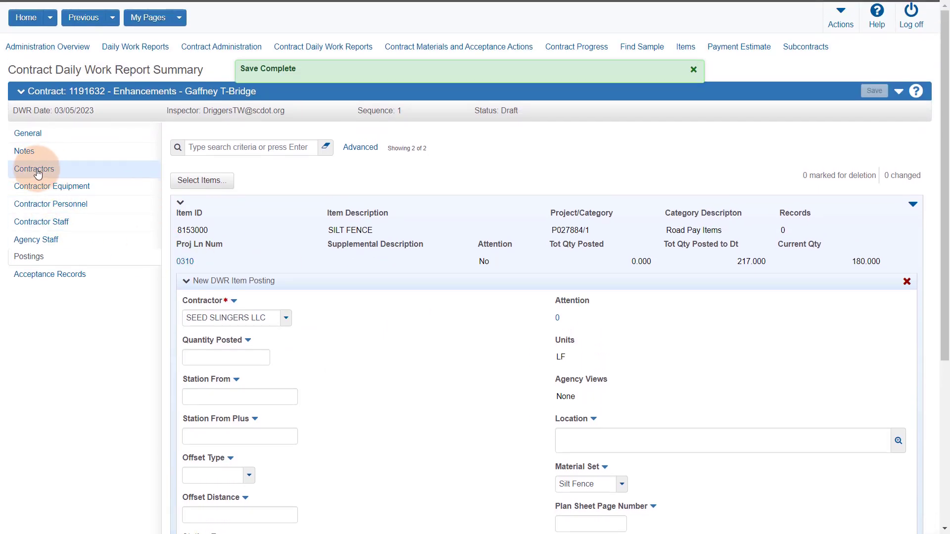
scroll(418, 394, down, 1)
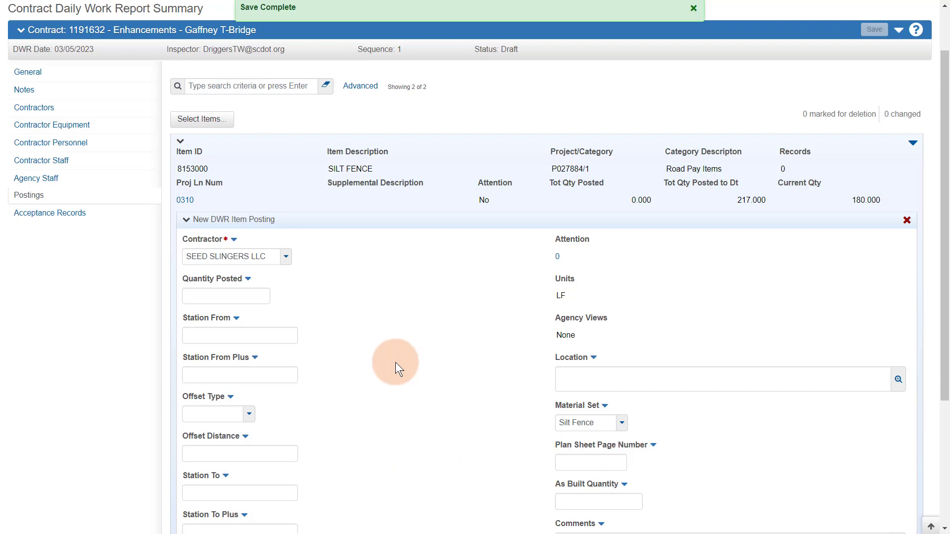
click(244, 297)
Step: Enter quantity 125 and starting station 6+00 with RT offset 55
text(125)
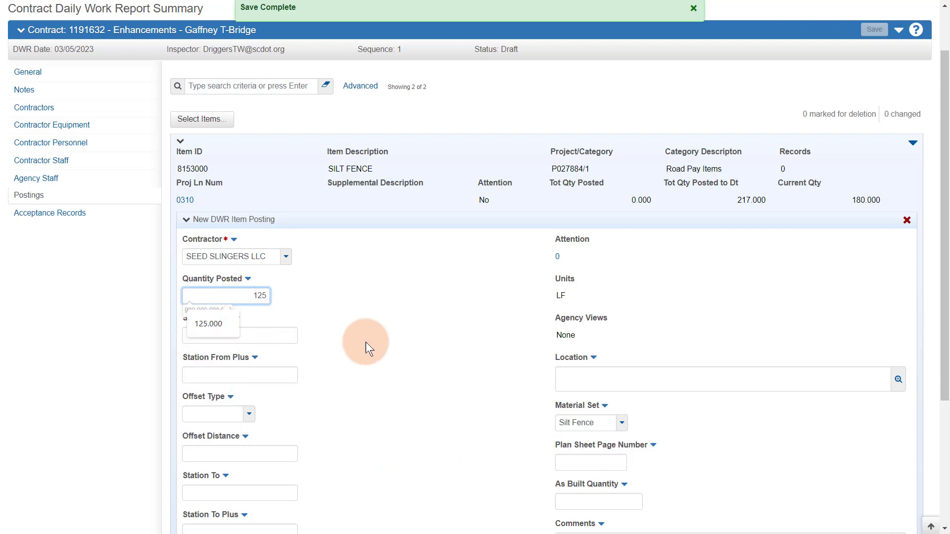
click(416, 349)
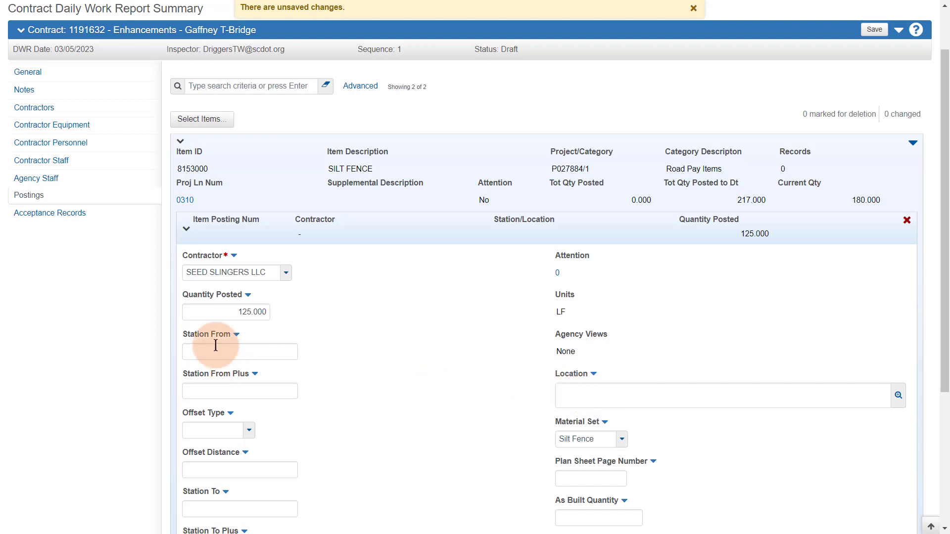
click(244, 352)
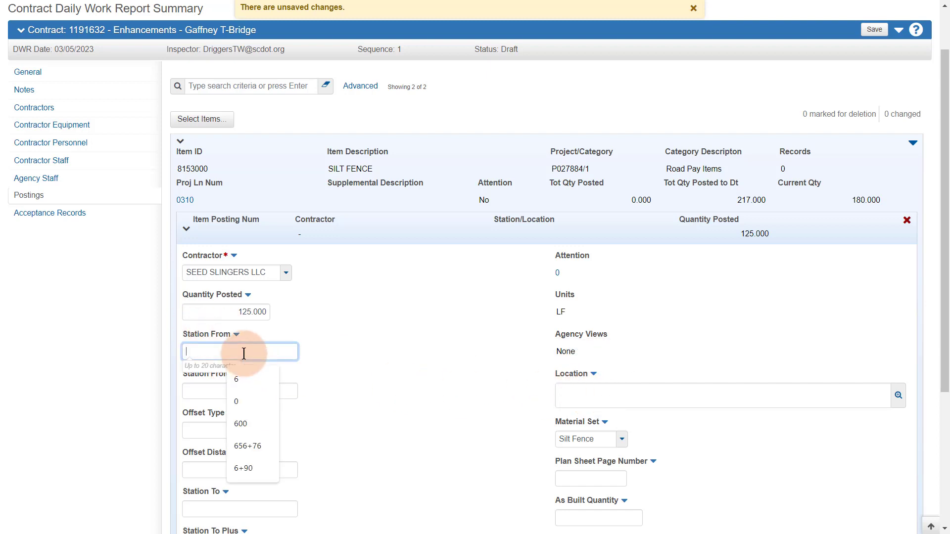
text(6)
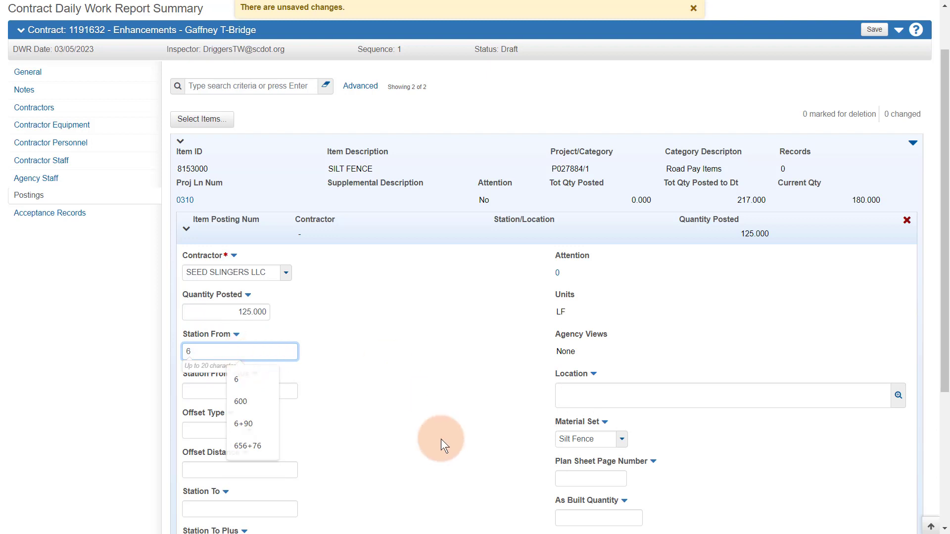
click(220, 396)
text(00)
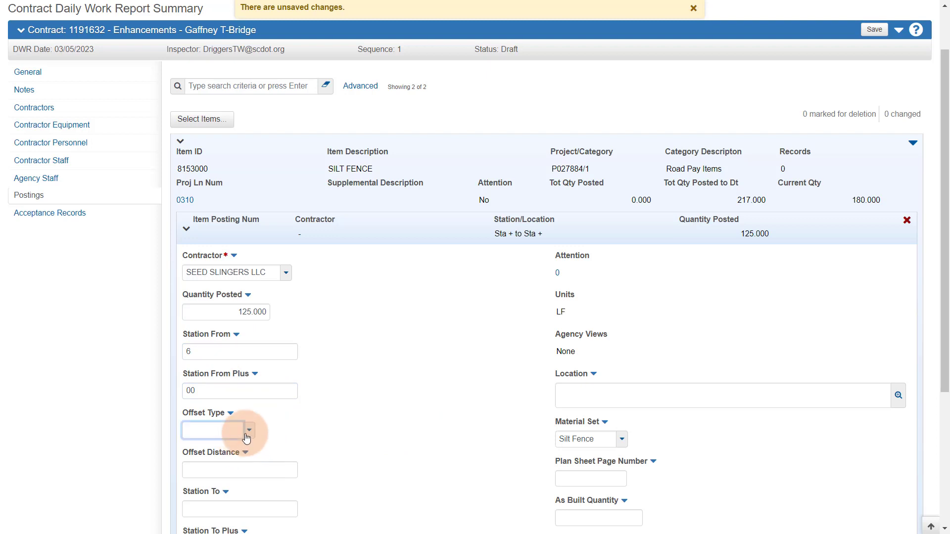
click(247, 430)
click(220, 495)
scroll(395, 483, down, 1)
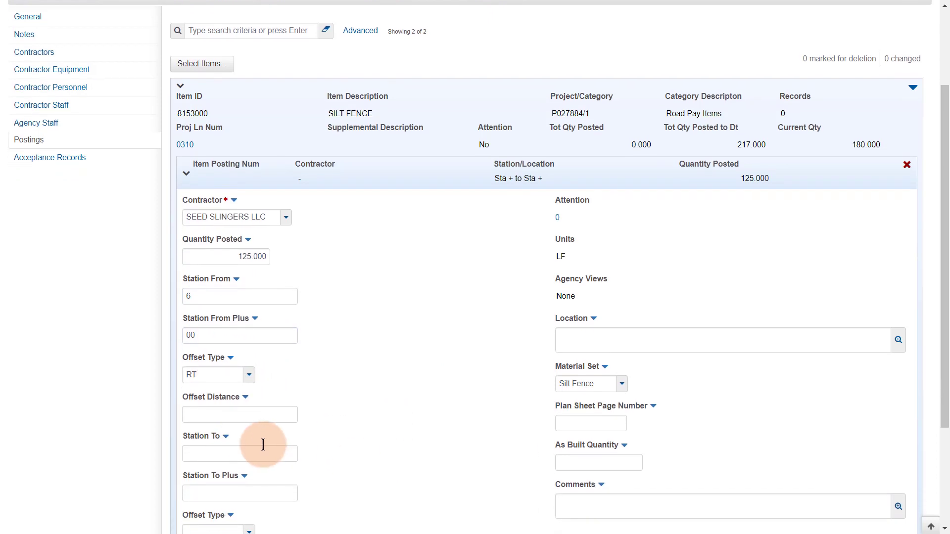
click(217, 407)
text(55)
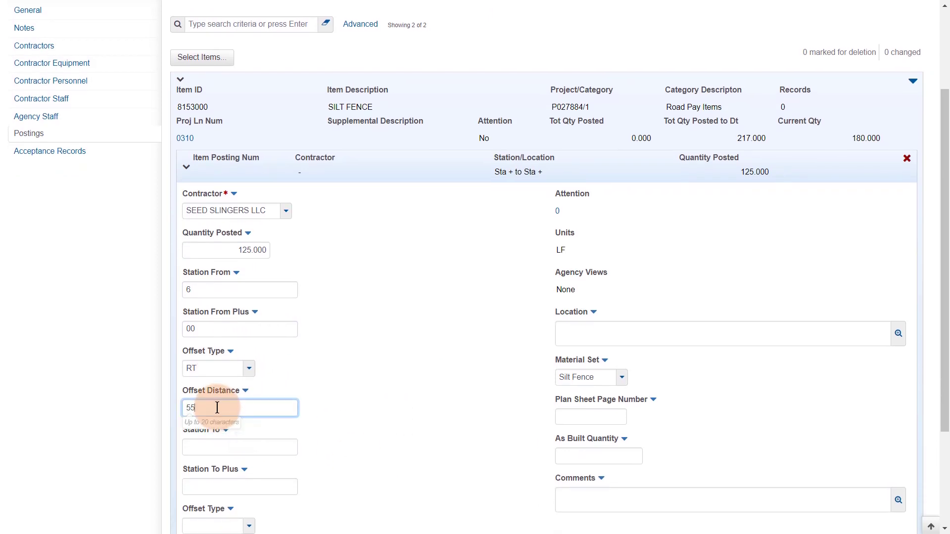
Step: Set the ending station to 7+25 with RT offset 55
click(249, 452)
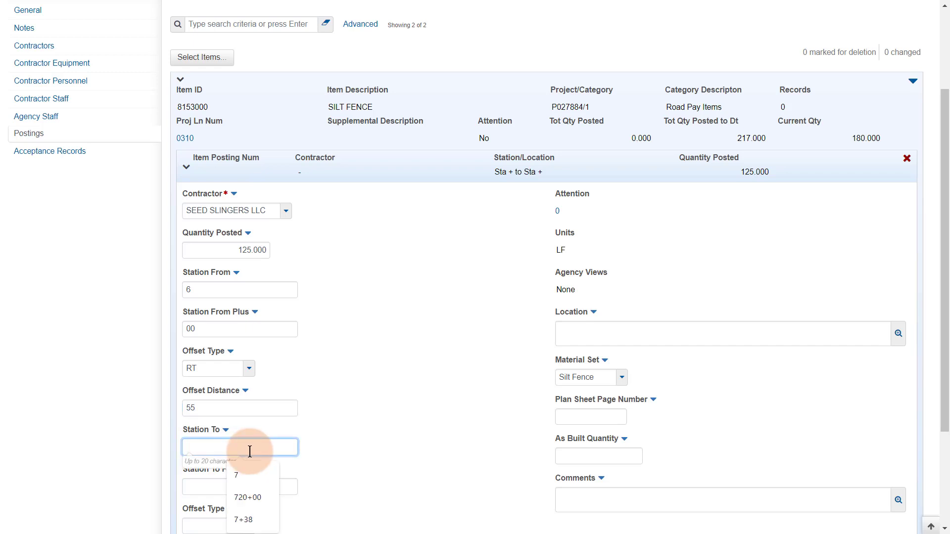
text(7)
click(448, 480)
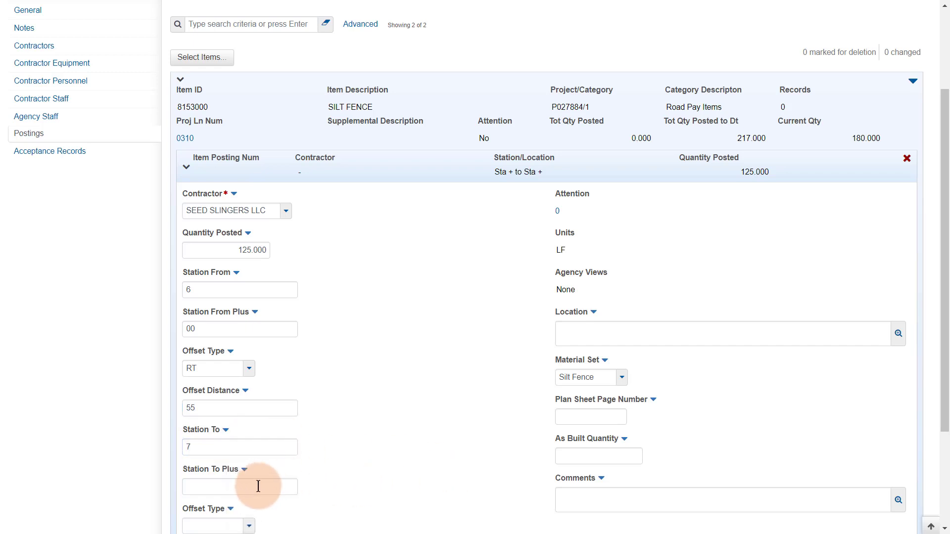
click(252, 490)
text(25)
click(402, 487)
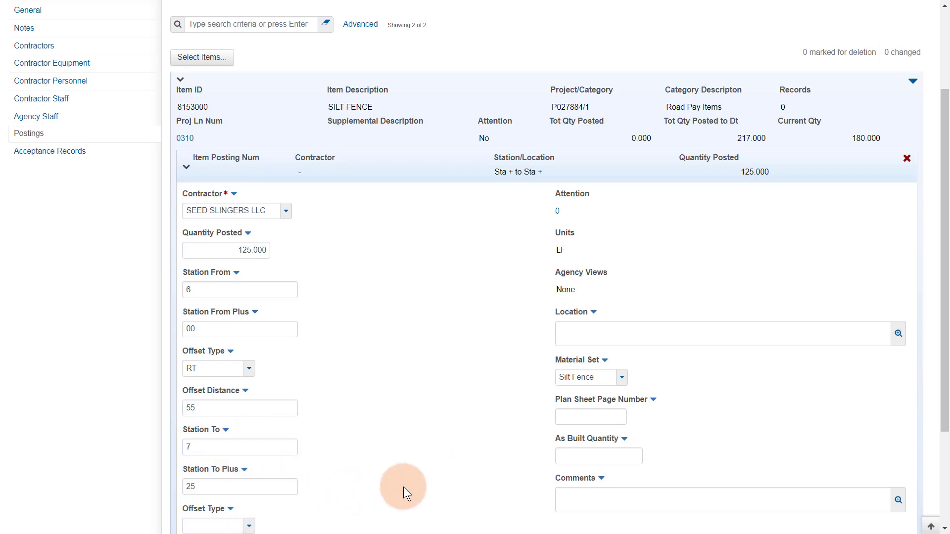
scroll(403, 487, down, 1)
click(253, 467)
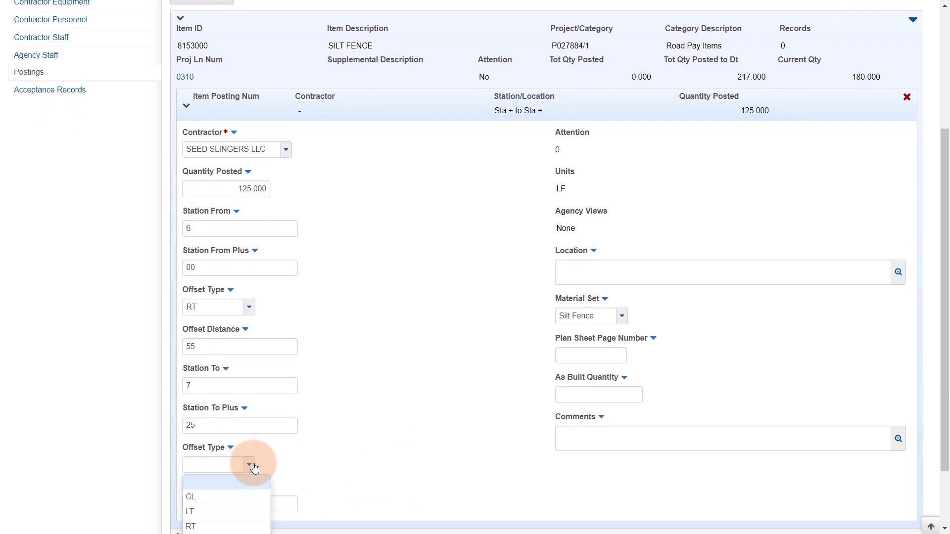
click(224, 527)
scroll(297, 491, down, 1)
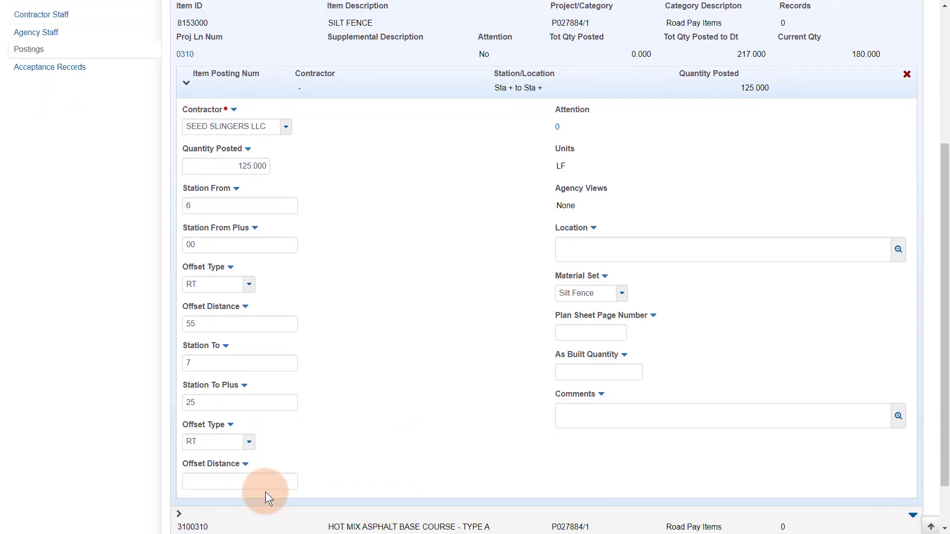
click(235, 448)
text(55)
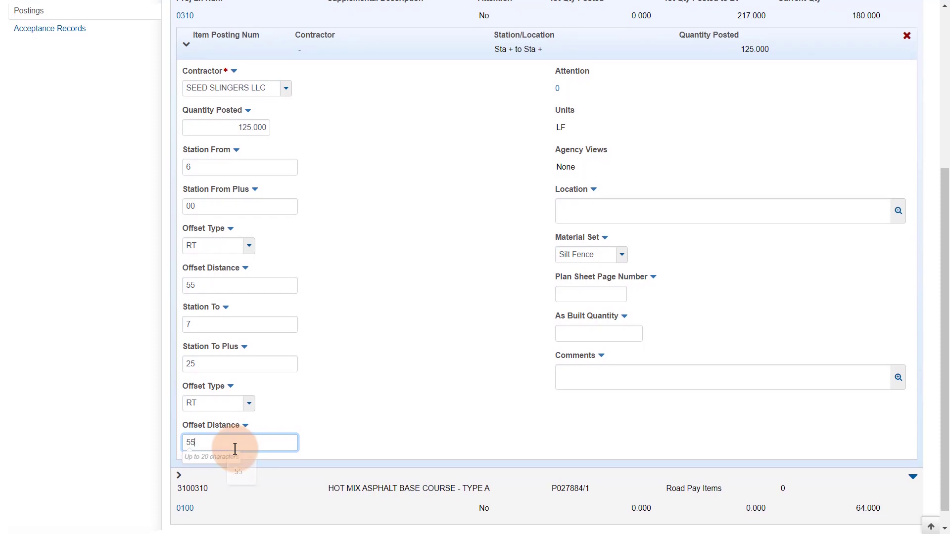
click(377, 410)
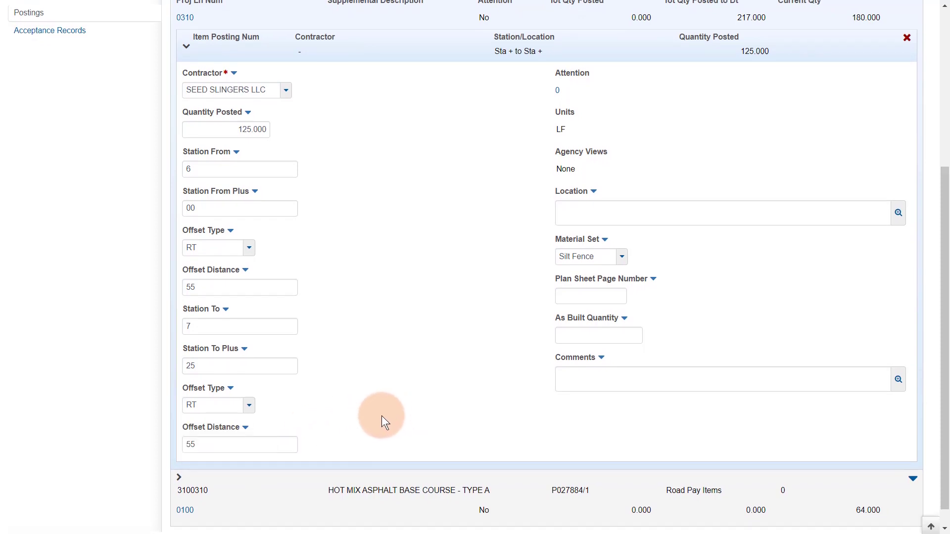
Step: Enter 'bridge end' as the posting location
scroll(381, 416, up, 3)
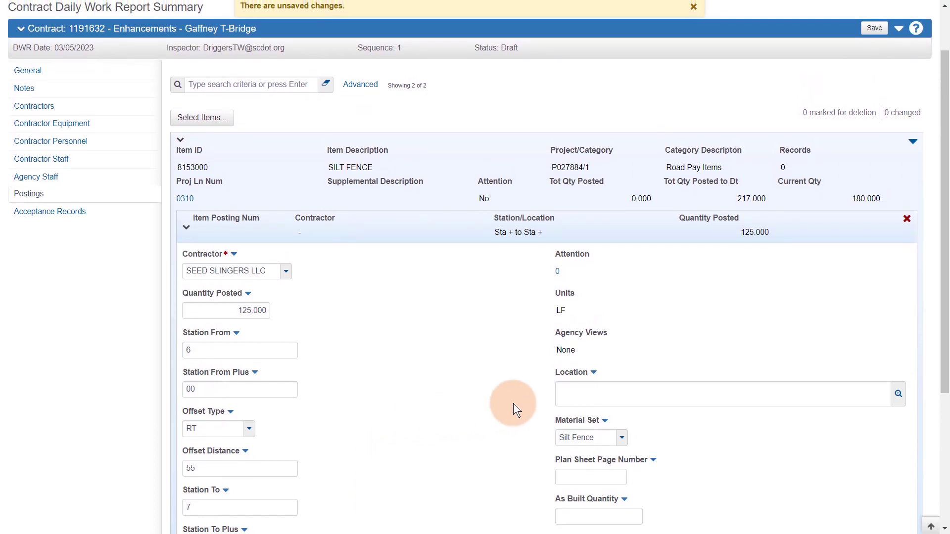
click(577, 400)
text(br)
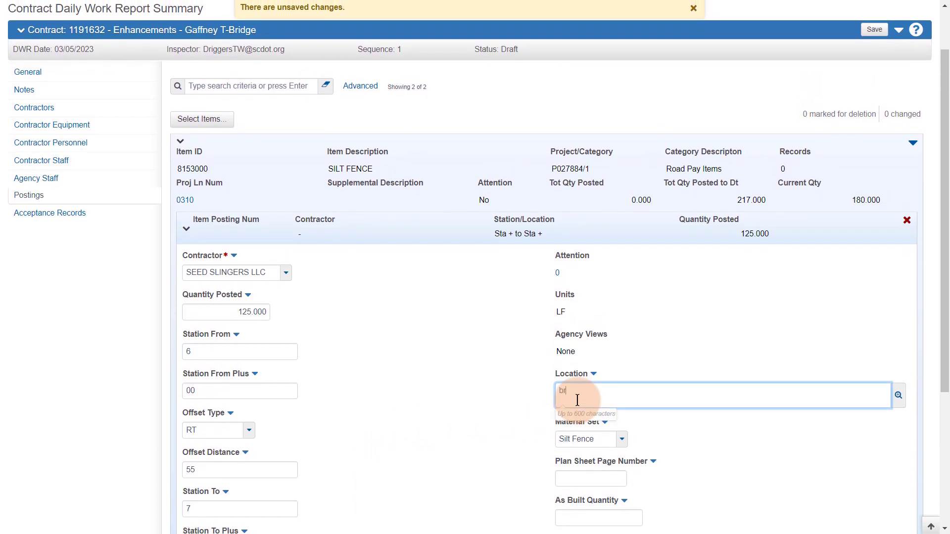
text(idge end)
click(384, 447)
scroll(402, 433, down, 1)
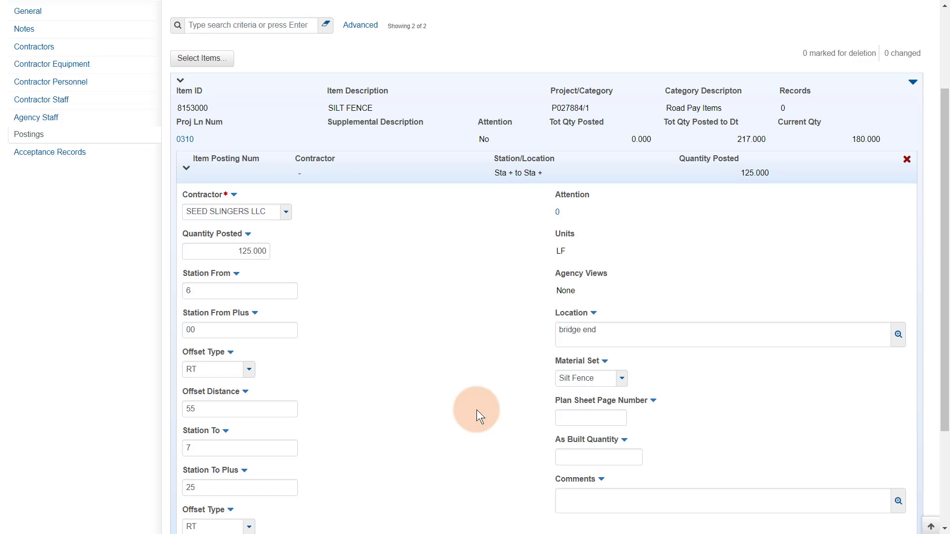
scroll(492, 417, up, 3)
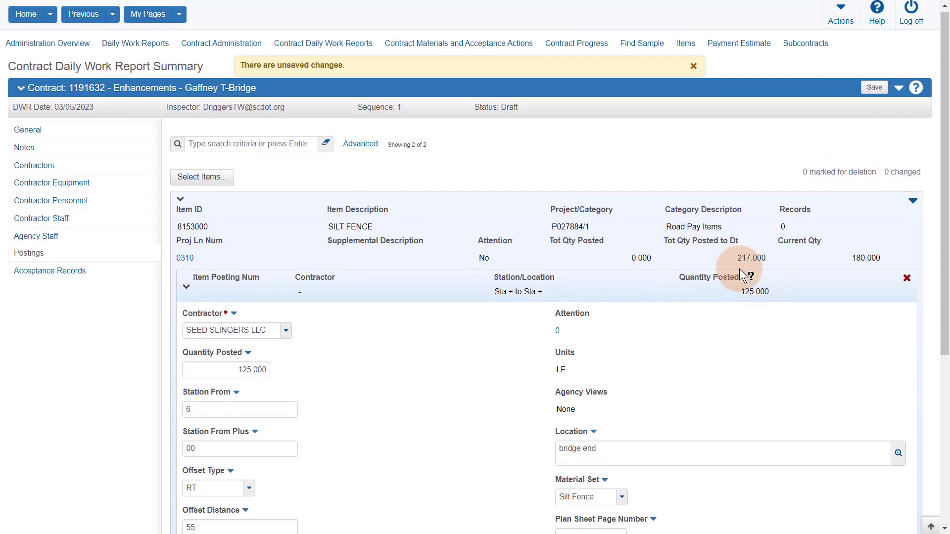
Step: Save the 125.000 LF silt fence posting, dismiss the quantity warning, and review it under SILT FENCE
click(871, 93)
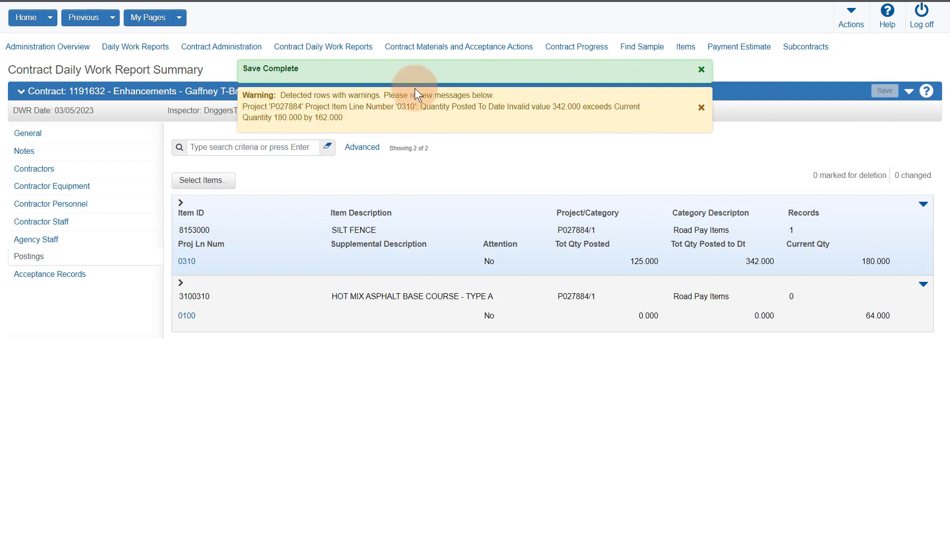
click(701, 108)
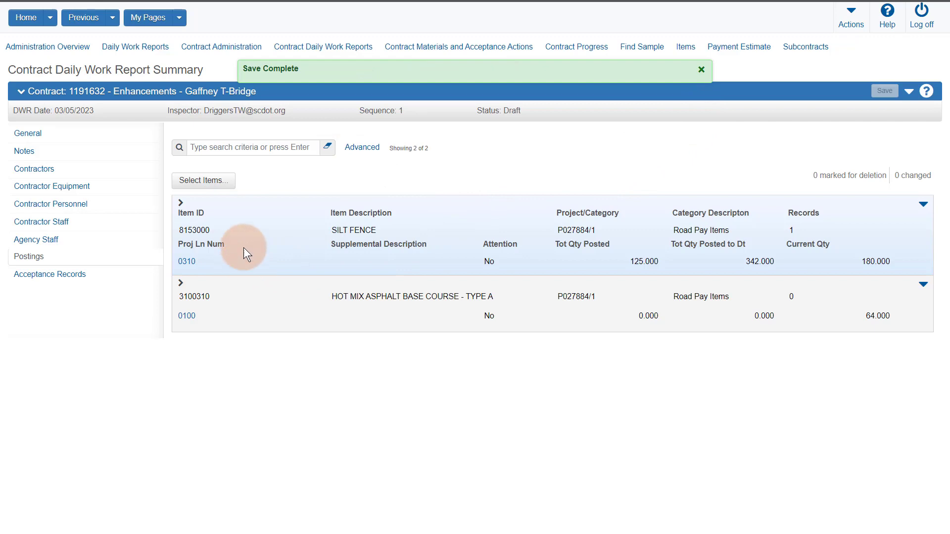
click(181, 204)
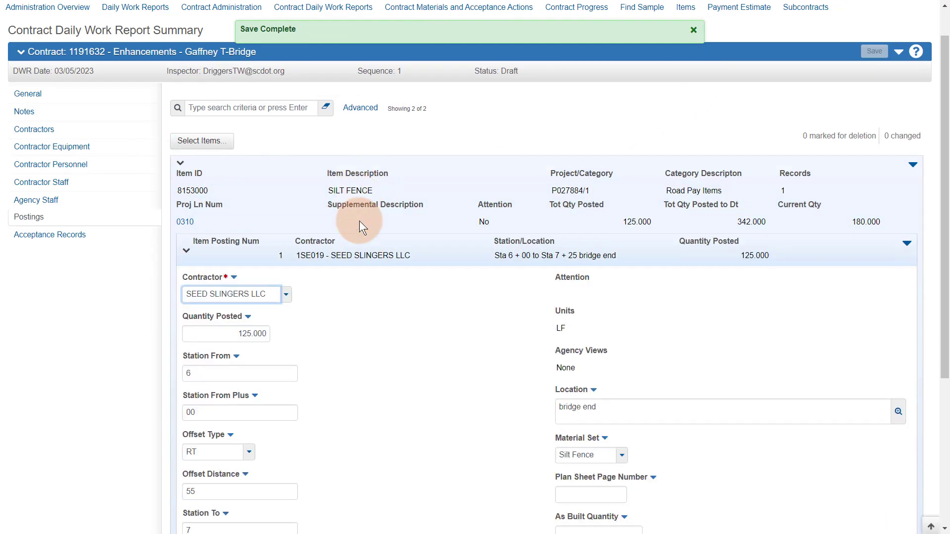
scroll(361, 227, down, 5)
scroll(354, 102, up, 2)
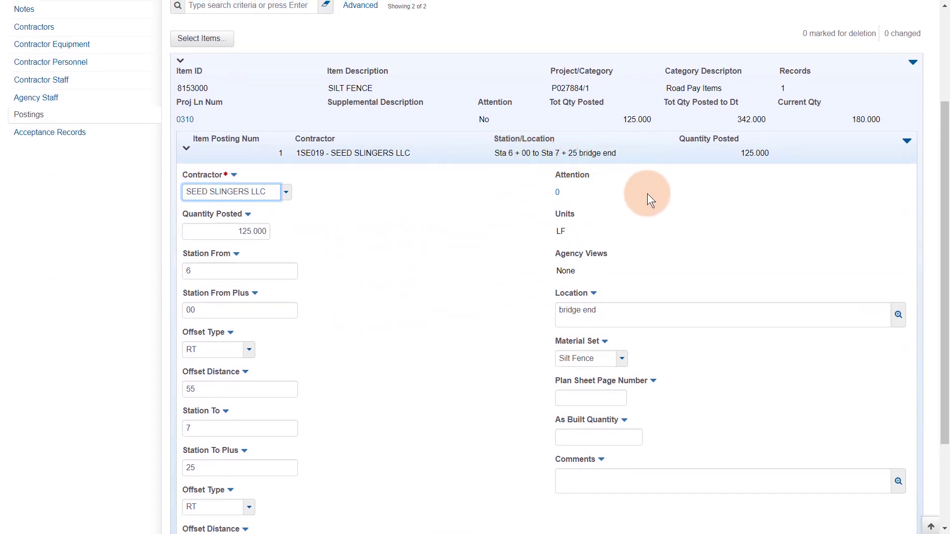
scroll(414, 343, down, 1)
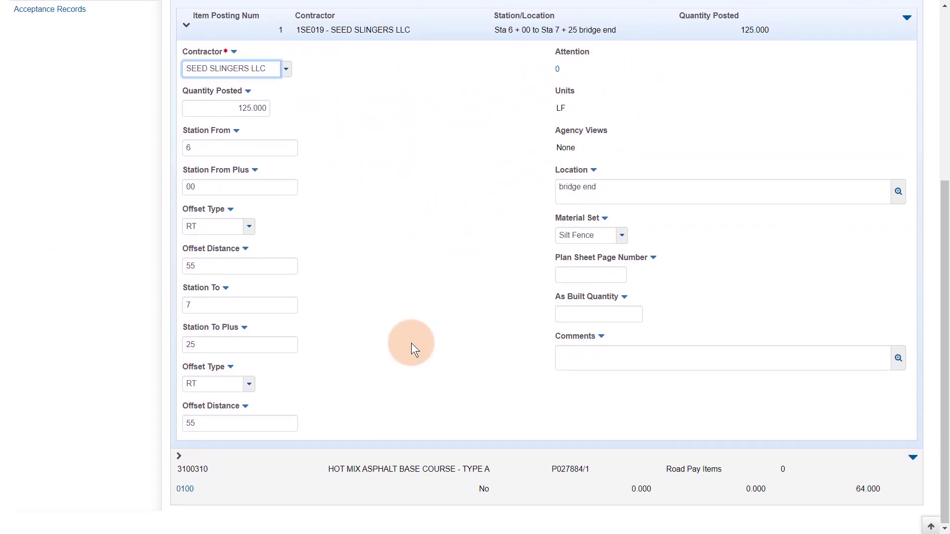
scroll(412, 343, up, 1)
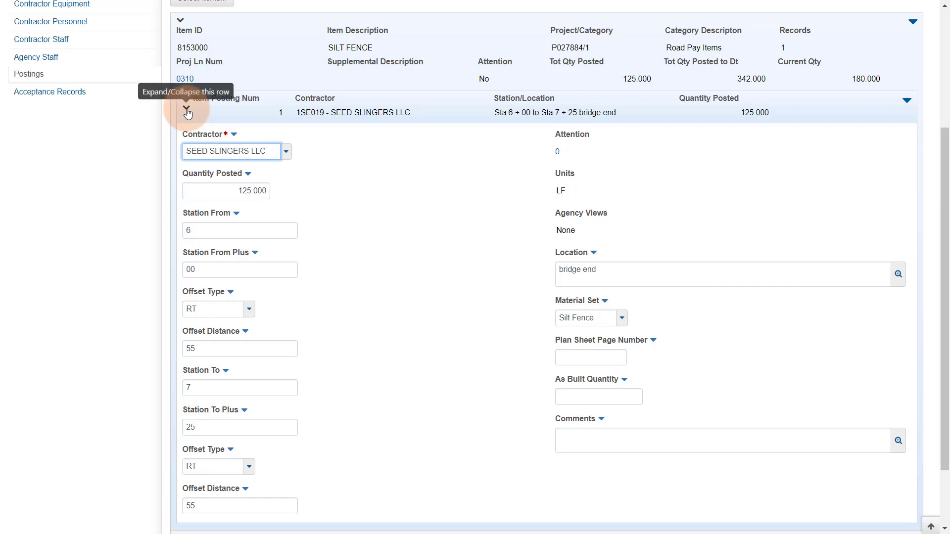
click(187, 109)
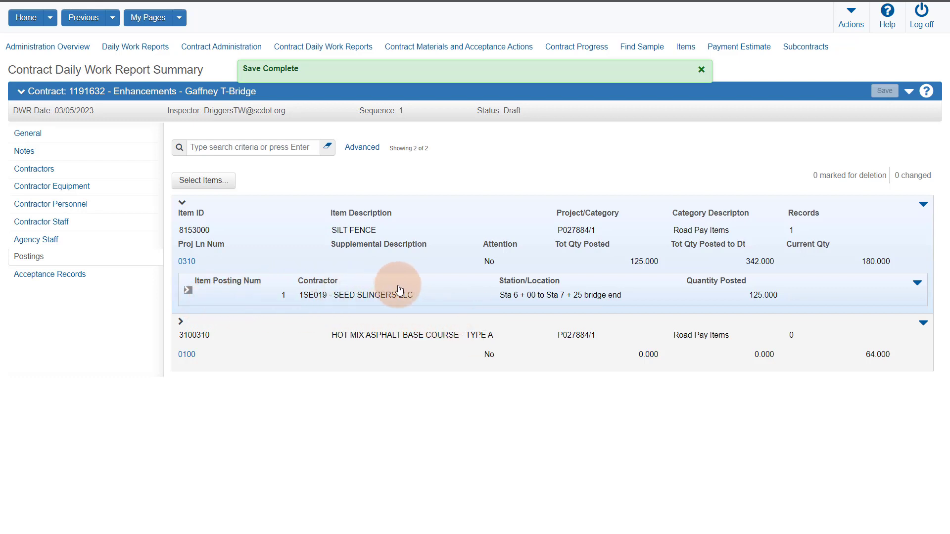
click(923, 204)
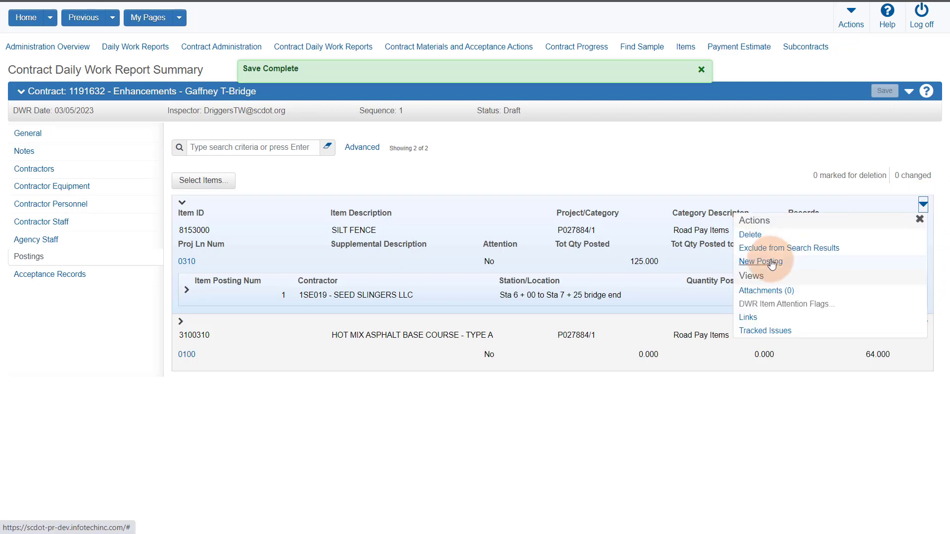
Step: Add a second SILT FENCE posting of 5 at location 'MP' and save
click(762, 261)
scroll(288, 197, down, 4)
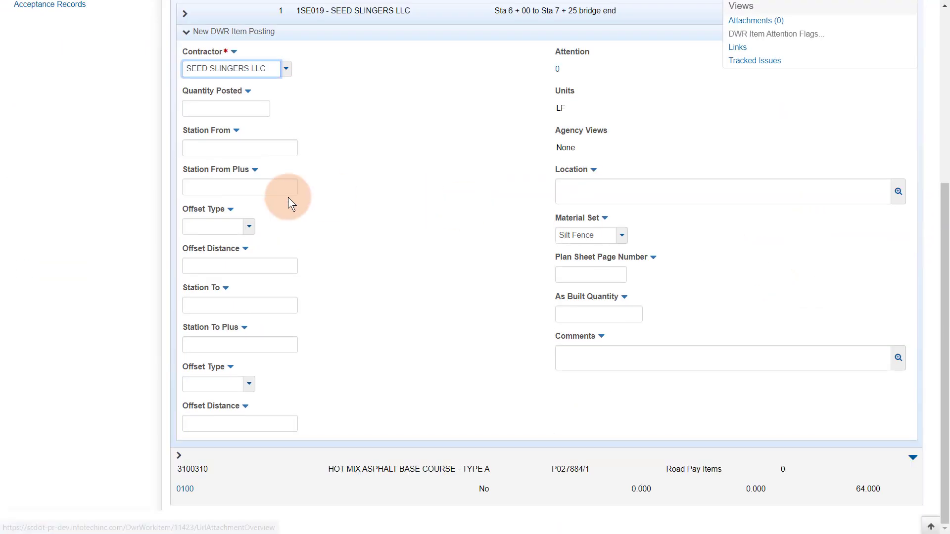
click(245, 113)
text(5)
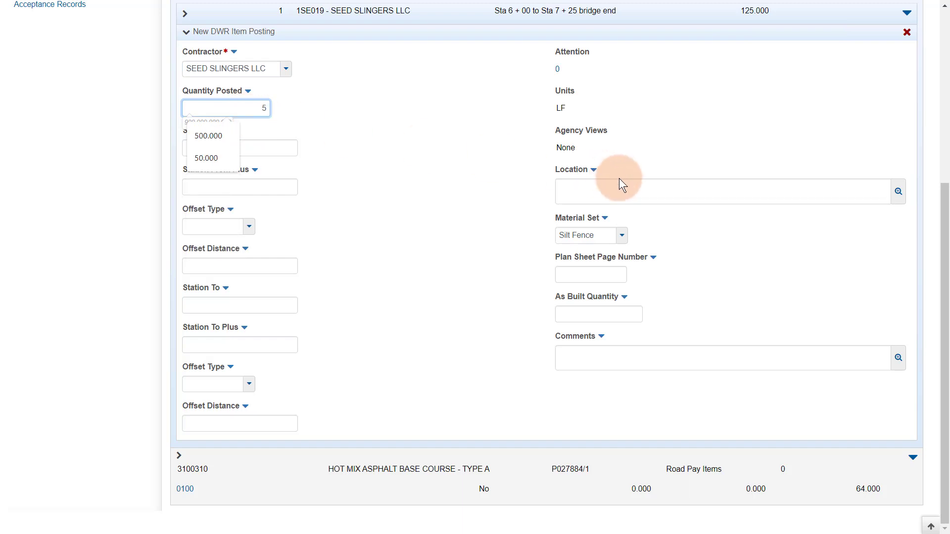
click(619, 181)
text(MP .01)
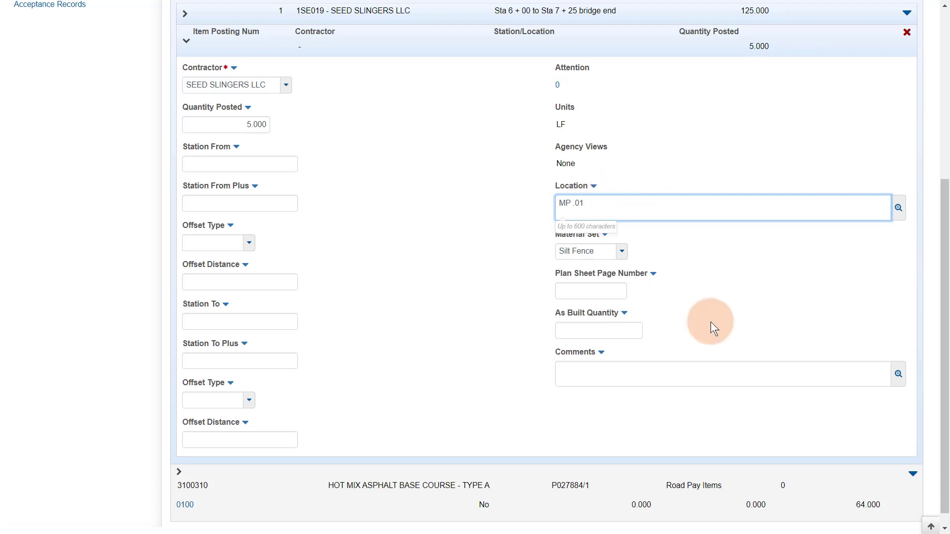
scroll(710, 322, up, 5)
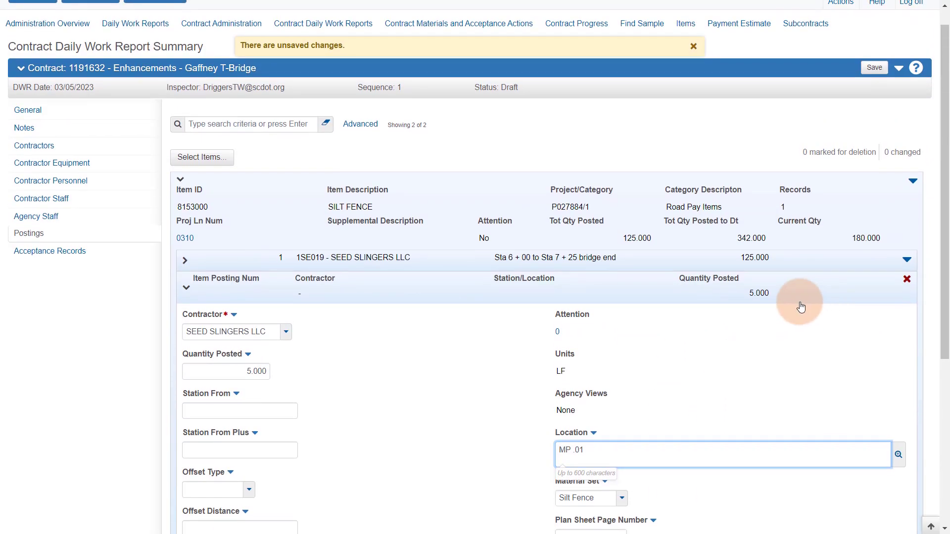
click(190, 300)
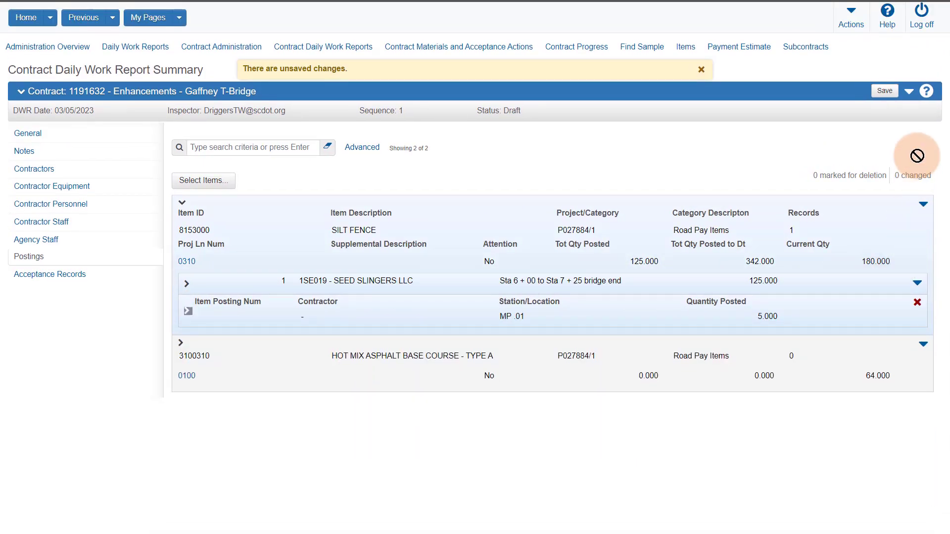
click(884, 94)
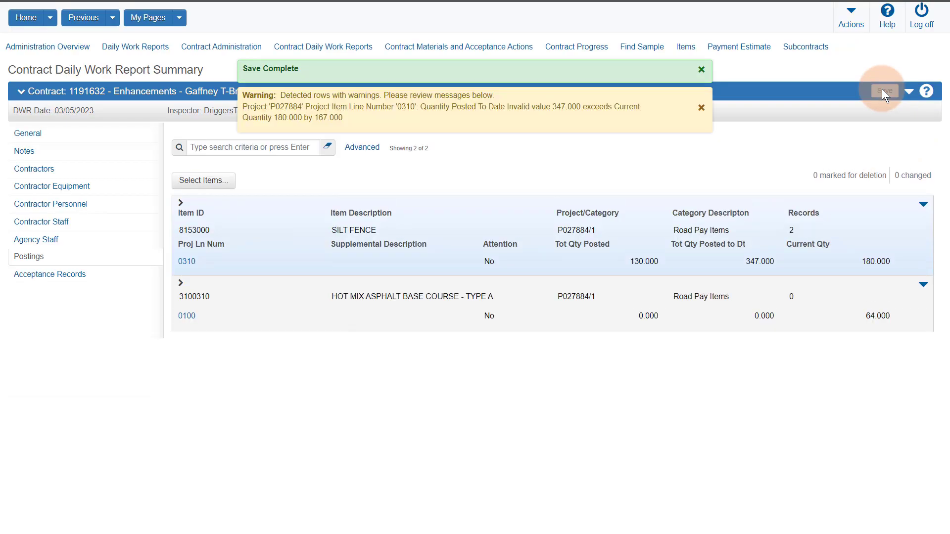
Step: Mark the 5.000 SILT FENCE posting for deletion
click(182, 203)
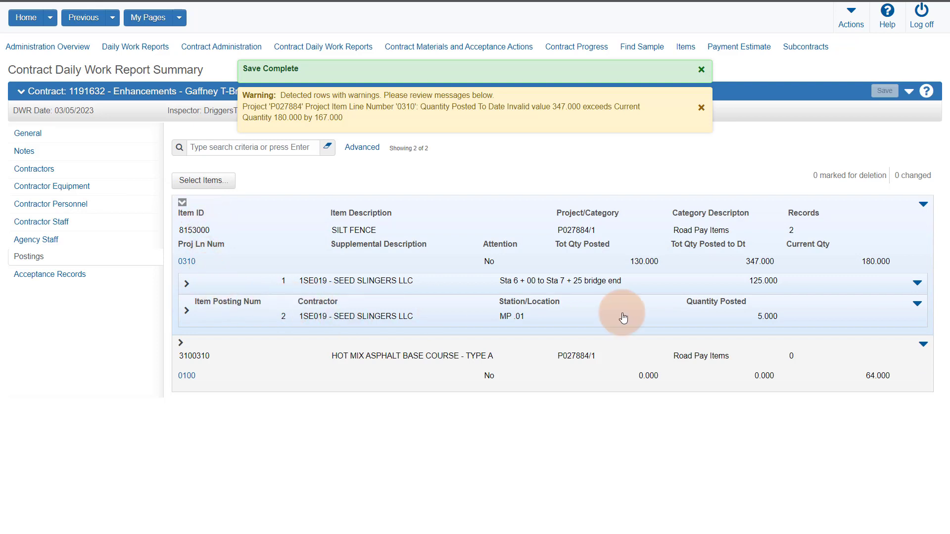
click(917, 307)
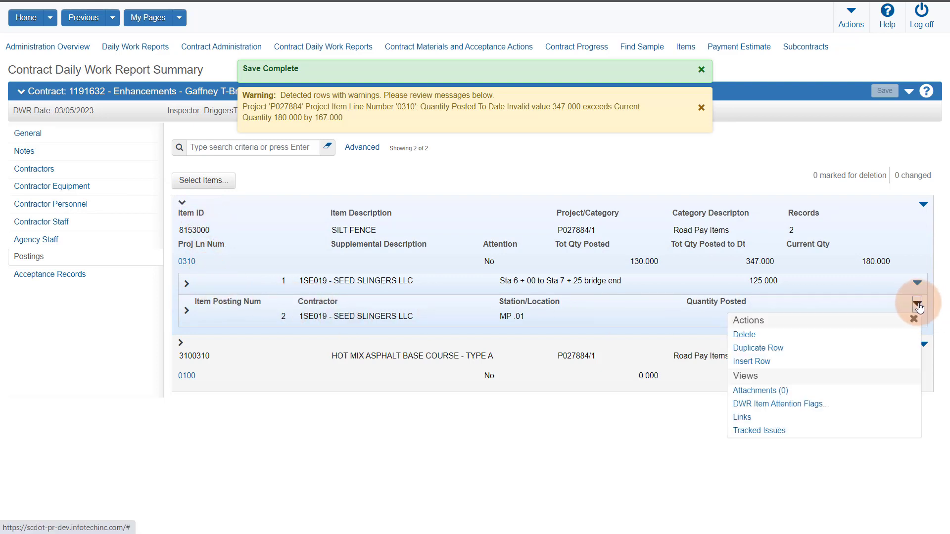
click(753, 335)
Step: Save the removal of the 5.000 Silt Fence posting
click(881, 93)
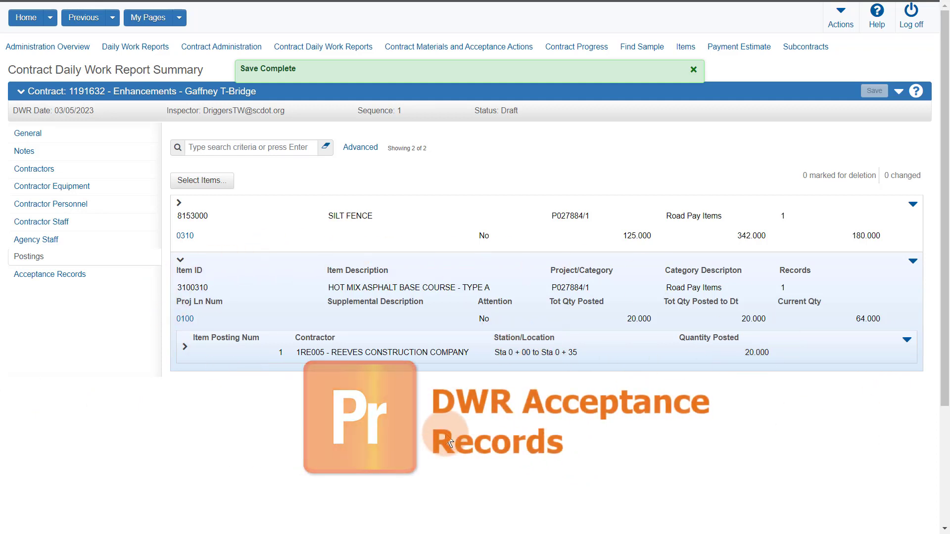
click(59, 280)
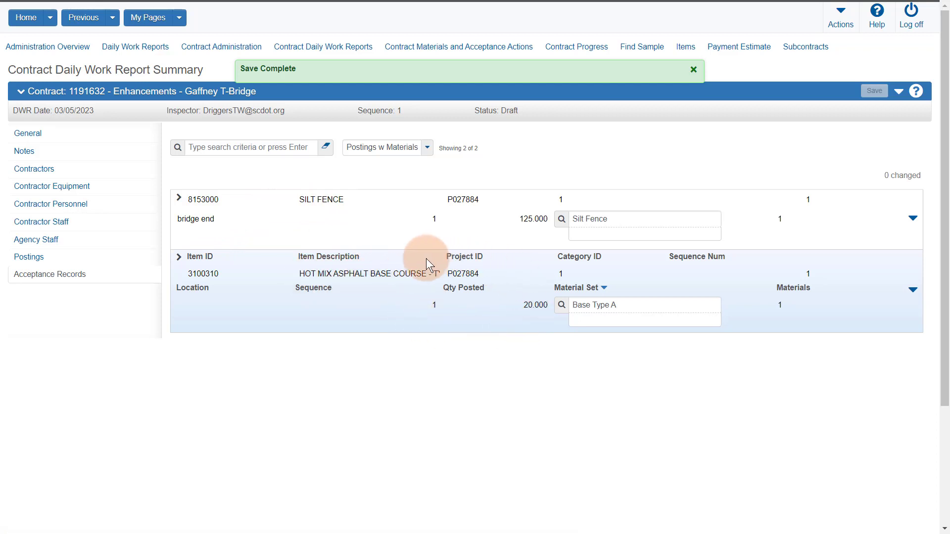
Step: In the Postings w Materials view, expand the Hot Mix Asphalt posting's Base-T-A acceptance form
click(811, 233)
click(427, 147)
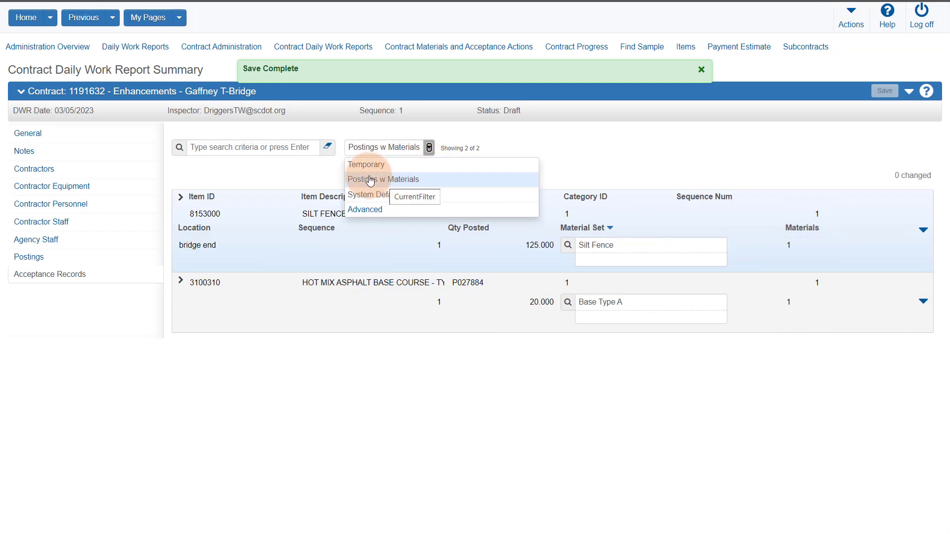
click(381, 182)
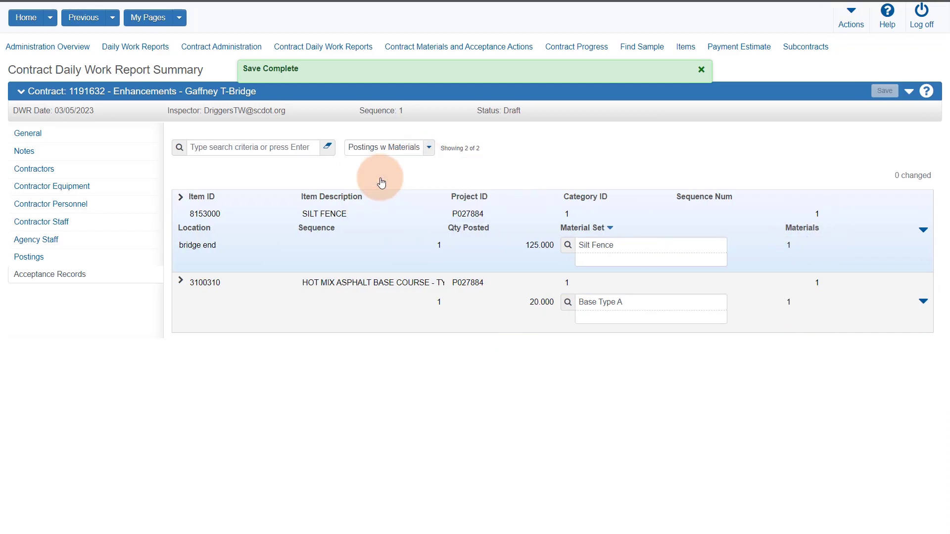
click(181, 283)
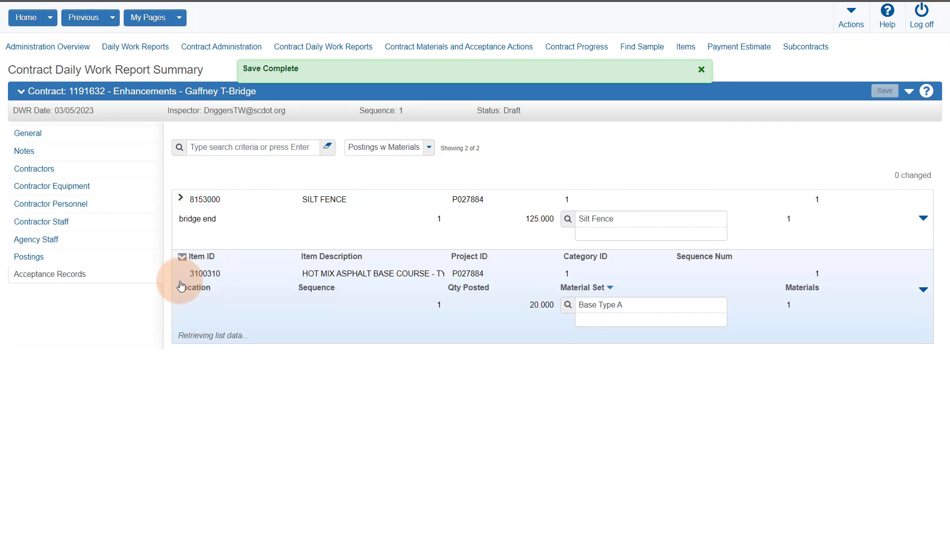
click(187, 360)
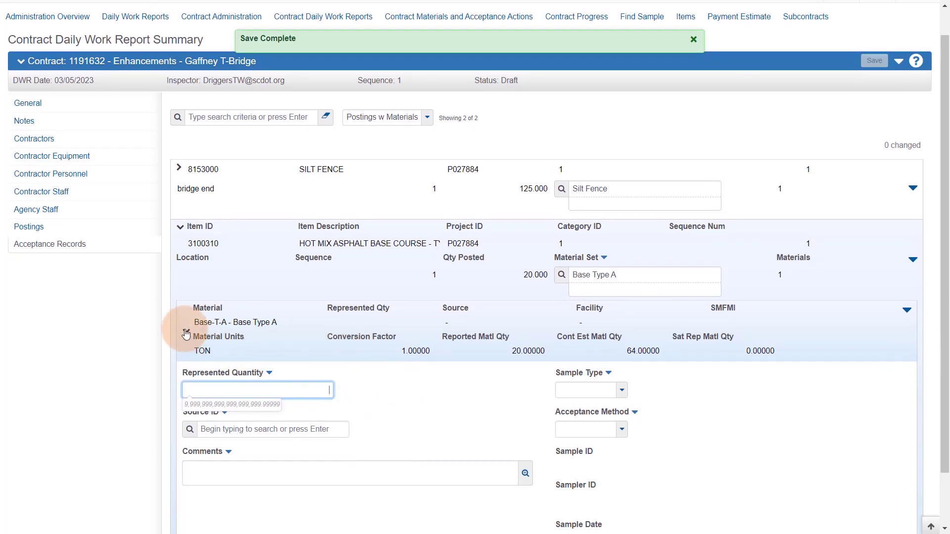
Step: Enter a Base-T-A represented quantity of 5000 and set source ASPHPLANT051 (Reeves Construction)
click(187, 334)
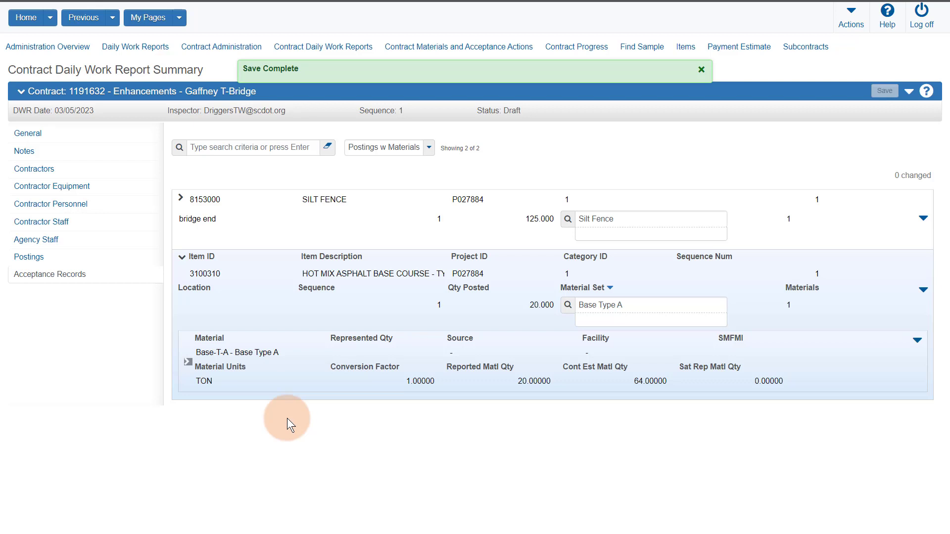
click(189, 363)
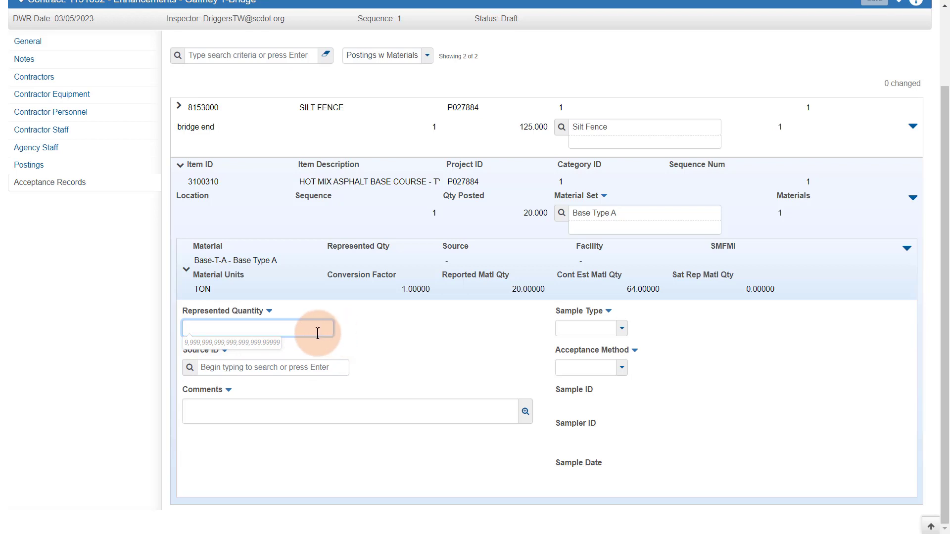
text(5000)
click(318, 368)
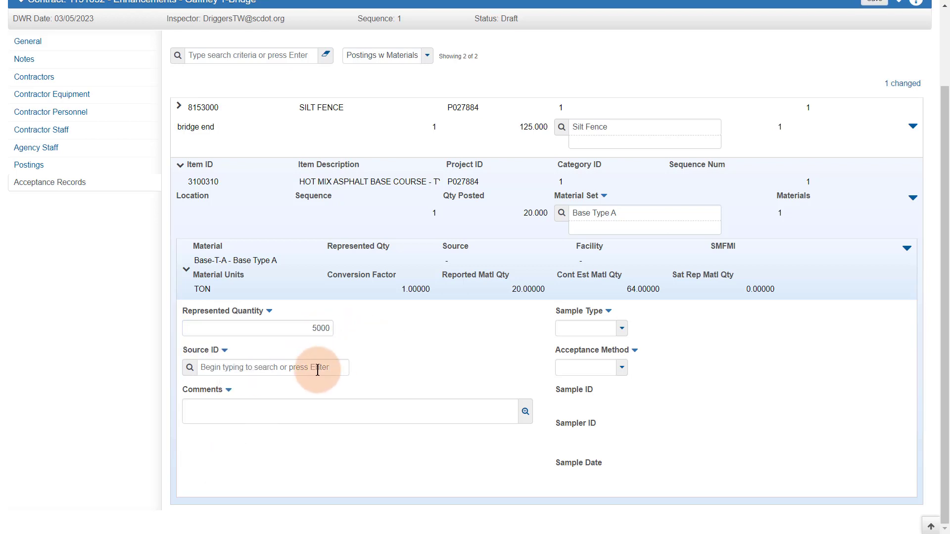
click(254, 369)
text(reeves)
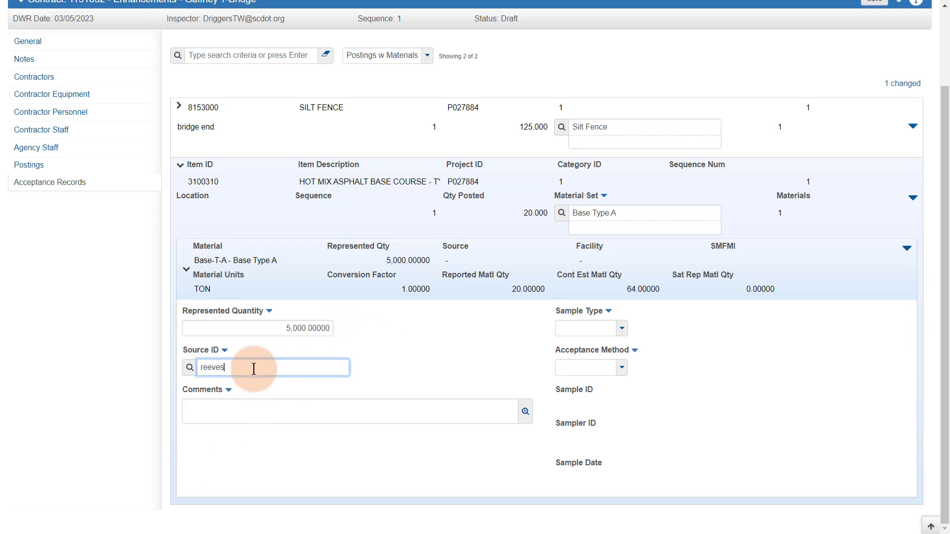
click(271, 388)
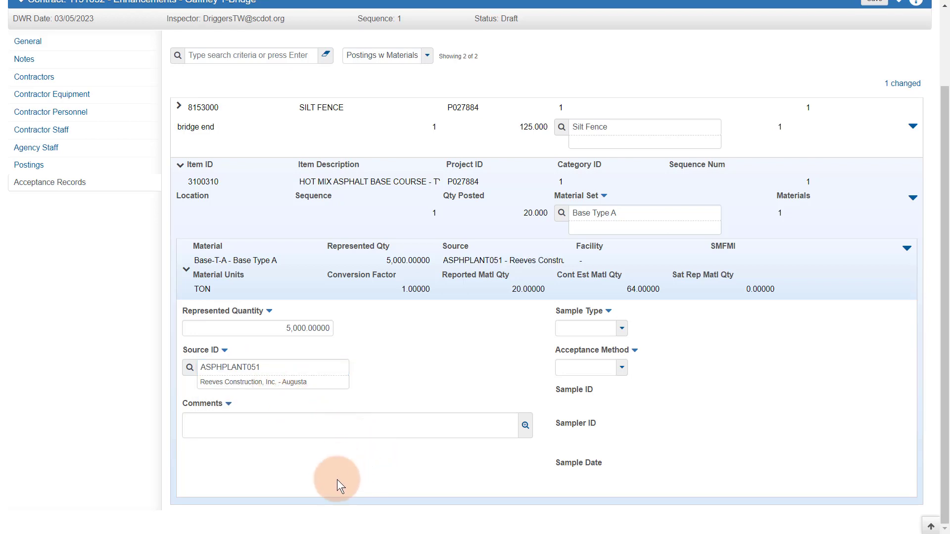
Step: Set sample type JCTL - Job Control and acceptance method SAMP - SAMPLE AND TEST, then save
click(622, 329)
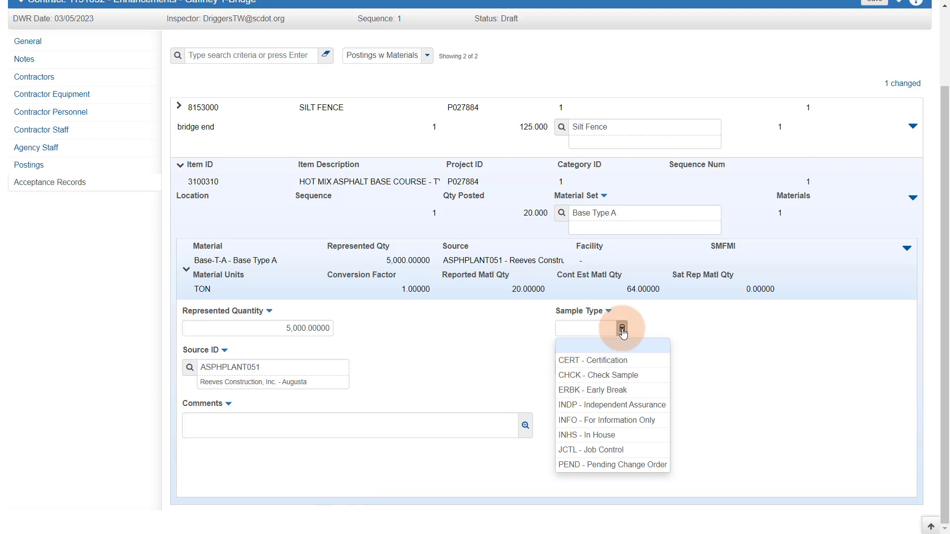
click(618, 449)
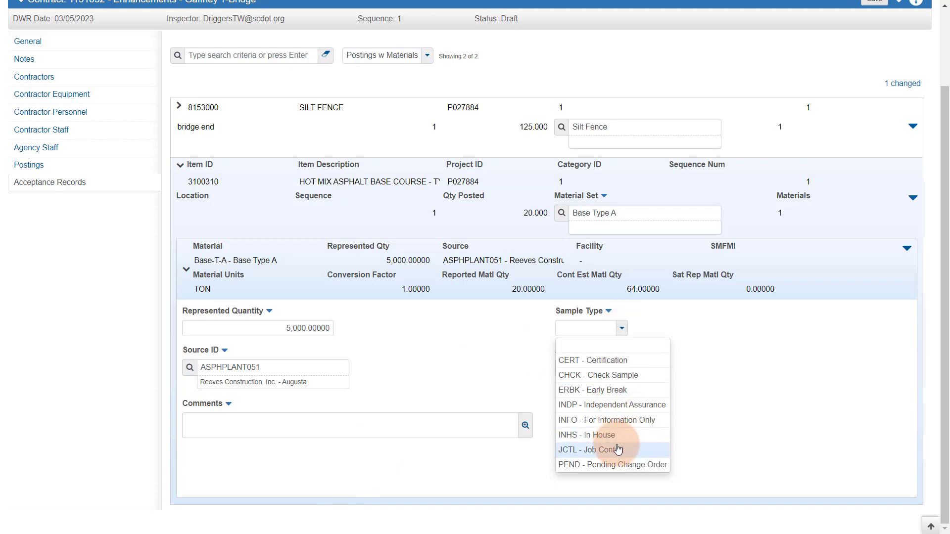
click(621, 368)
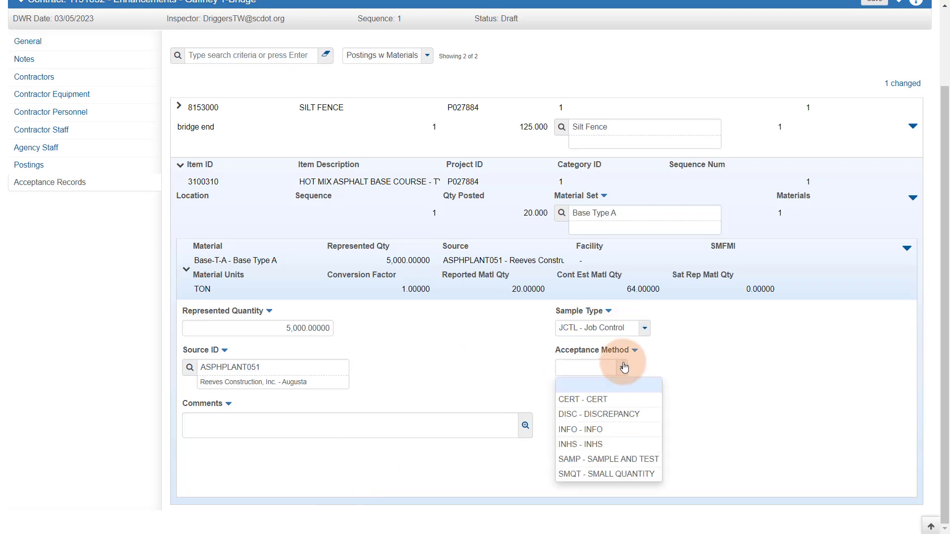
click(622, 463)
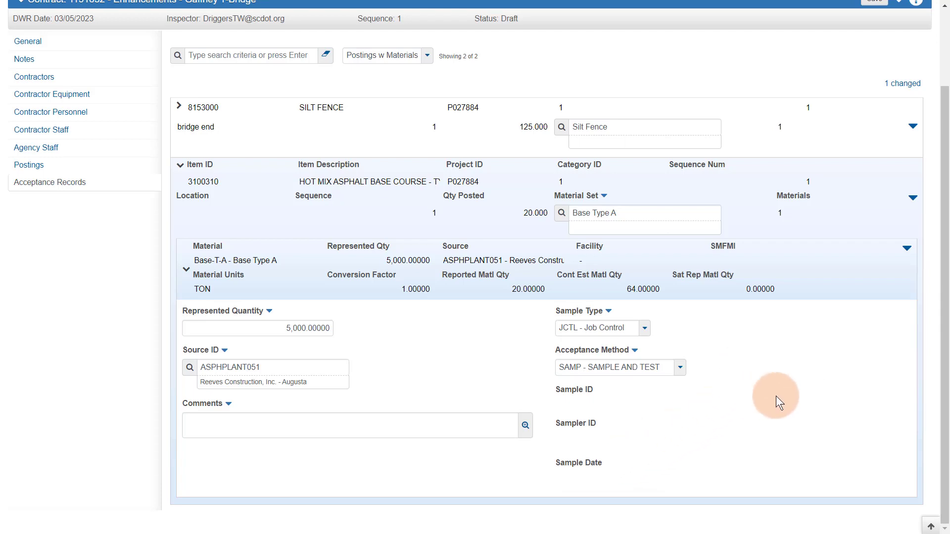
scroll(669, 339, up, 3)
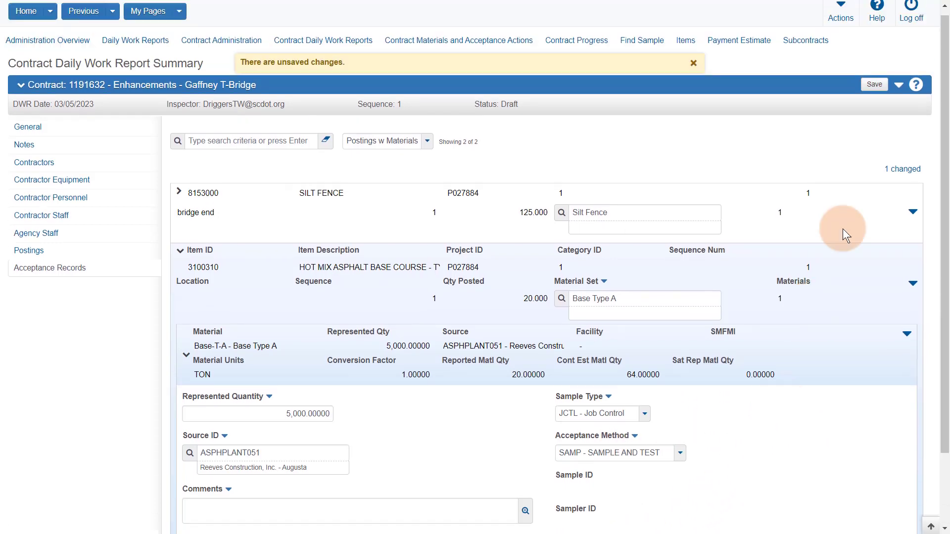
click(878, 99)
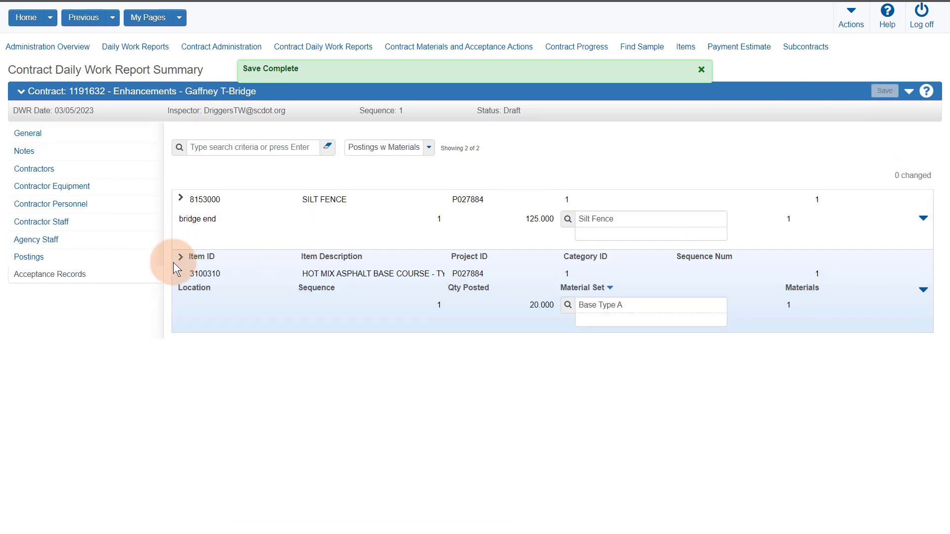
click(181, 257)
scroll(882, 361, down, 2)
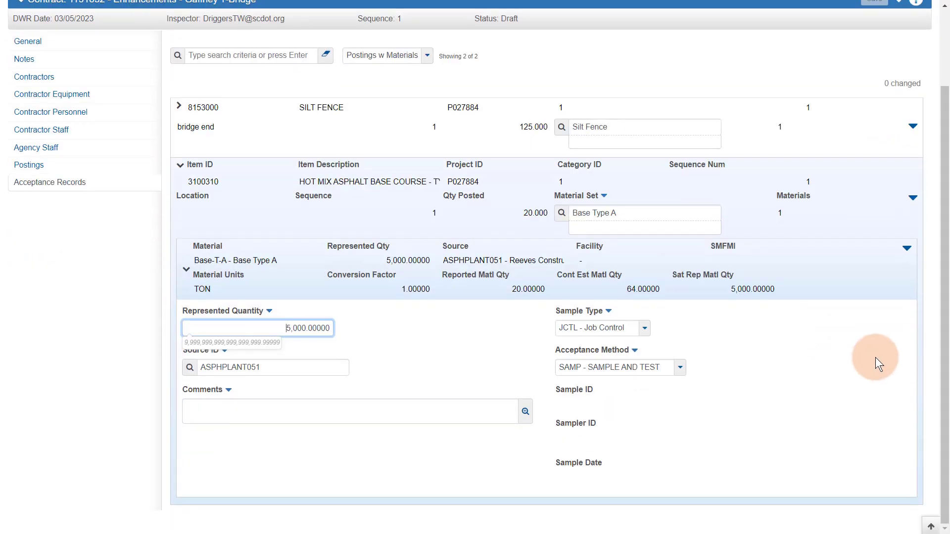
Step: Create and save a new sample record 949-23-0001 for the Base-T-A material
click(908, 250)
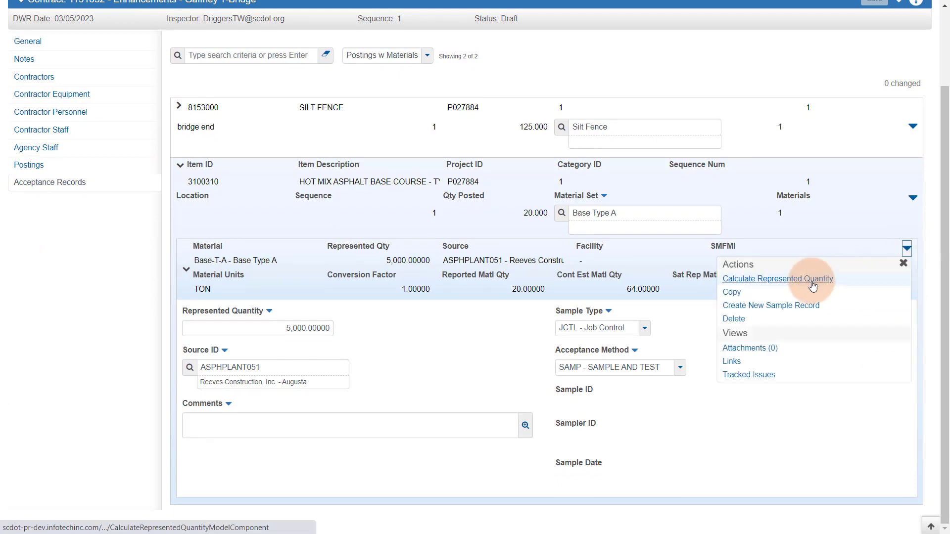
click(798, 308)
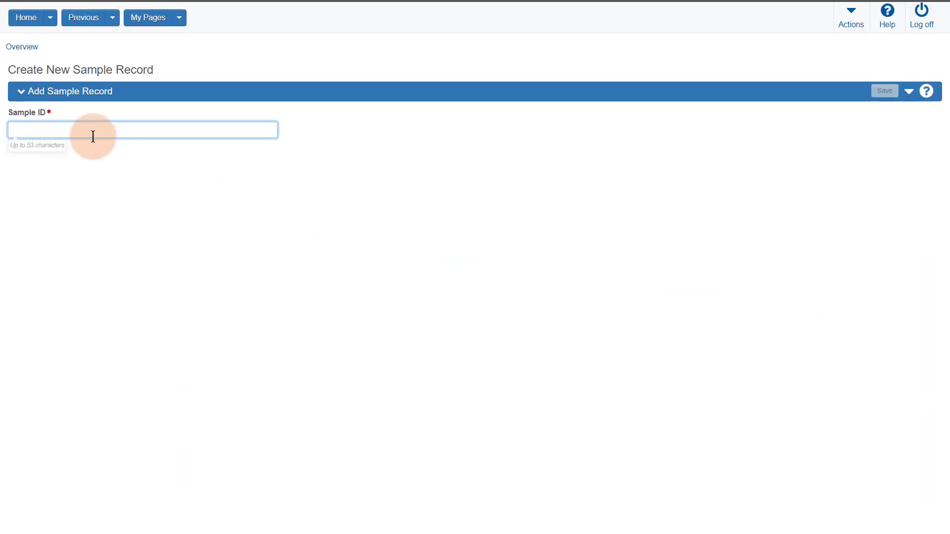
text(949-)
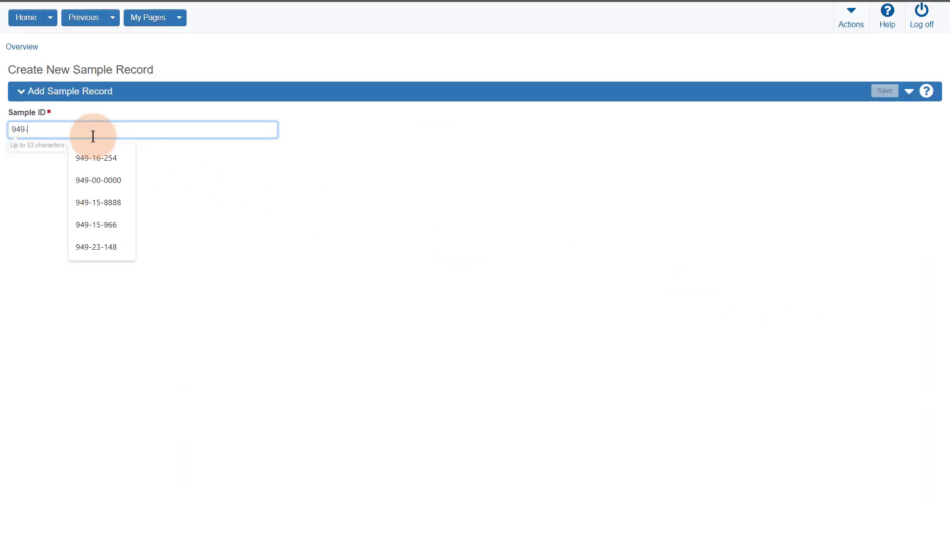
text(23-0001)
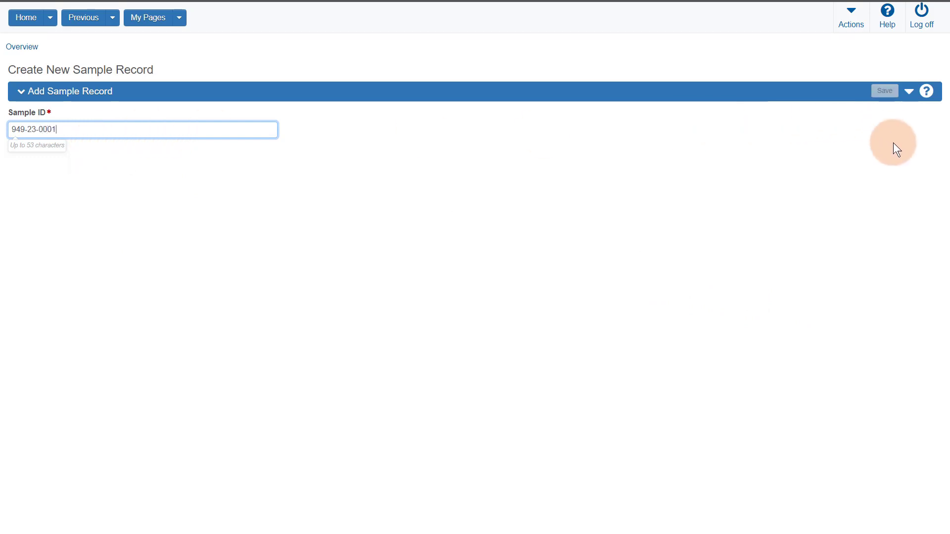
click(884, 91)
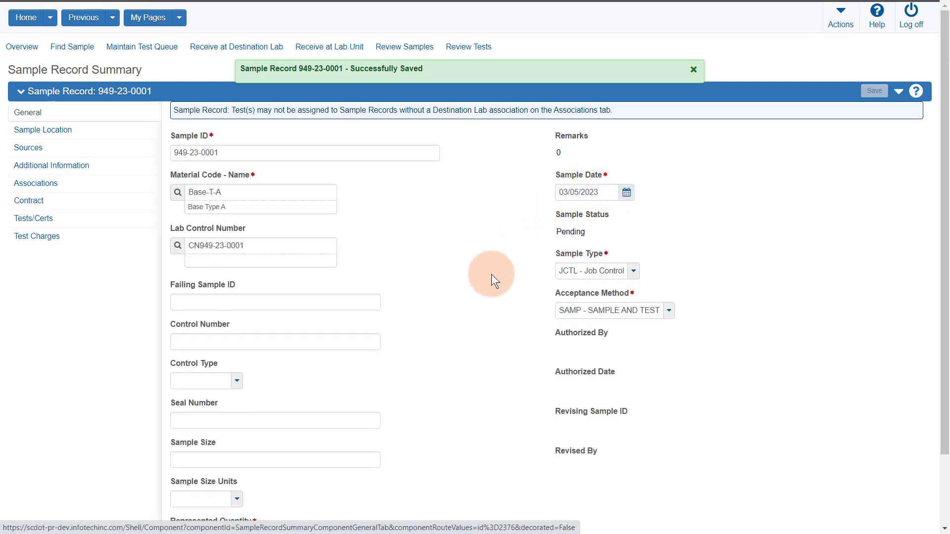
Step: Review sample 949-23-0001's sources, additional information and contract, then return to General and open Previous
scroll(491, 275, down, 1)
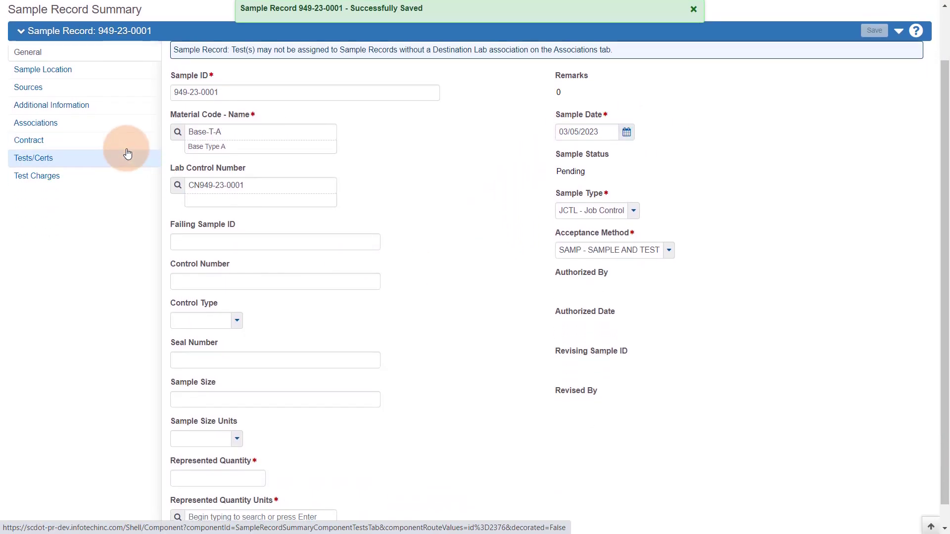
scroll(104, 148, up, 1)
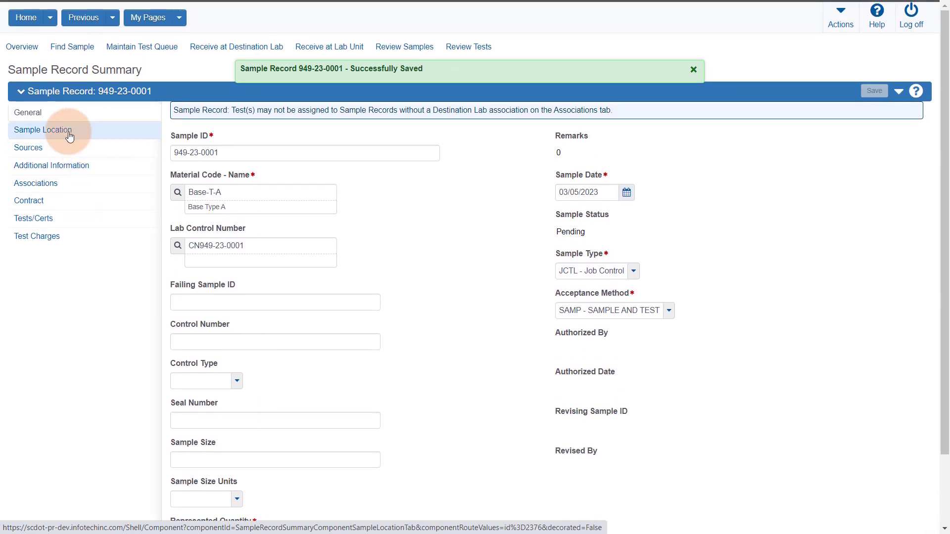
click(45, 149)
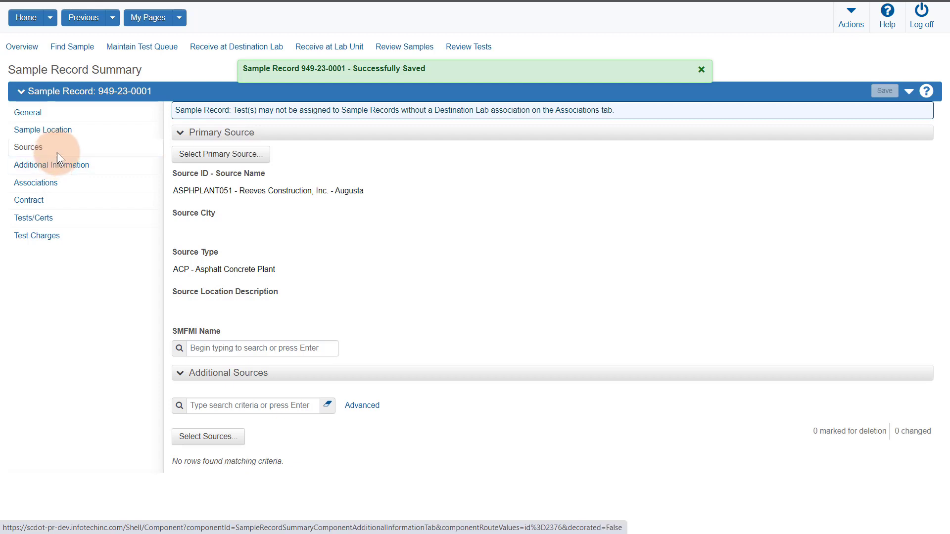
click(64, 163)
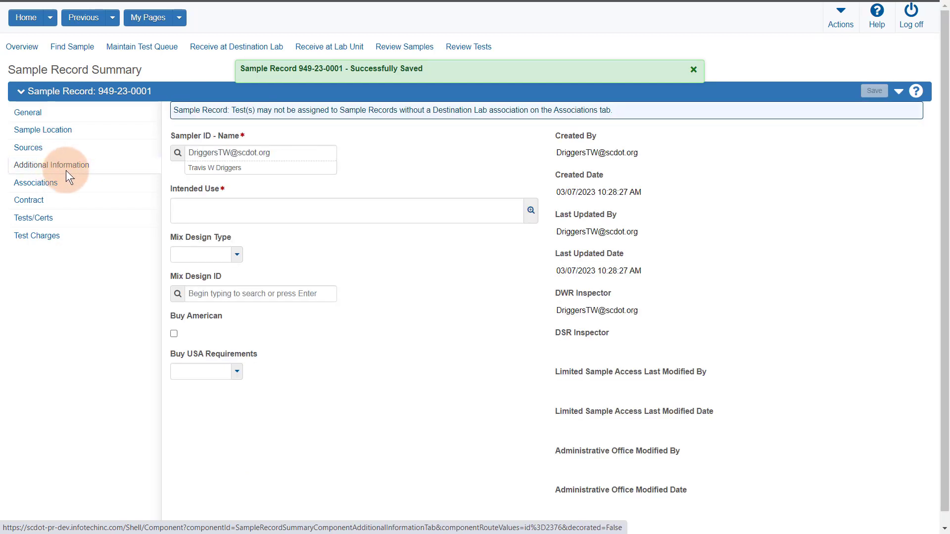
click(52, 200)
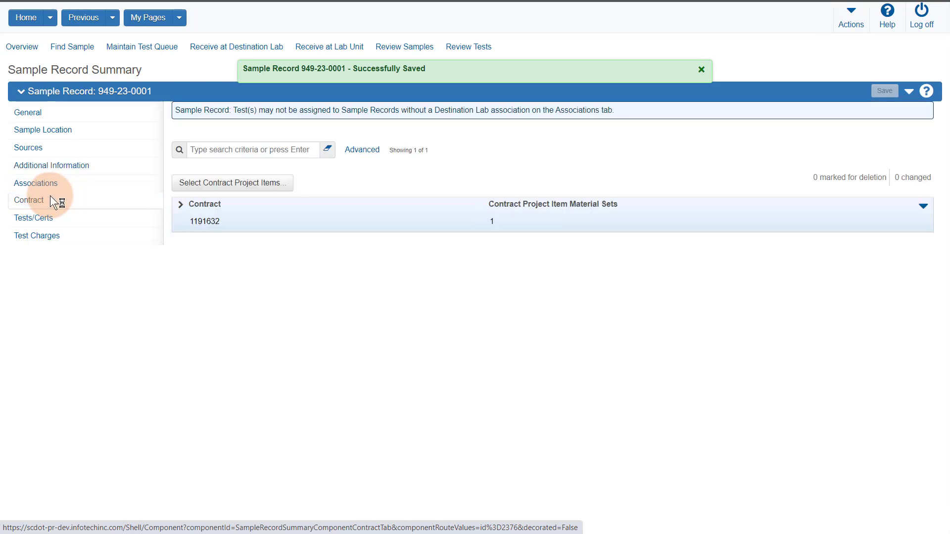
click(34, 113)
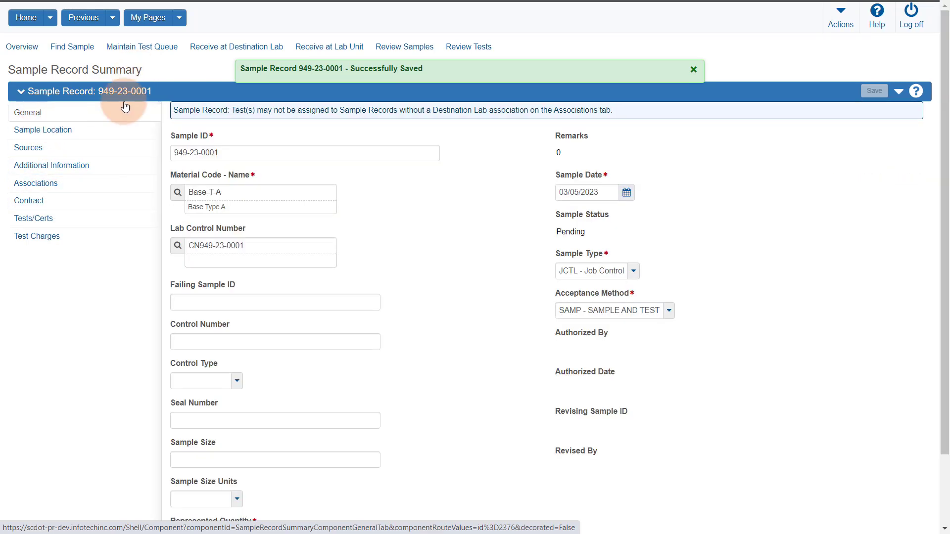
click(112, 17)
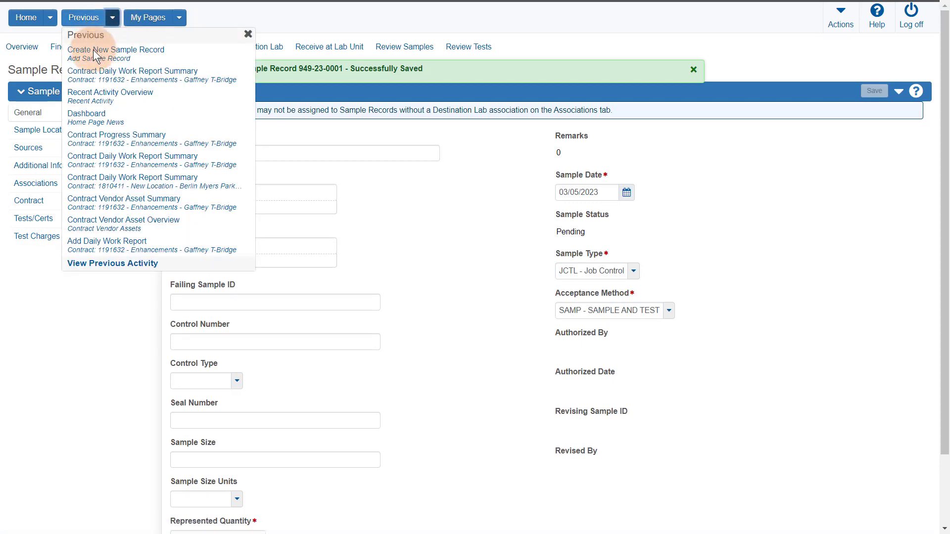
Step: Return to the 03/05/2023 DWR, check the Base-T-A acceptance record's actions, then show General
click(92, 73)
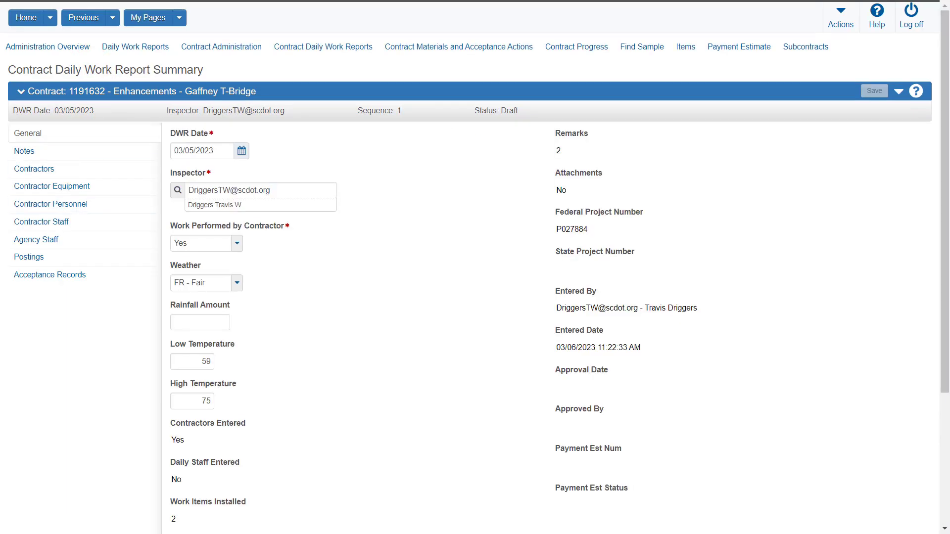
click(69, 274)
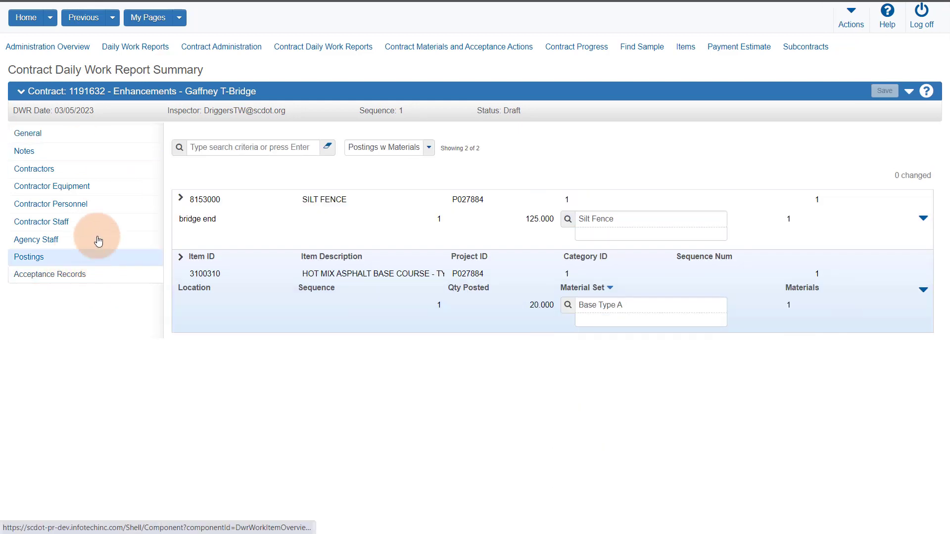
click(178, 262)
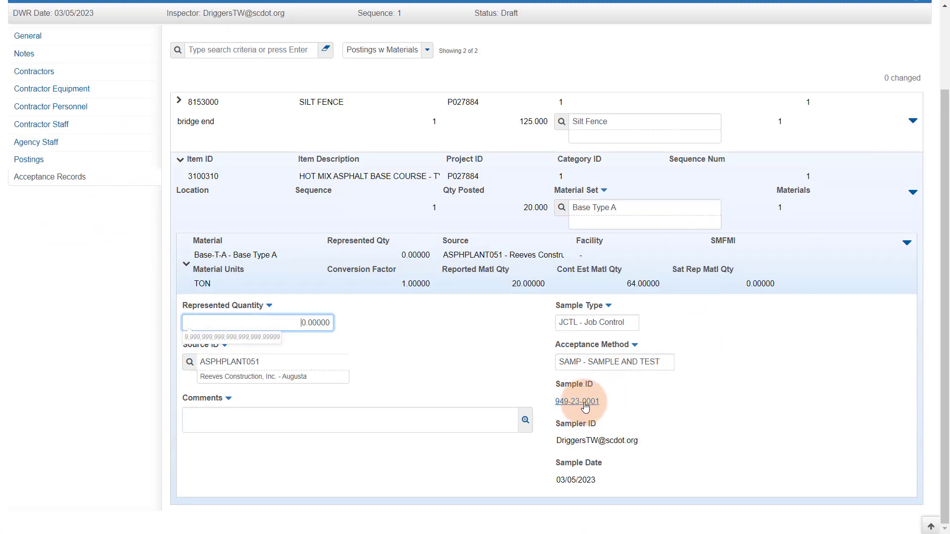
click(907, 244)
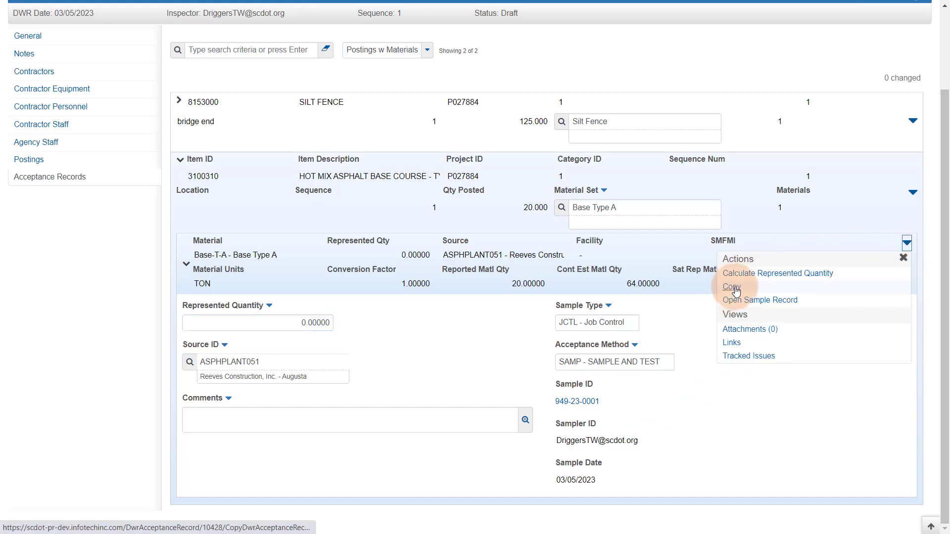
click(747, 438)
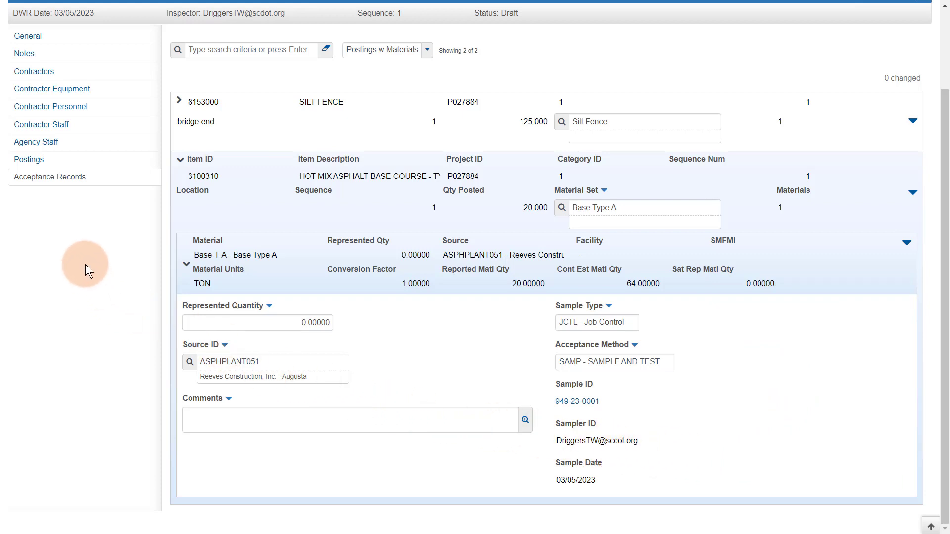
scroll(83, 259, up, 2)
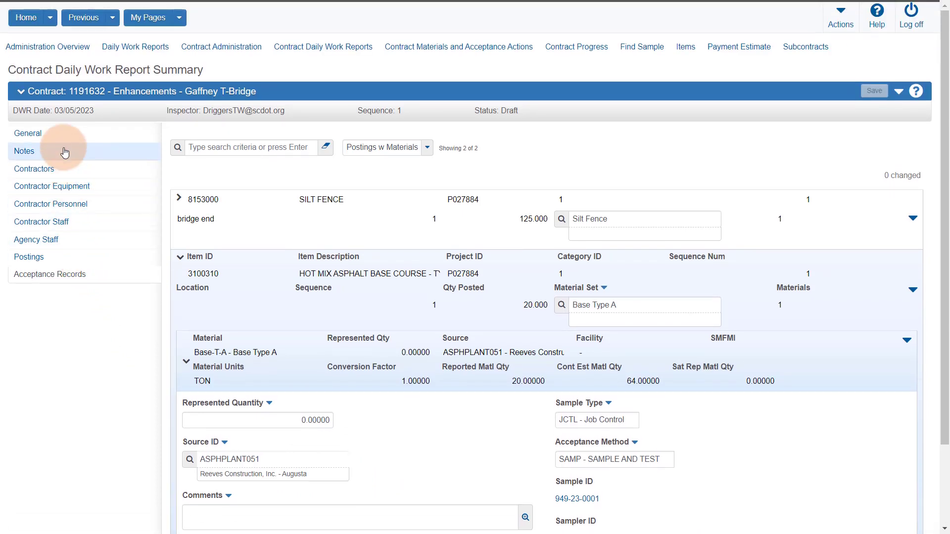
click(36, 136)
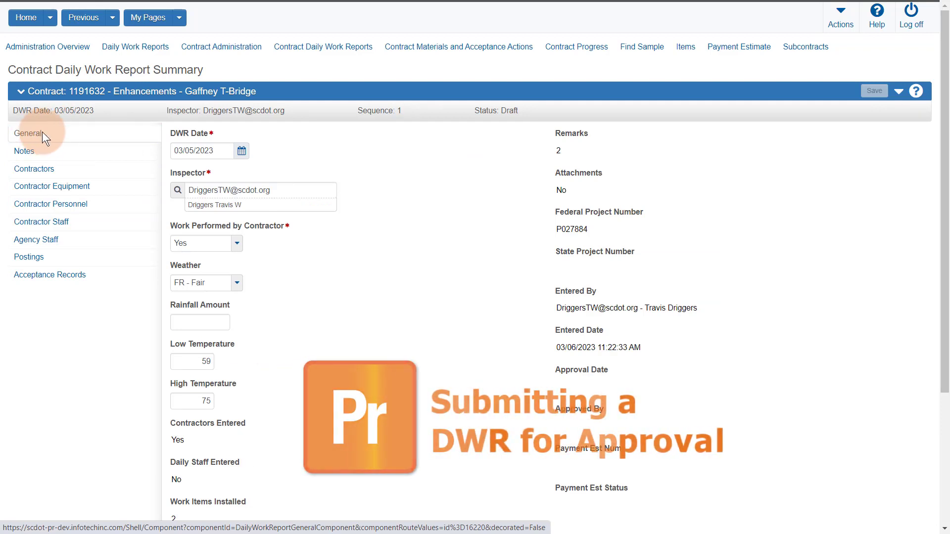
Step: Submit the 03/05/2023 daily work report for approval, making it Pending Approval
click(898, 94)
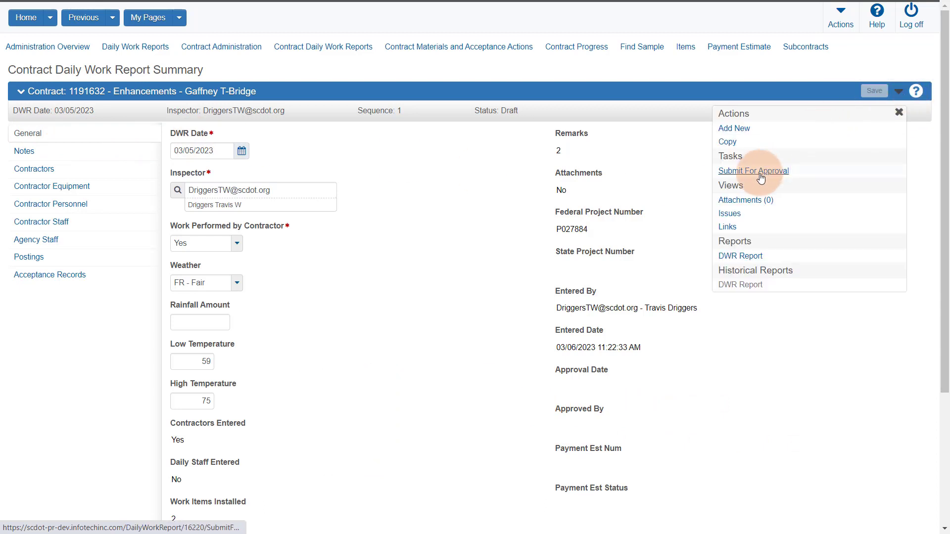
click(756, 174)
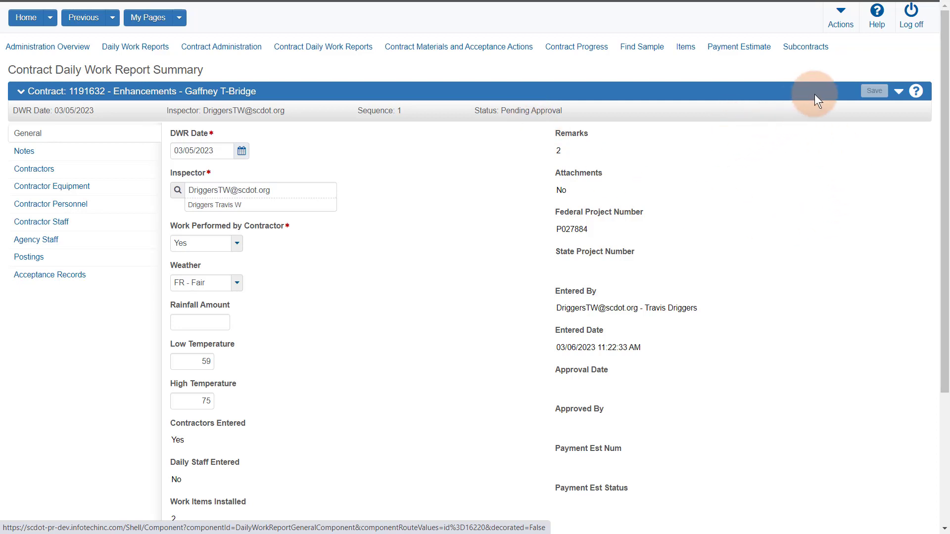
click(898, 92)
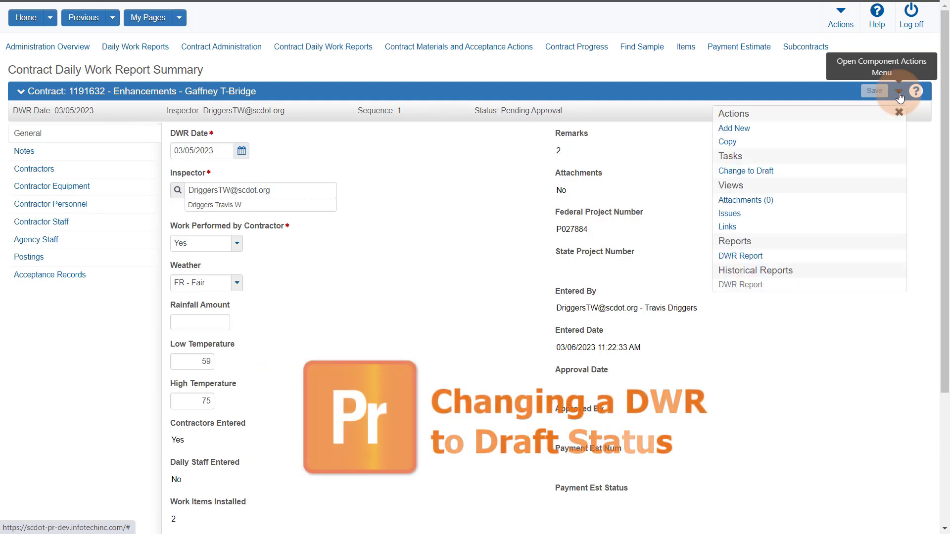
Step: Change the 03/05/2023 report back to Draft and go to the Contract Progress Summary
click(737, 169)
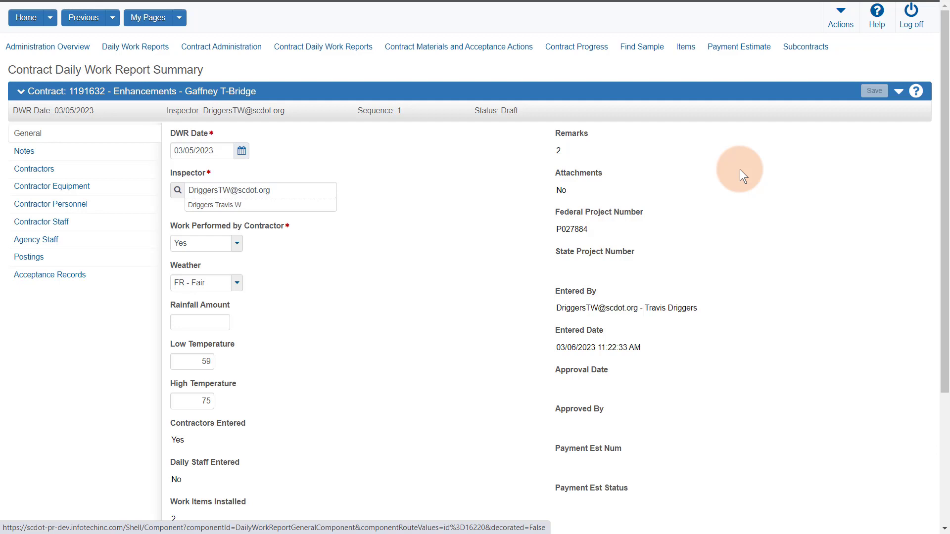
click(587, 48)
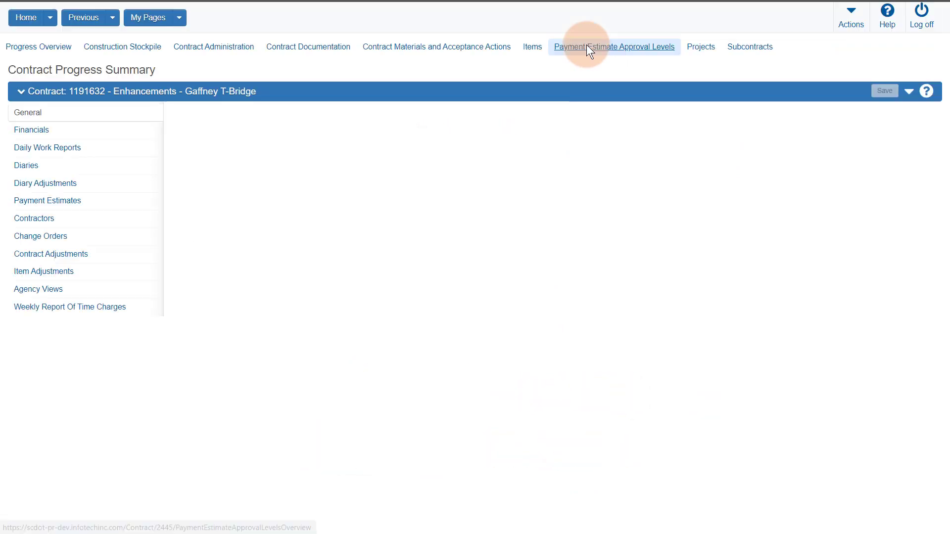
Step: Delete the 03/01/2023 daily work report from contract 1191632's list and save
click(40, 151)
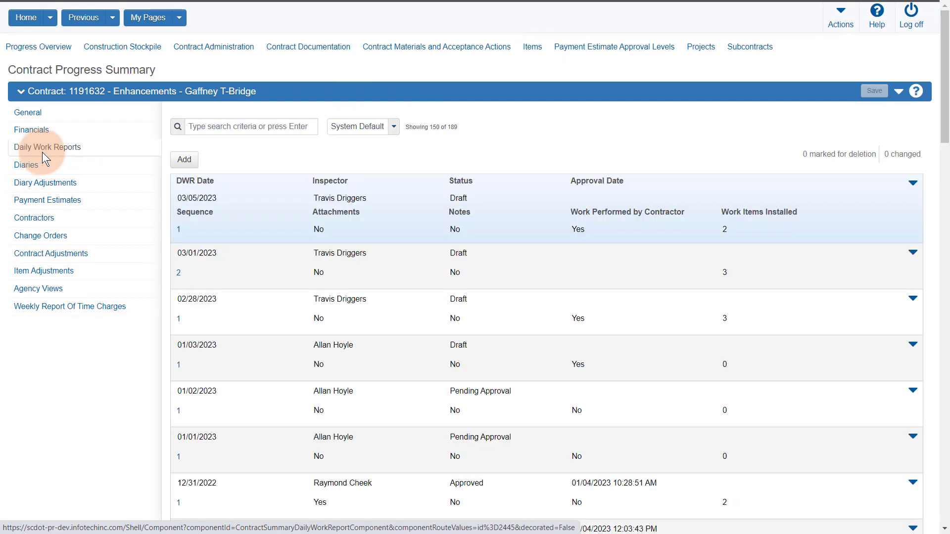
scroll(911, 255, down, 20)
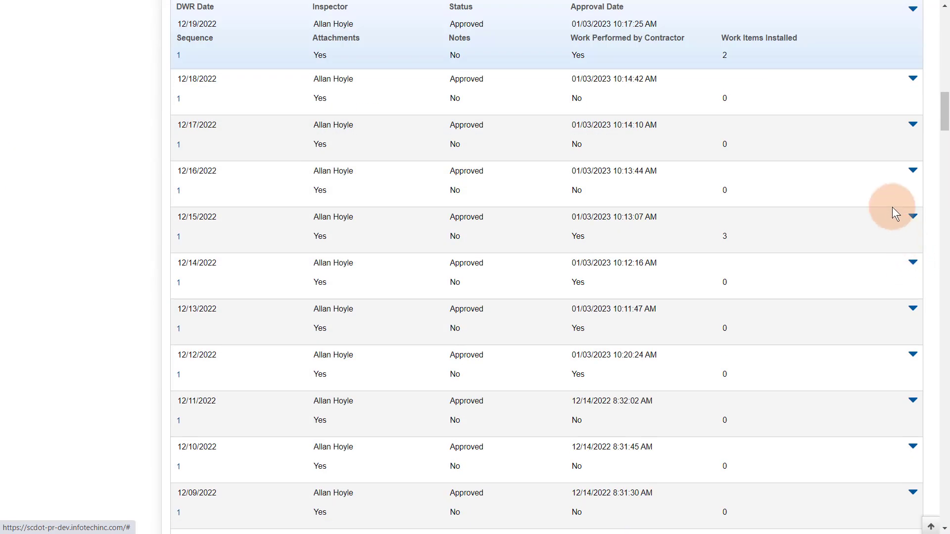
scroll(894, 208, up, 20)
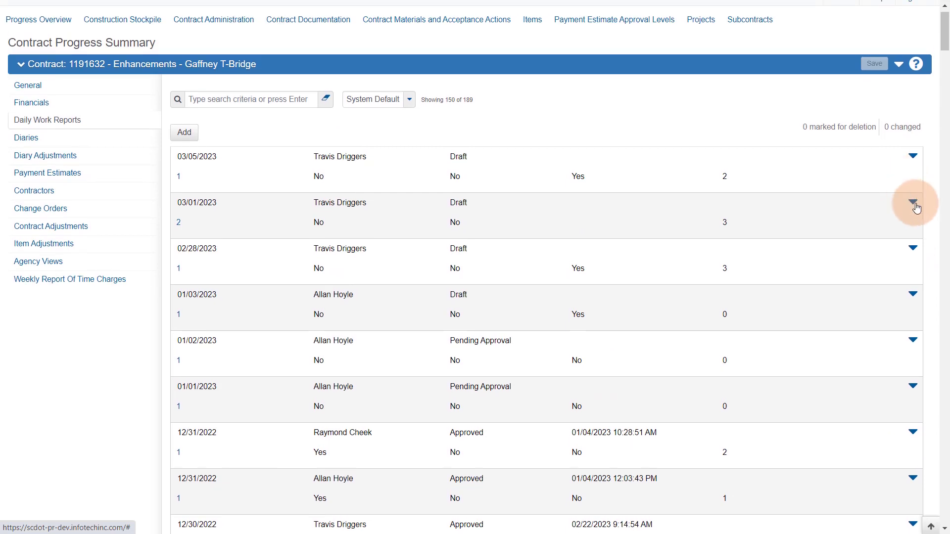
click(913, 204)
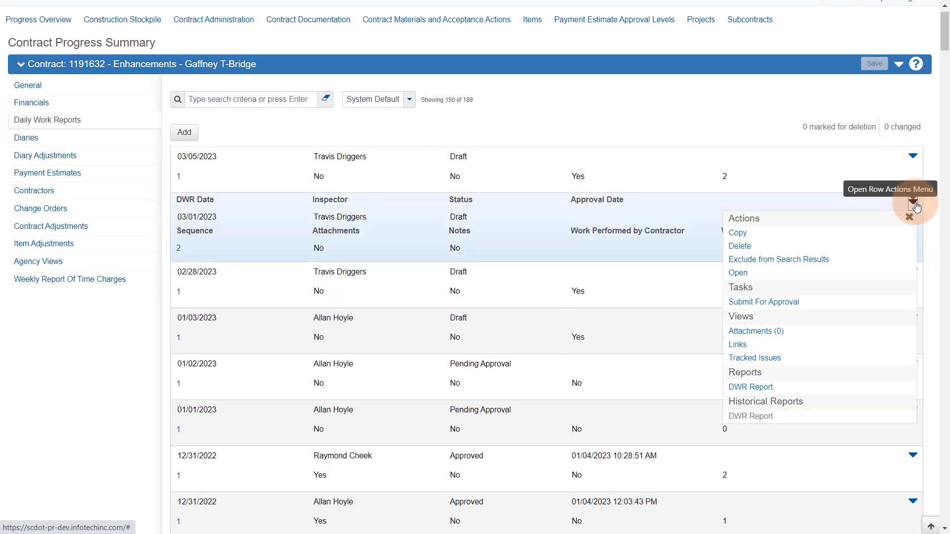
click(744, 244)
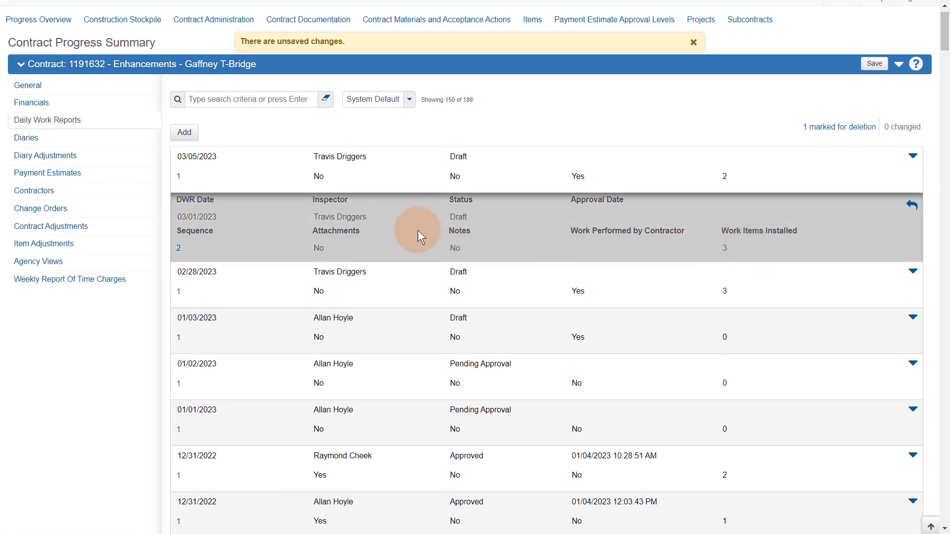
click(872, 64)
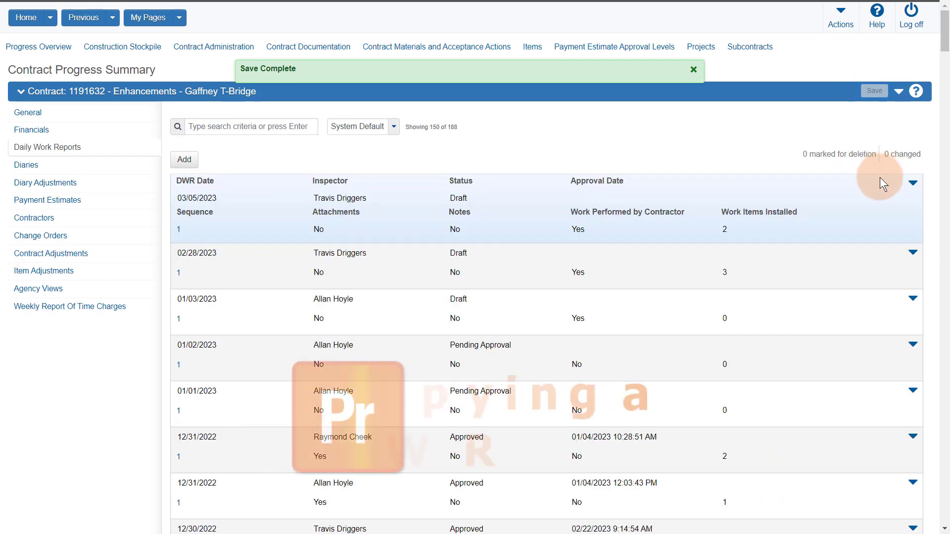
Step: Copy the 03/05/2023 report to a new 03/07/2023 draft, then review its contractors and postings
click(912, 183)
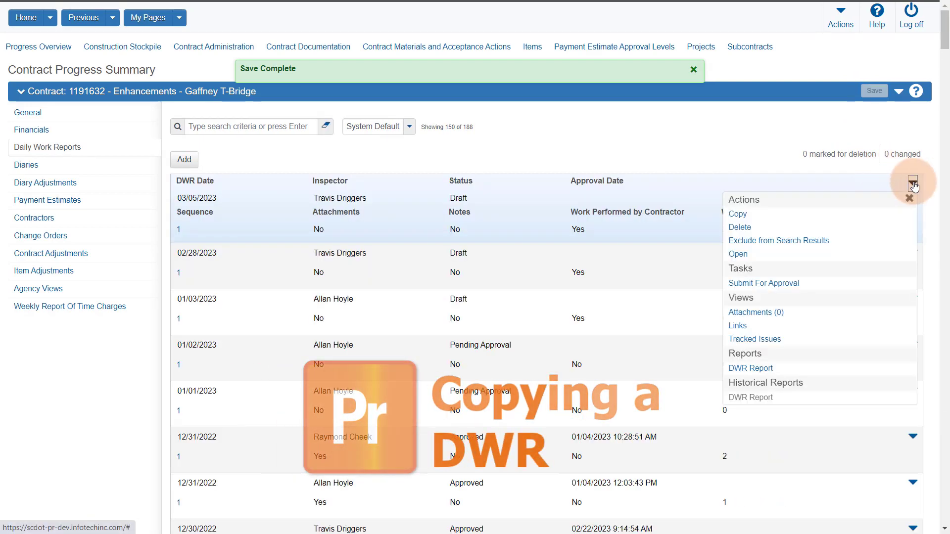
click(743, 214)
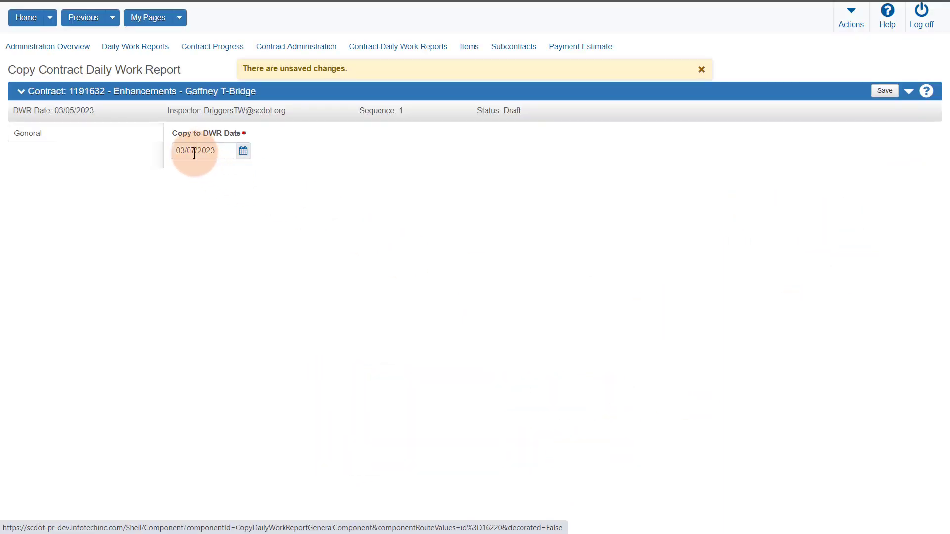
click(882, 93)
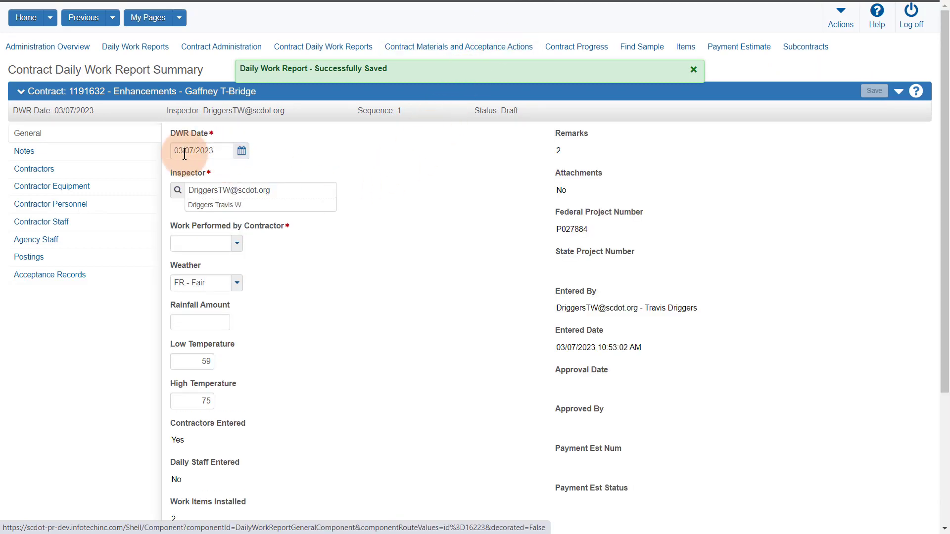
scroll(221, 402, down, 3)
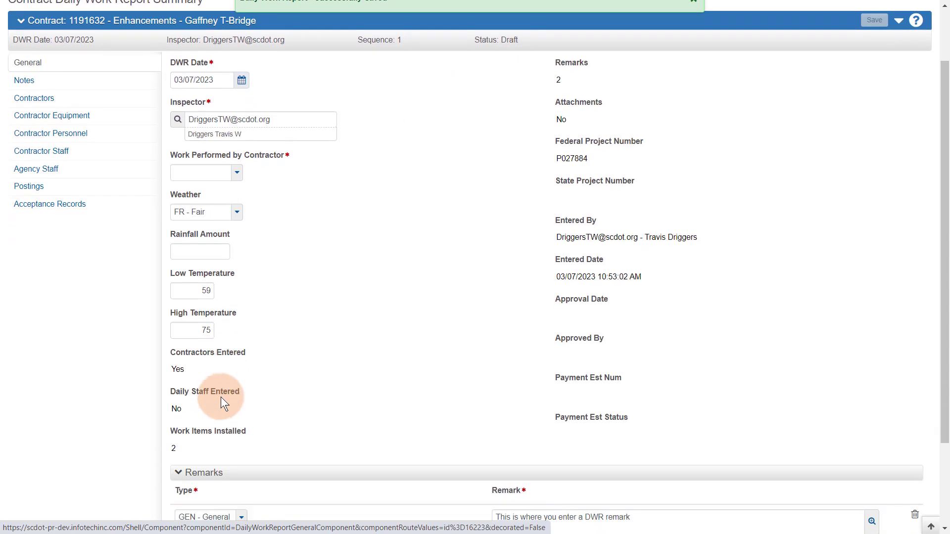
scroll(347, 347, up, 3)
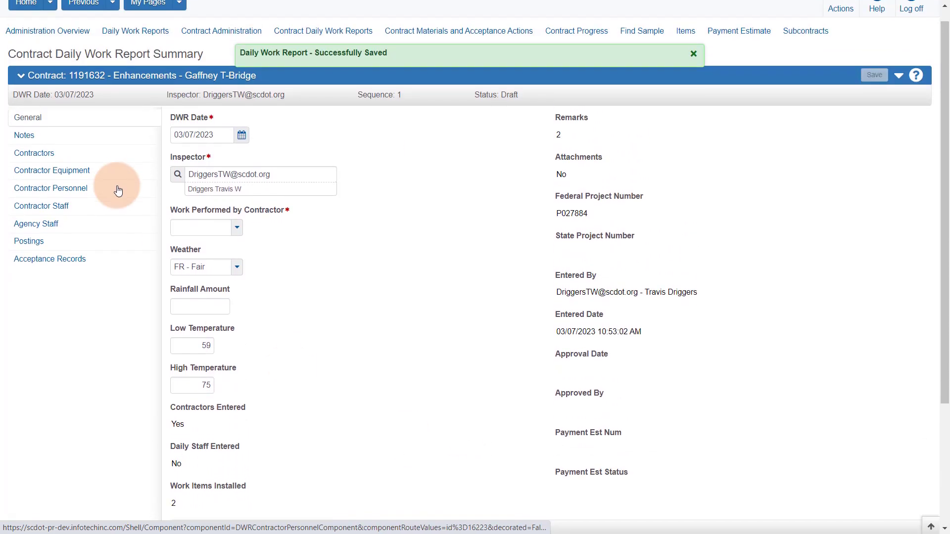
click(34, 168)
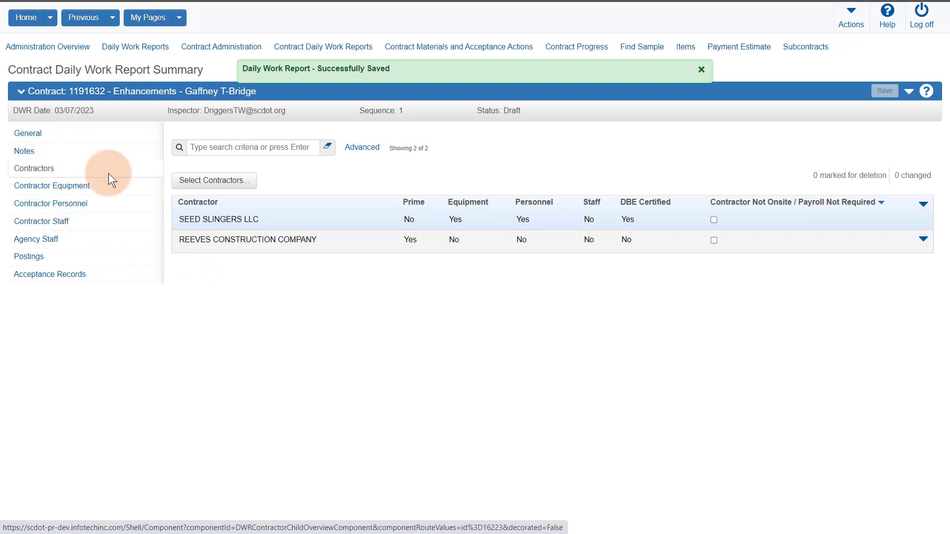
click(54, 256)
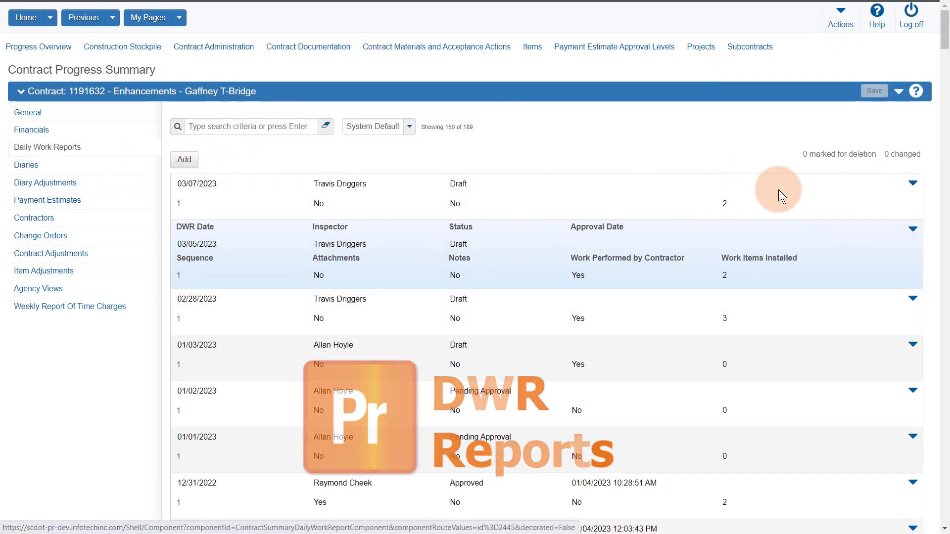
Step: Generate the DWR Report PDF for the 03/05/2023 report and scroll through its two pages
click(912, 230)
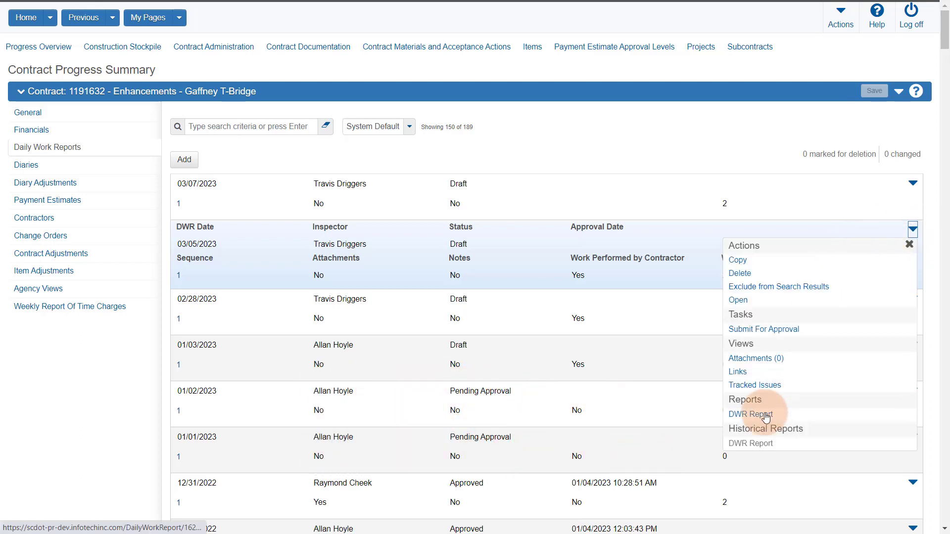
click(751, 414)
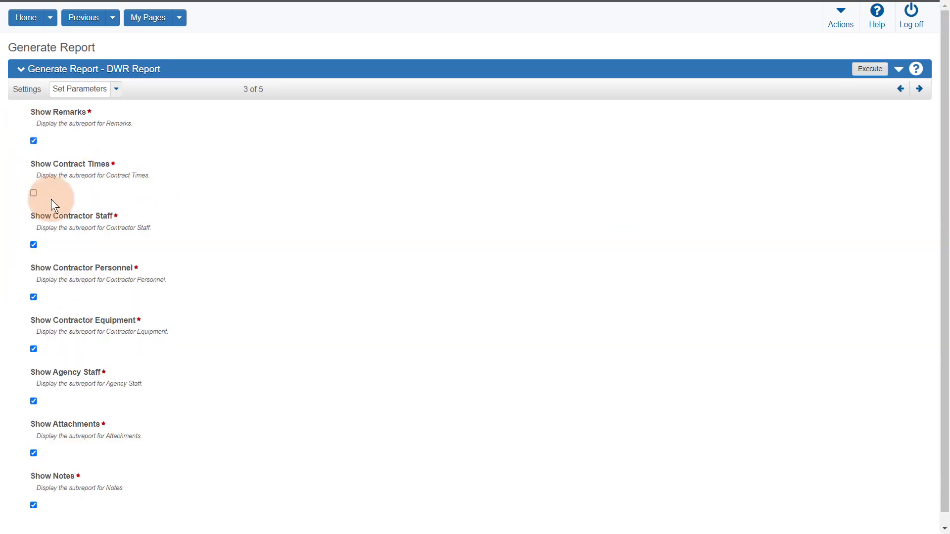
click(874, 73)
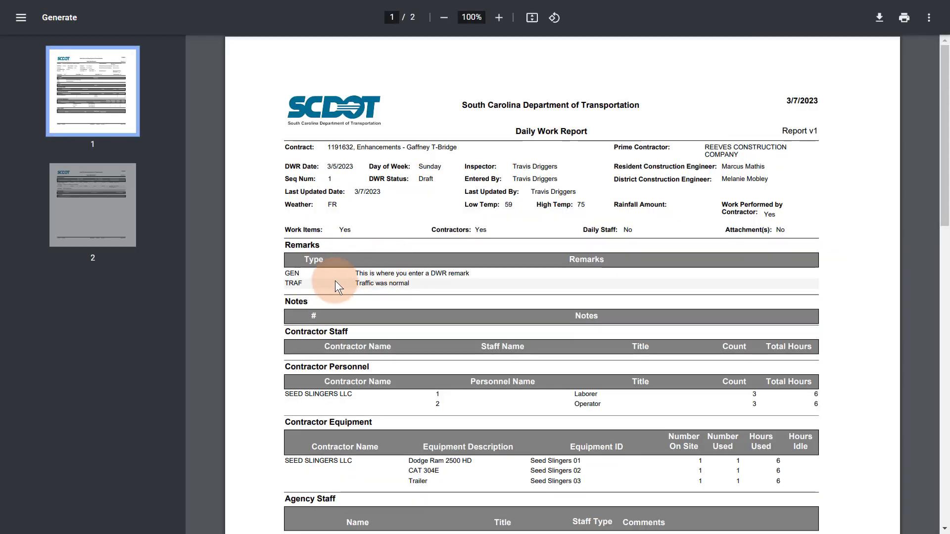
scroll(425, 340, down, 3)
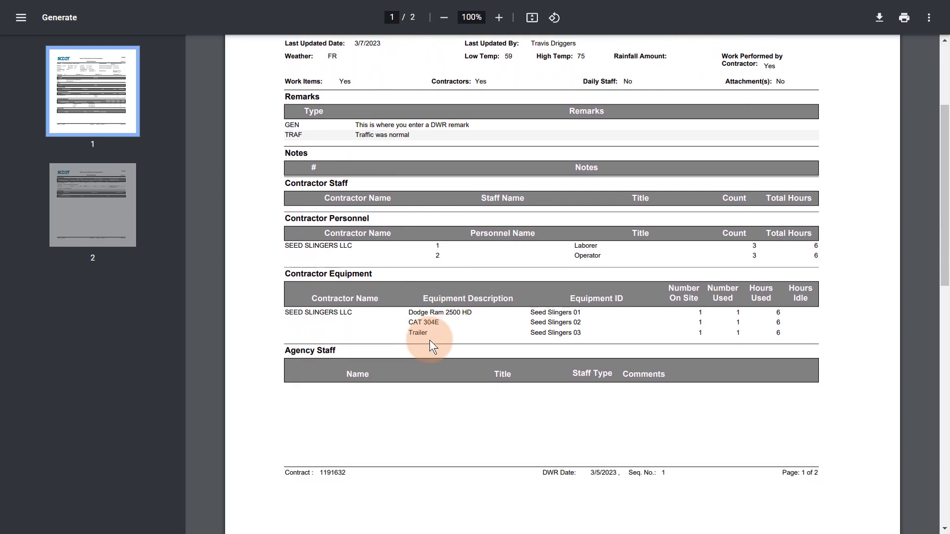
scroll(429, 340, down, 12)
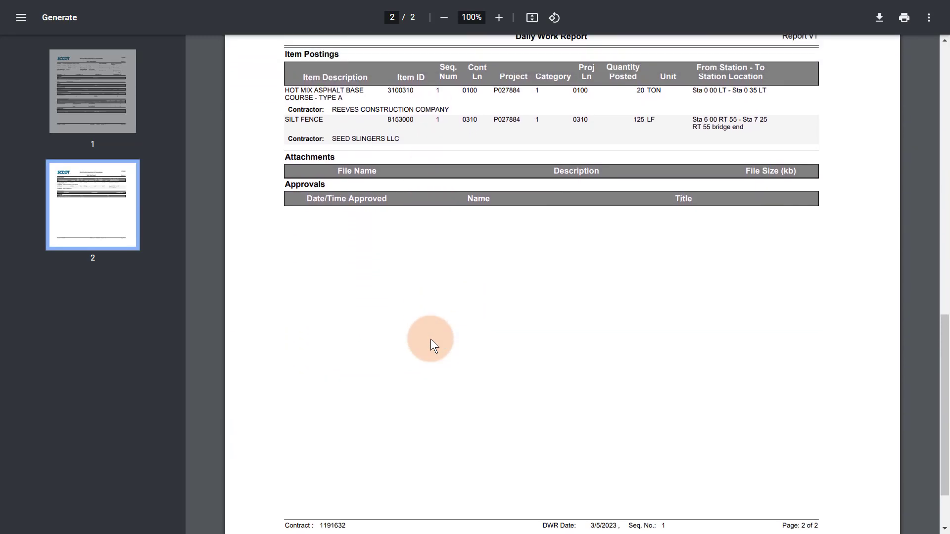
scroll(430, 340, up, 15)
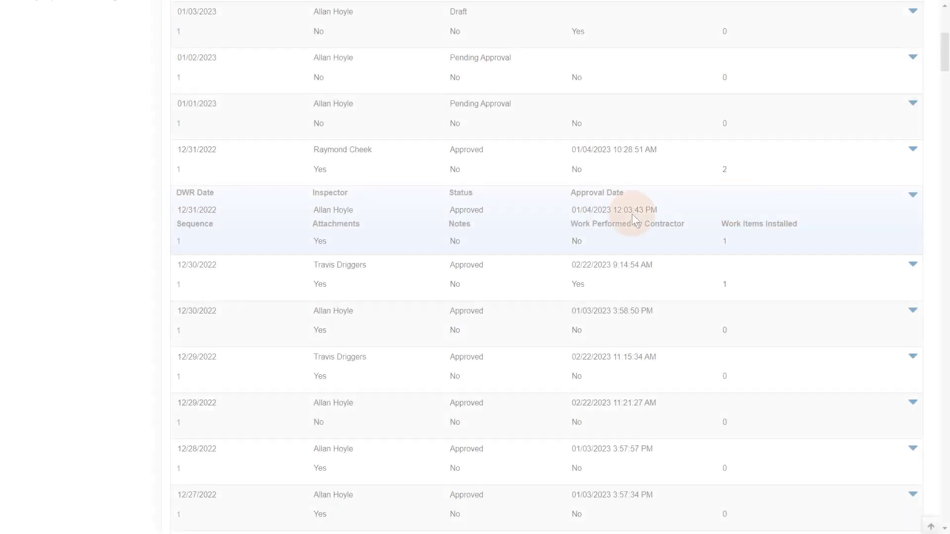
Step: Download and open the historical DWR Report PDF for the approved 12/31/2022 daily work report
click(177, 241)
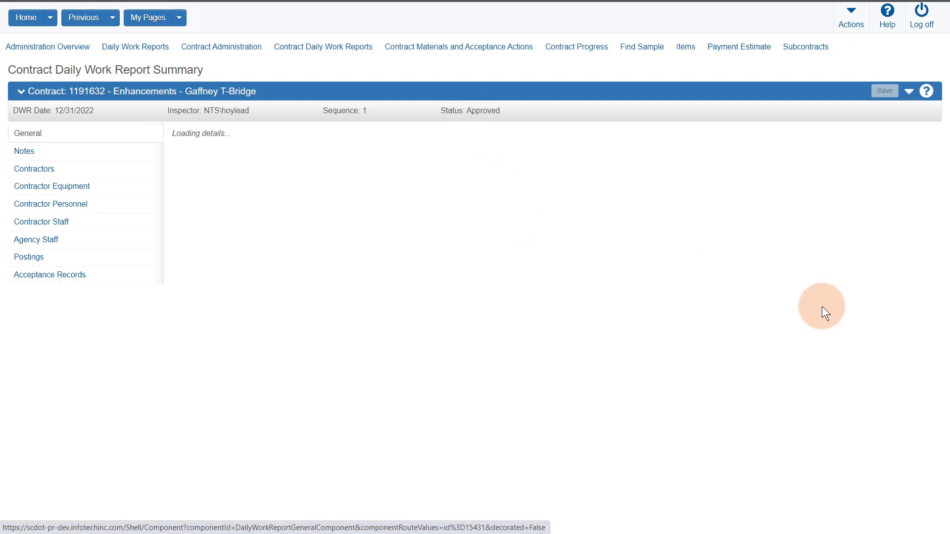
scroll(662, 346, down, 3)
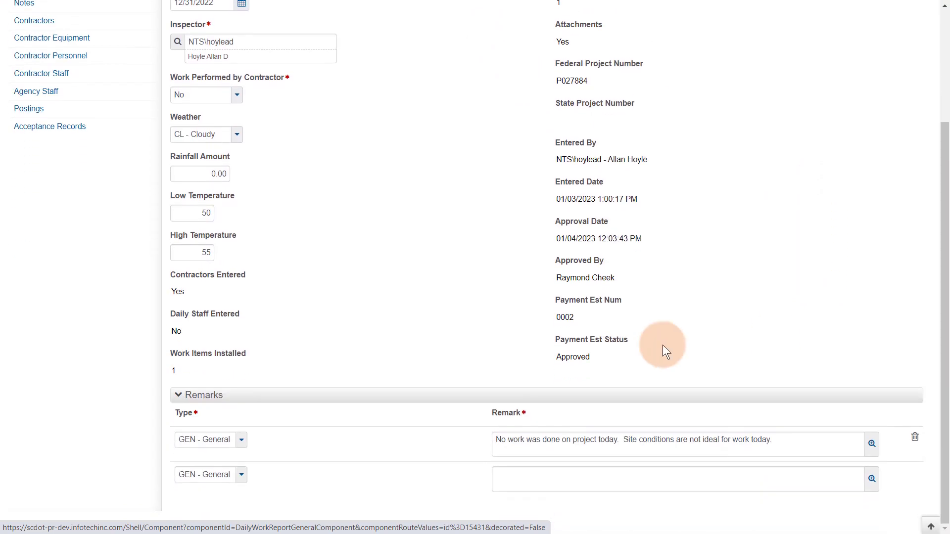
scroll(611, 311, up, 3)
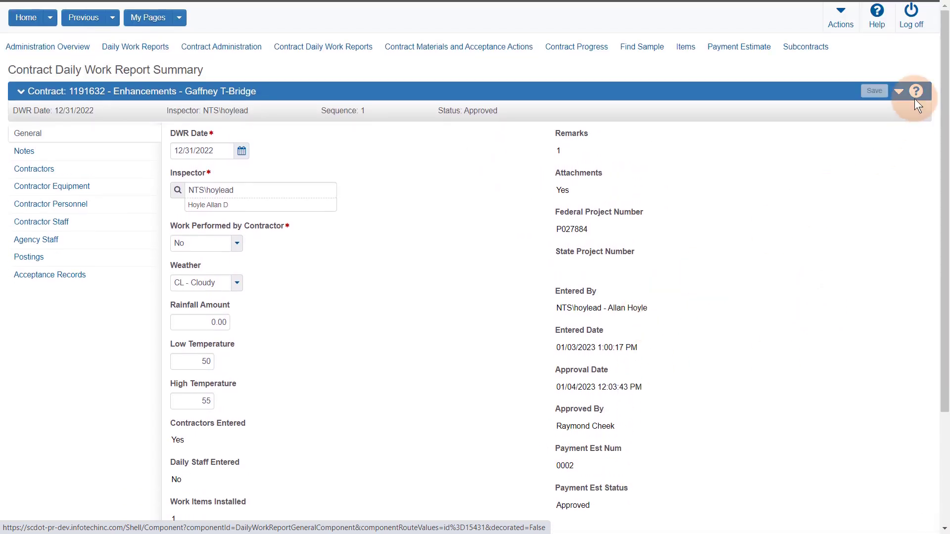
click(898, 94)
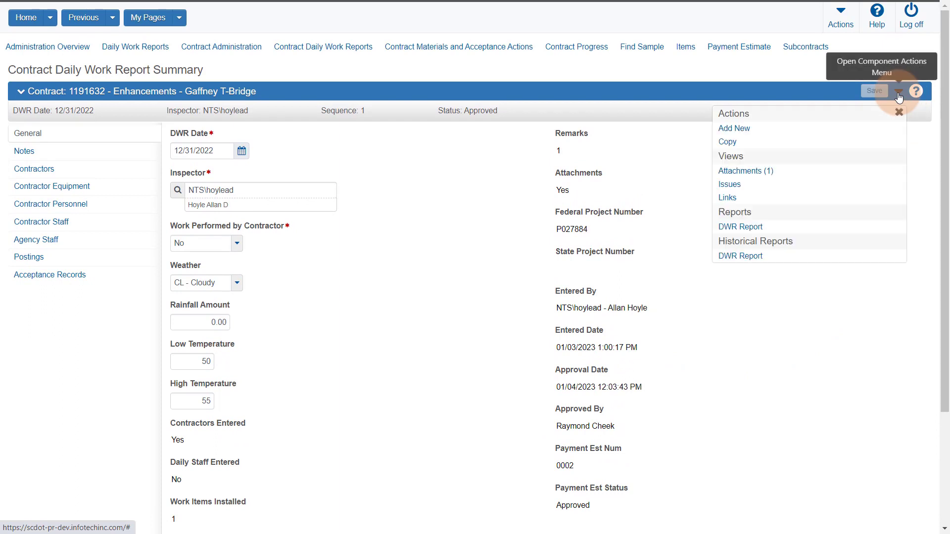
click(742, 255)
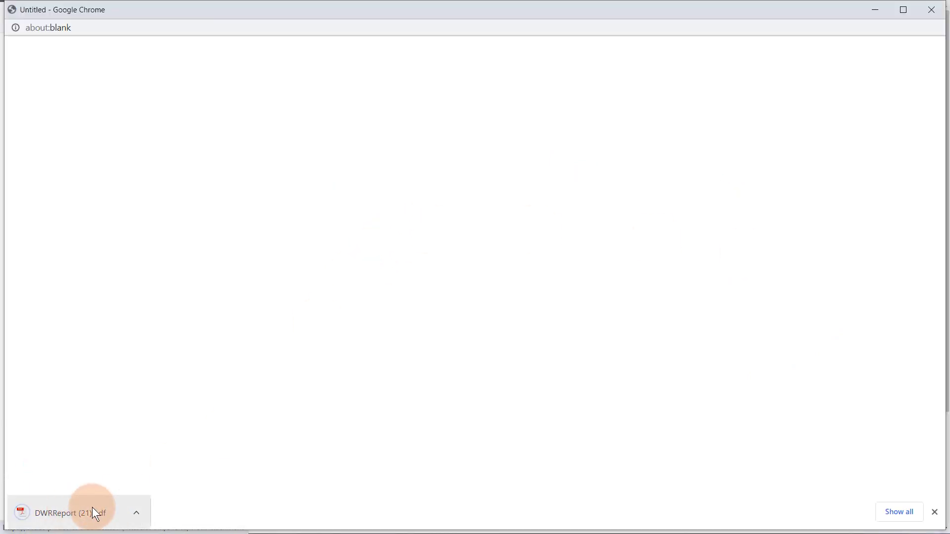
click(82, 505)
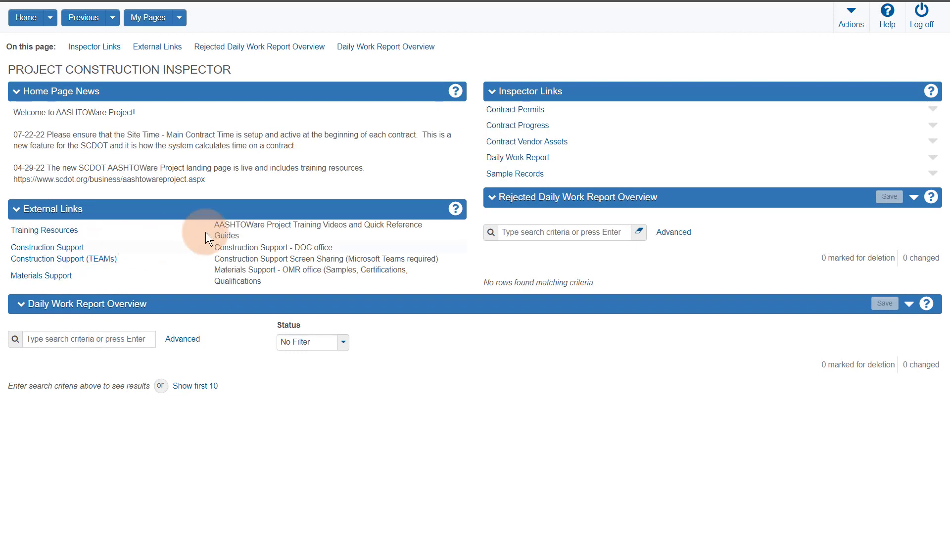
Step: Start a new Generate Report and pick the DWR Report by searching 'dwr'
click(851, 18)
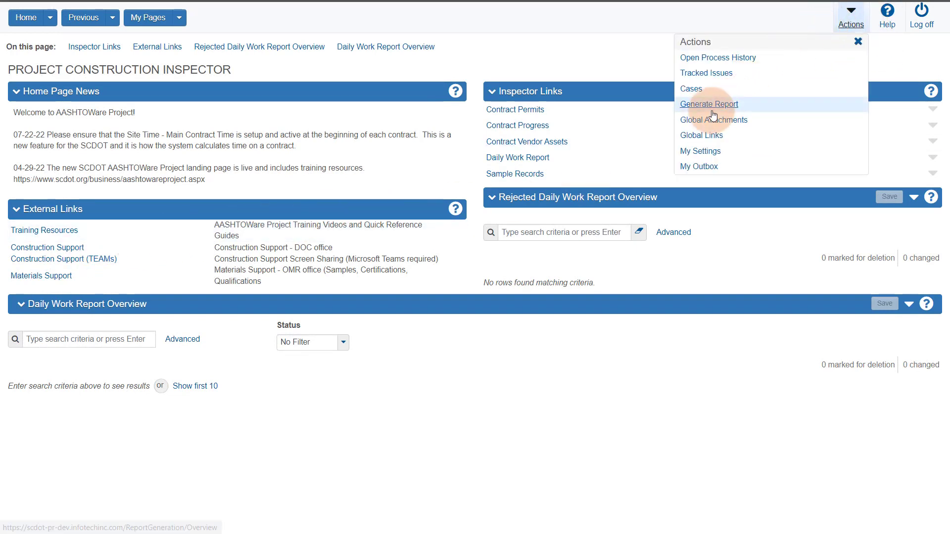
click(709, 104)
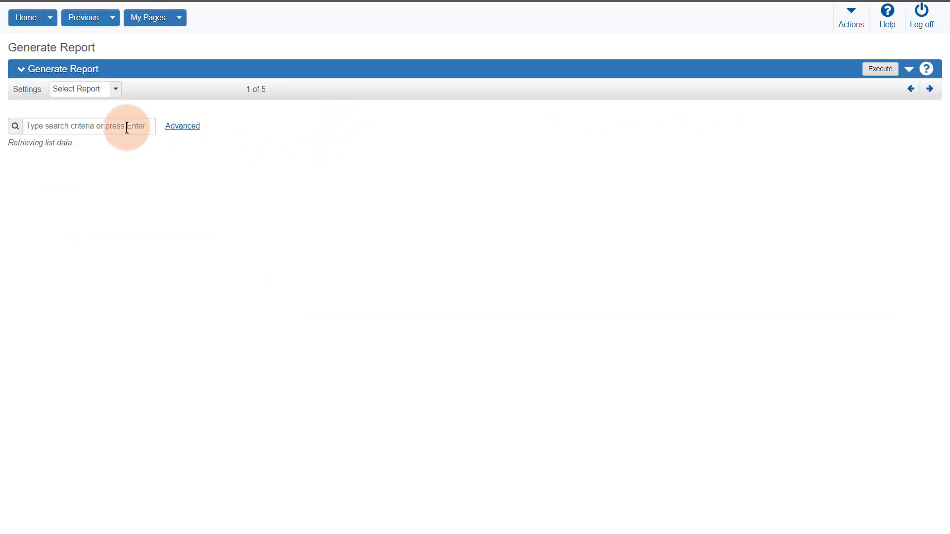
click(74, 127)
text(dwr)
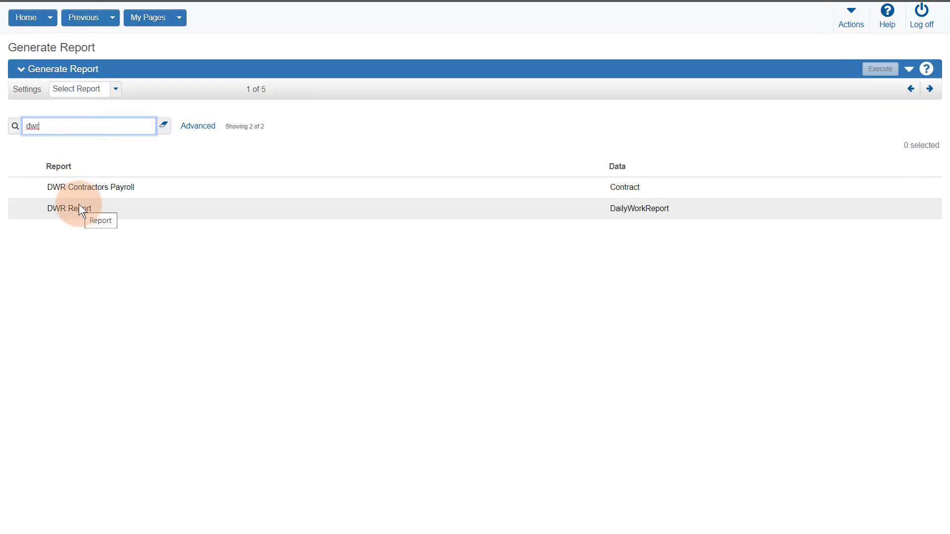
click(82, 205)
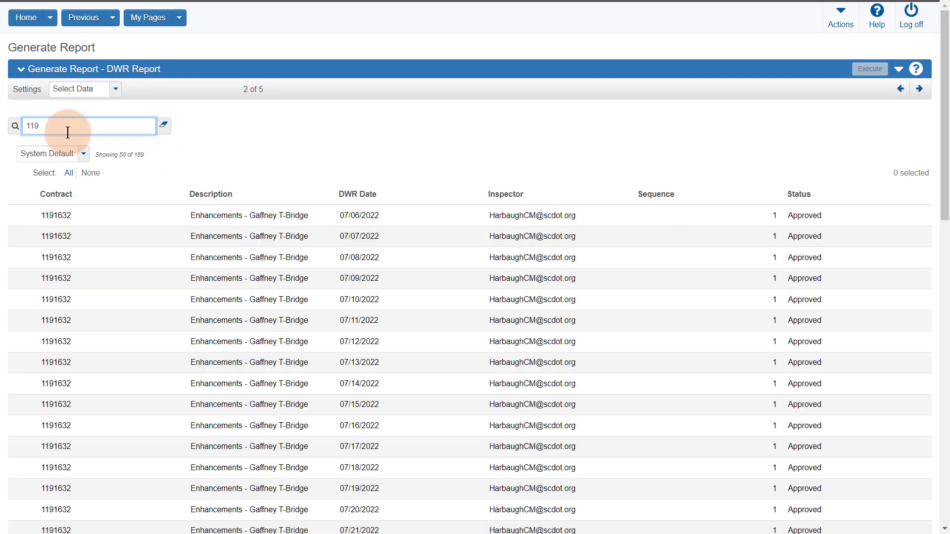
Step: Run the DWR Report for only the 07/06, 07/07 and 07/08/2022 DWRs
click(219, 218)
click(230, 238)
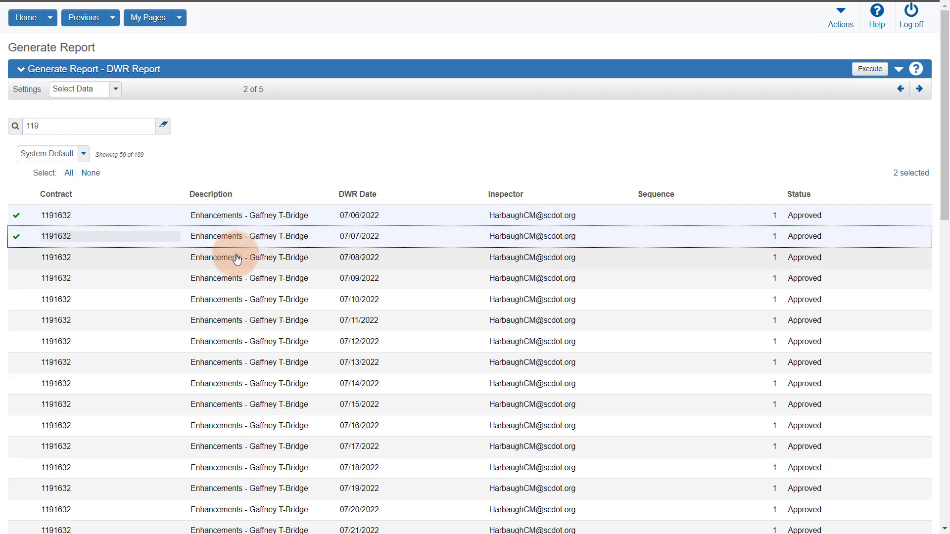
click(234, 263)
click(232, 278)
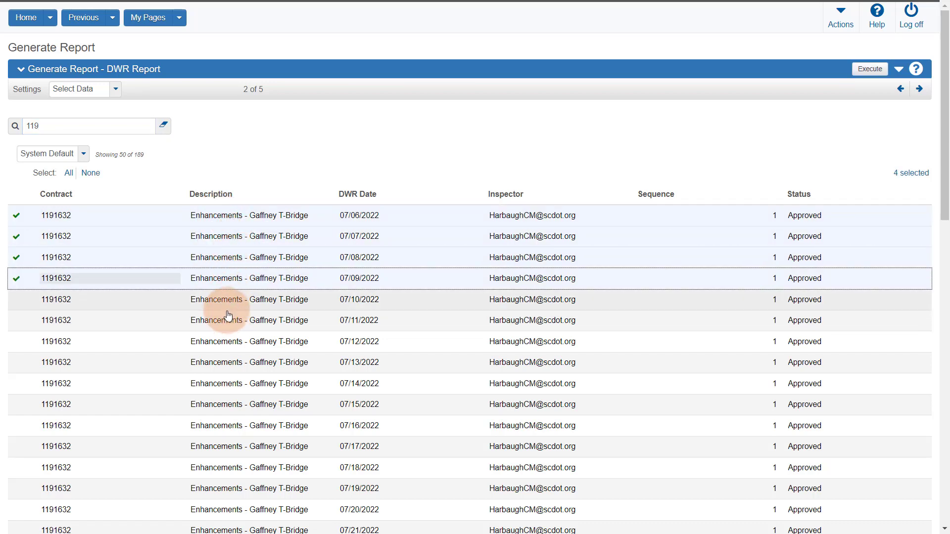
click(210, 302)
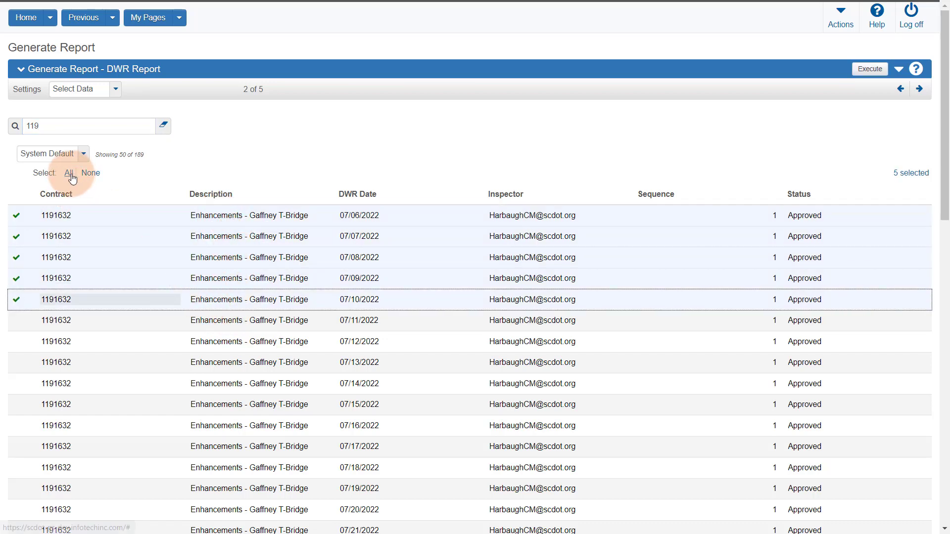
click(69, 174)
click(91, 174)
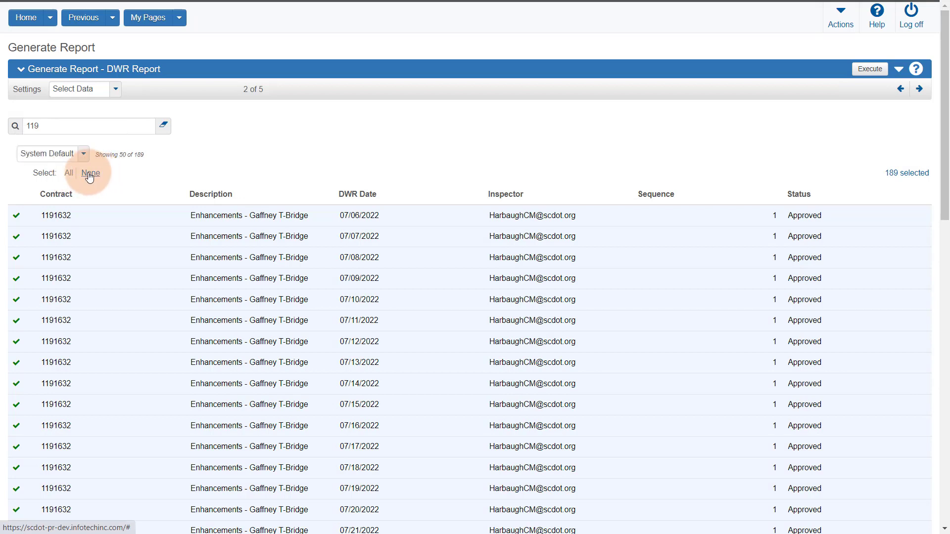
click(132, 216)
click(135, 237)
click(136, 258)
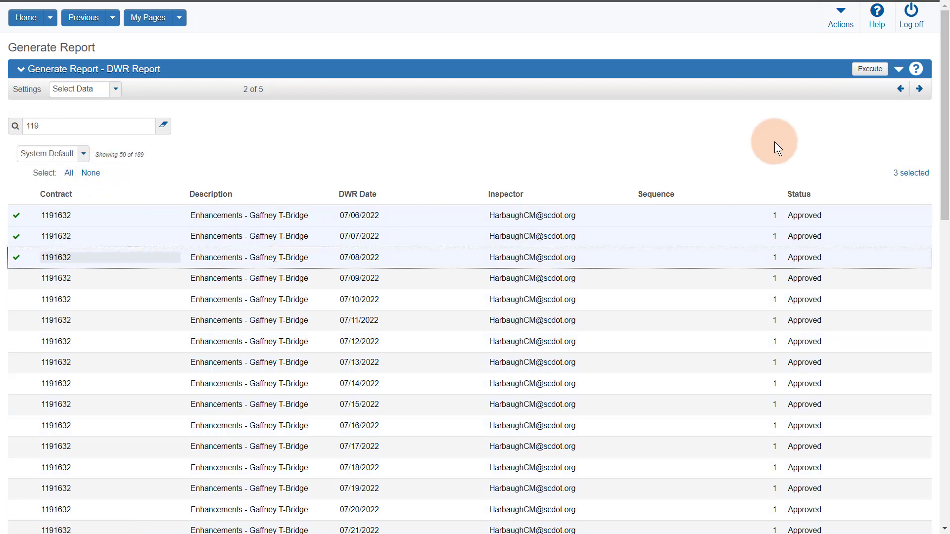
click(919, 89)
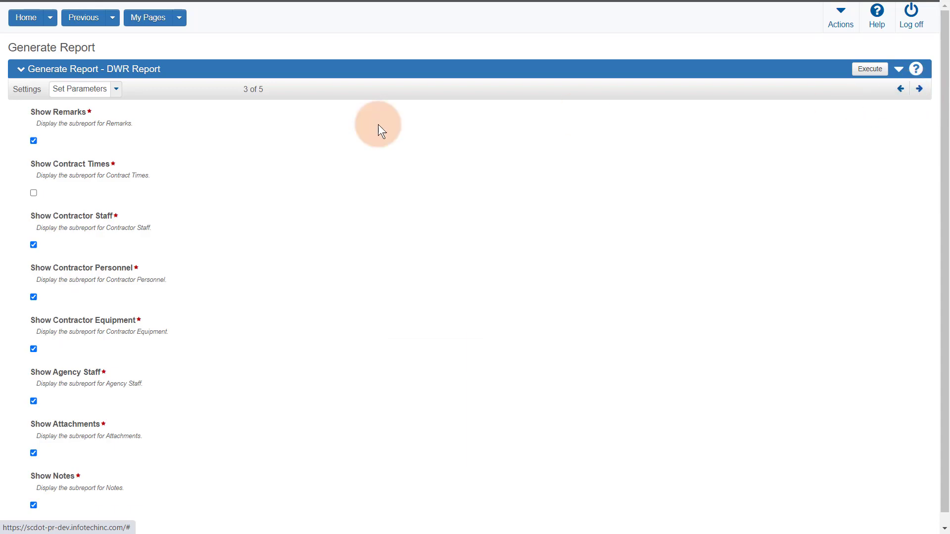
click(864, 72)
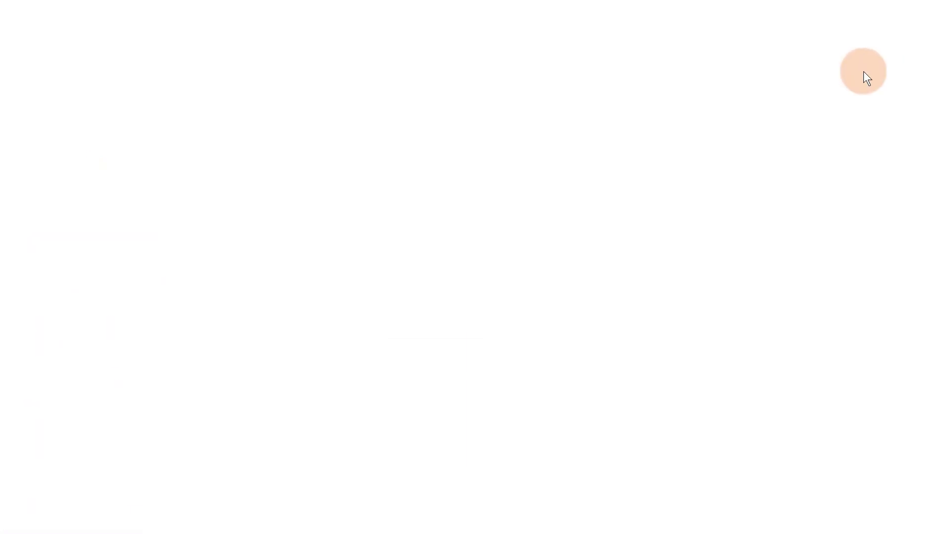